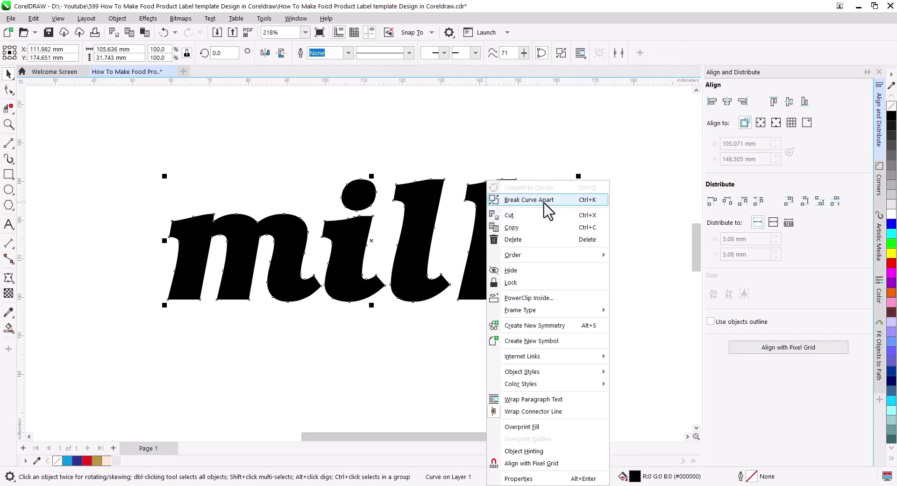
# Break the word "milk" apart into separate letter curves and select the letter l
pyautogui.click(543, 202)
pyautogui.click(474, 145)
pyautogui.scroll(5, 420, 283)
pyautogui.click(420, 288)
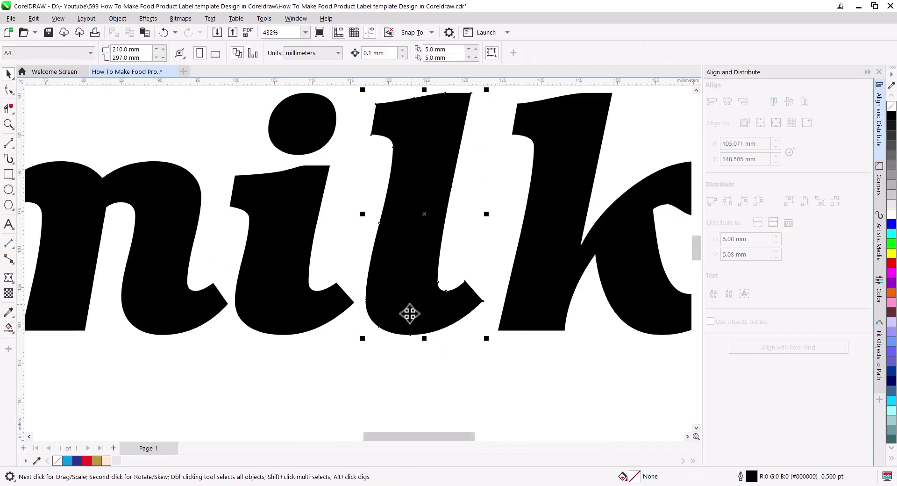
# Delete the two upper nodes of the l's tail and bend the remaining inner edge into a smooth, pointed tail
pyautogui.scroll(-2, 407, 317)
pyautogui.click(8, 92)
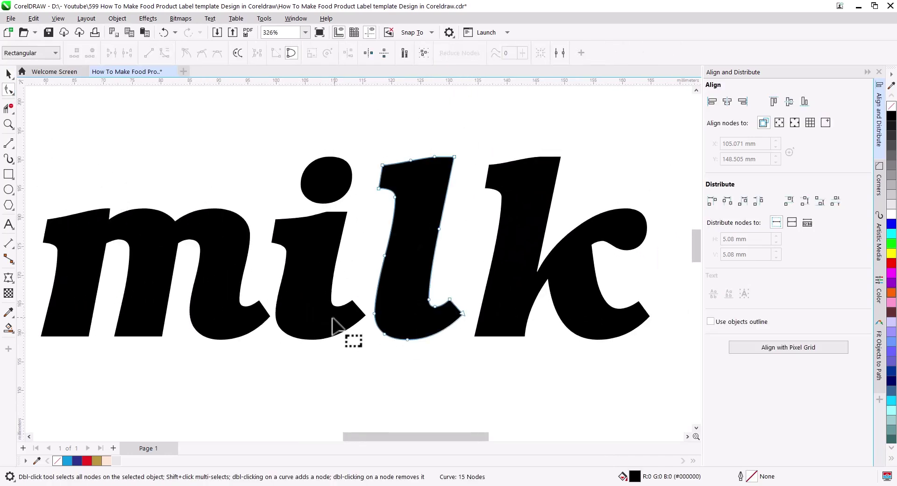
pyautogui.scroll(7, 419, 322)
pyautogui.moveTo(465, 277); pyautogui.dragTo(428, 301)
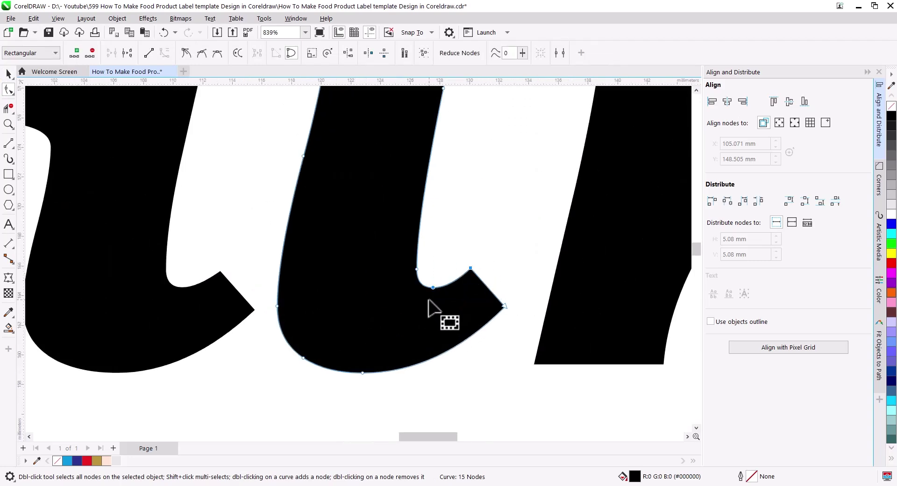
pyautogui.press('Delete')
pyautogui.moveTo(446, 241); pyautogui.dragTo(415, 313)
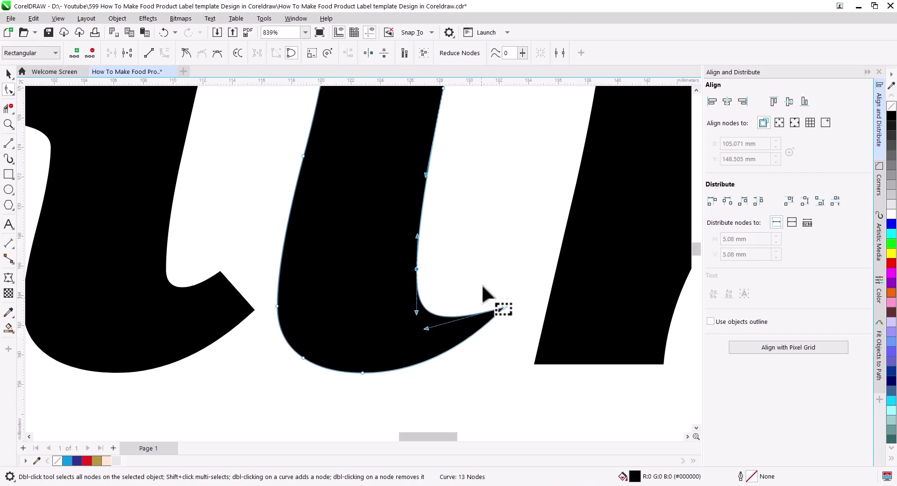
# Round the tip of the l's tail with a 0.6 mm fillet
pyautogui.click(880, 186)
pyautogui.click(801, 124)
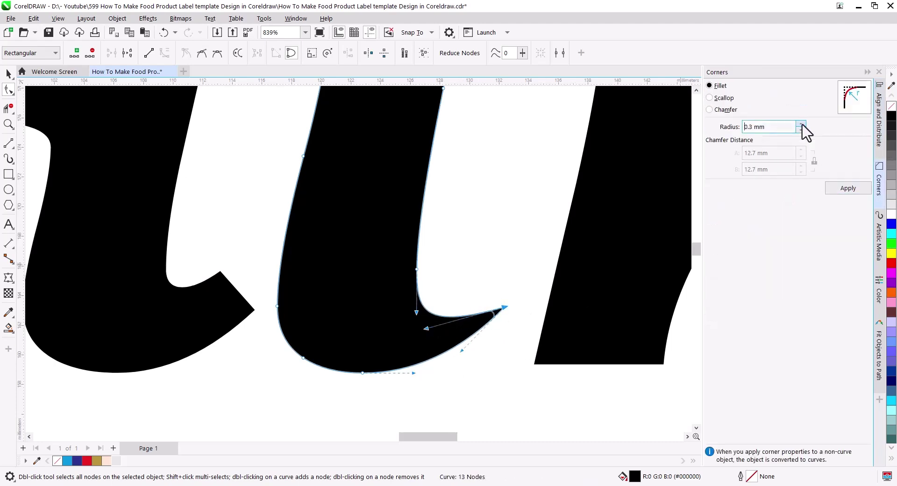
pyautogui.click(847, 188)
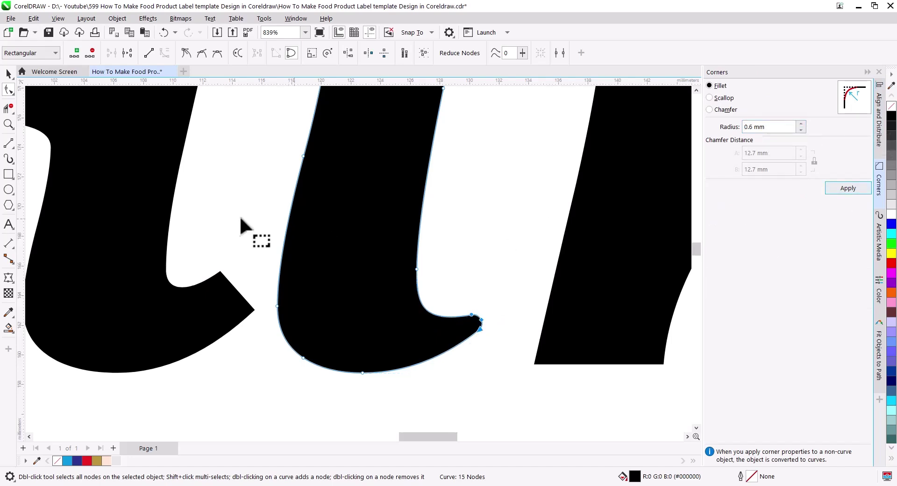
# Duplicate the l, mirror the copy horizontally and vertically, and place it over the original stem
pyautogui.click(9, 74)
pyautogui.scroll(-3, 232, 296)
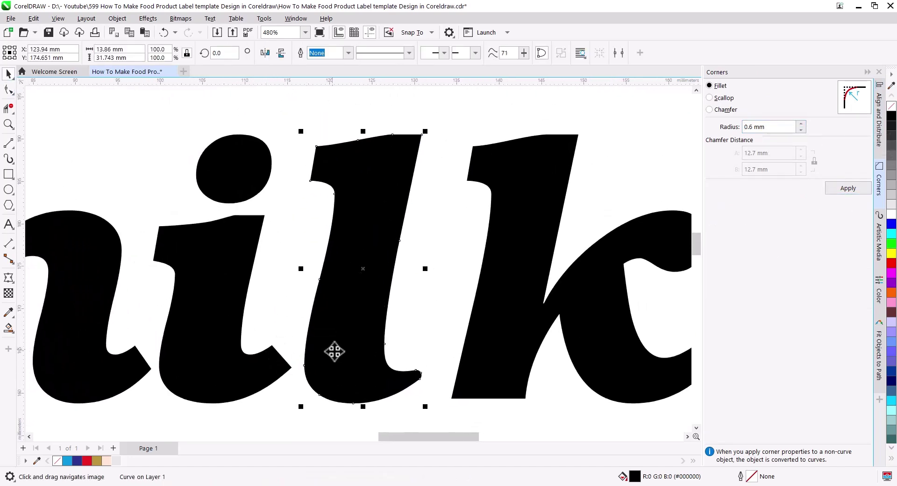
pyautogui.moveTo(336, 352); pyautogui.dragTo(424, 282)
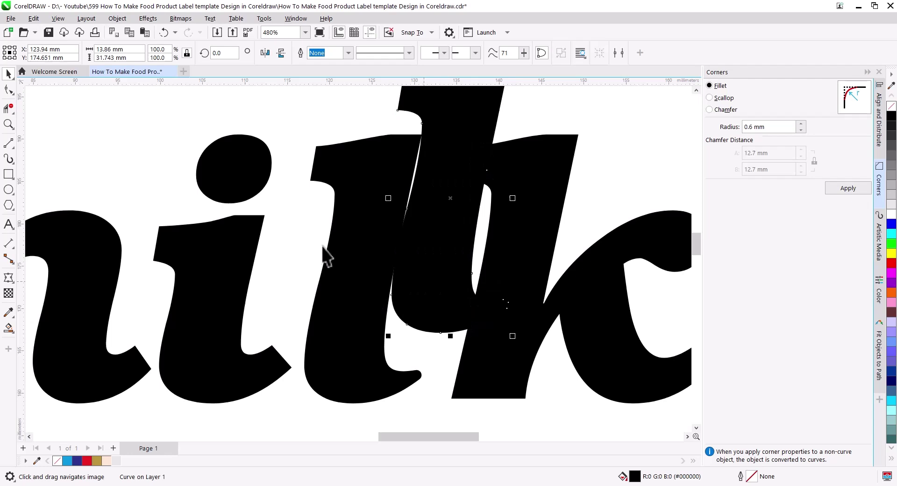
pyautogui.click(265, 53)
pyautogui.click(281, 53)
pyautogui.moveTo(450, 187); pyautogui.dragTo(359, 235)
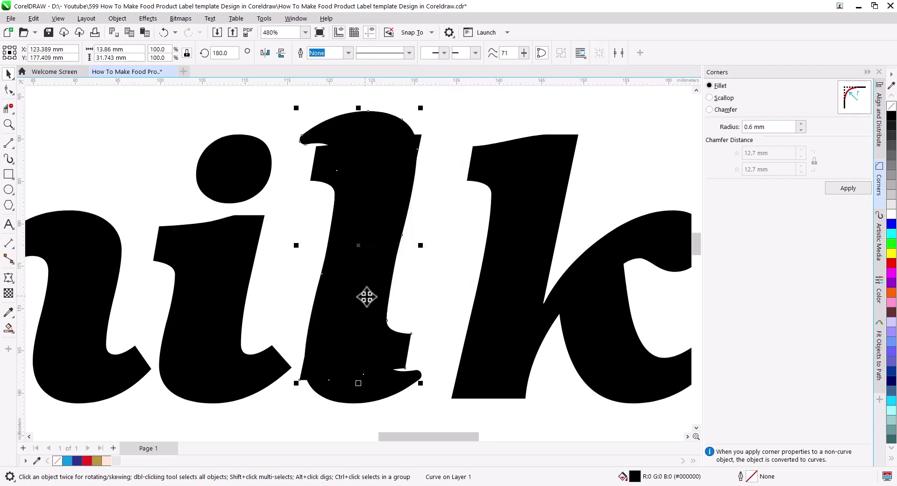
# Give the flipped copy a red outline without fill and draw a horizontal line about 11.5 mm long across its middle
pyautogui.rightClick(891, 263)
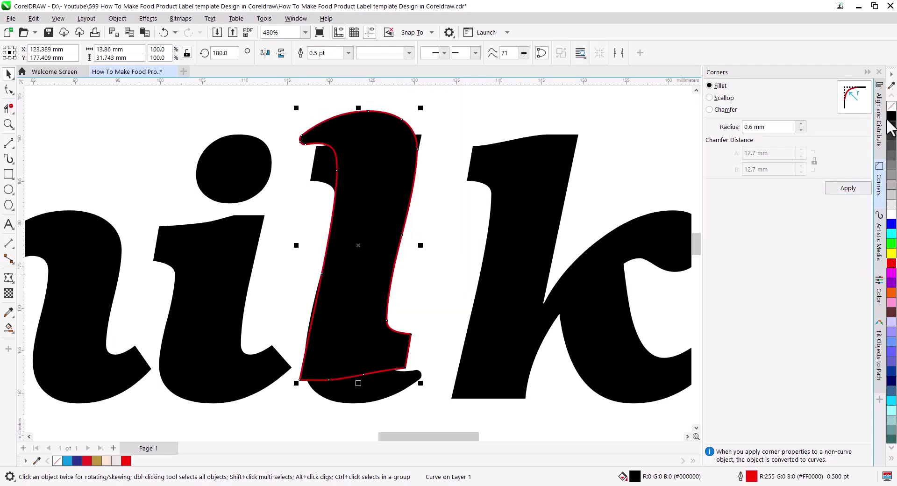
pyautogui.moveTo(444, 253); pyautogui.dragTo(463, 237)
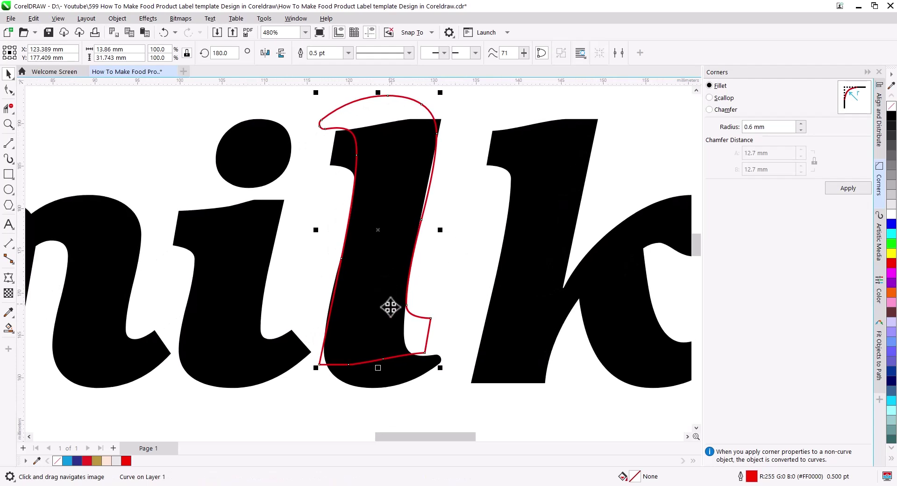
pyautogui.click(8, 145)
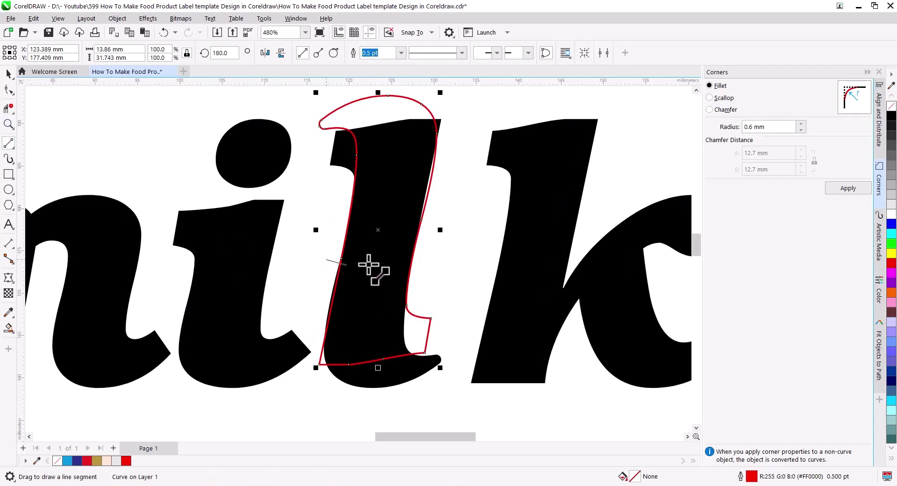
pyautogui.moveTo(369, 264); pyautogui.dragTo(427, 259)
pyautogui.click(8, 73)
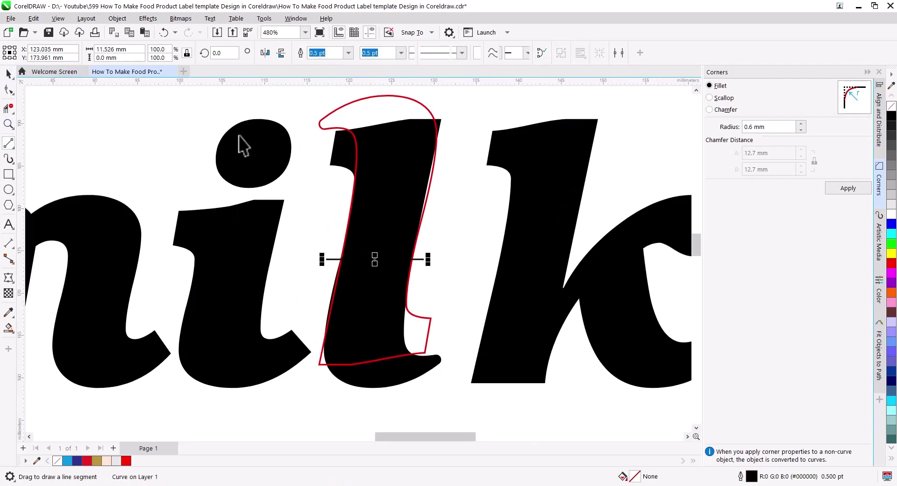
# Split the red-outlined copy along the line with Back Minus Front, break it apart and delete its lower piece
pyautogui.keyDown('shift'); pyautogui.click(323, 121); pyautogui.keyUp('shift')
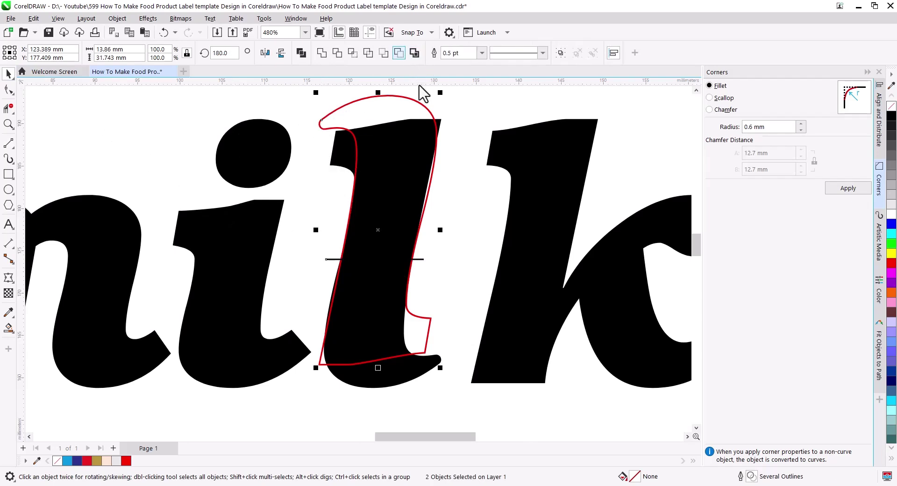
pyautogui.click(399, 53)
pyautogui.click(392, 116)
pyautogui.rightClick(387, 101)
pyautogui.click(427, 125)
pyautogui.click(442, 322)
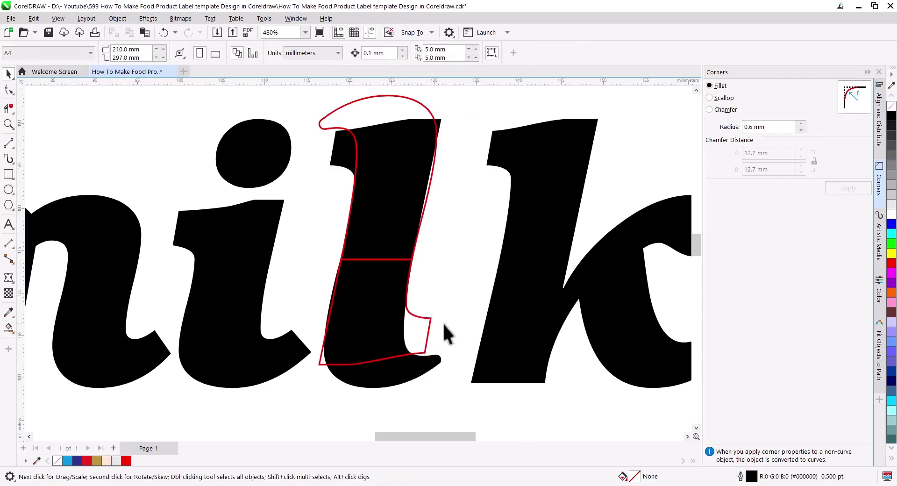
pyautogui.click(425, 325)
pyautogui.press('Delete')
# Draw a slanted line about 14.2 mm long across the original l, just above the red piece's lower edge
pyautogui.click(388, 285)
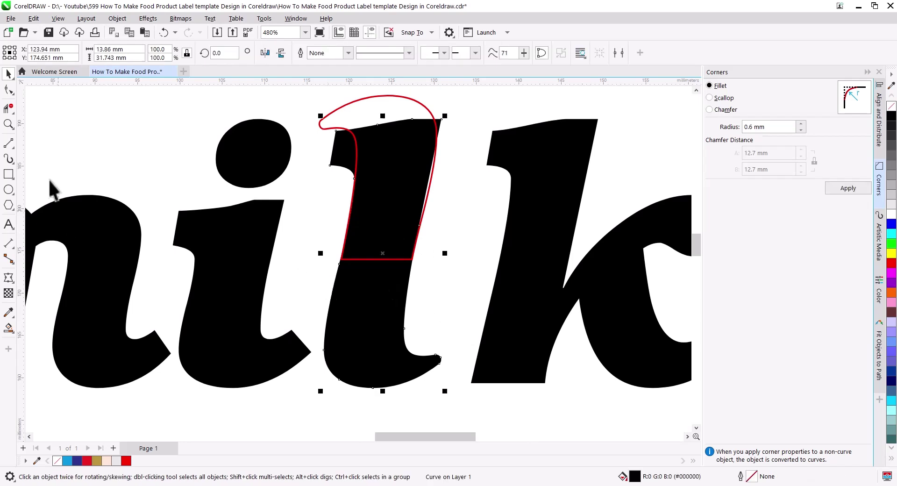
pyautogui.click(8, 142)
pyautogui.moveTo(319, 219); pyautogui.dragTo(438, 242)
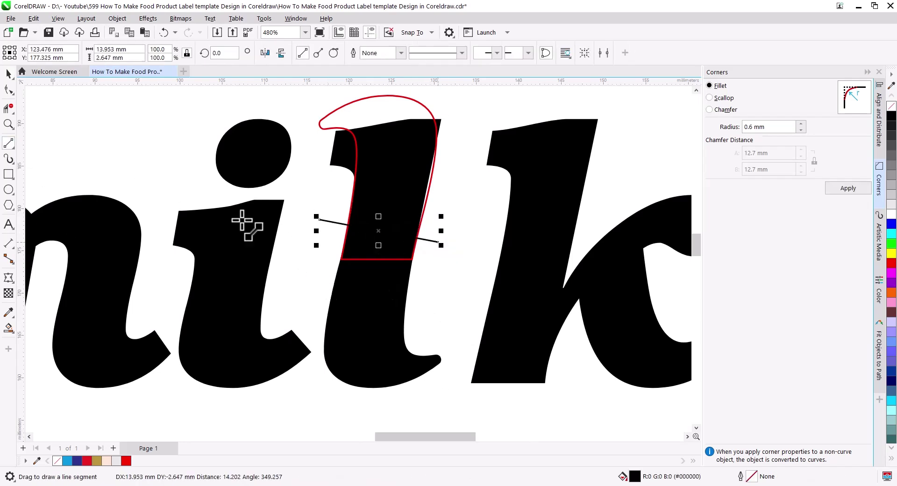
pyautogui.click(8, 74)
# Cut the original l along the slanted line with Back Minus Front, break it apart and delete the upper piece
pyautogui.keyDown('shift'); pyautogui.click(368, 329); pyautogui.keyUp('shift')
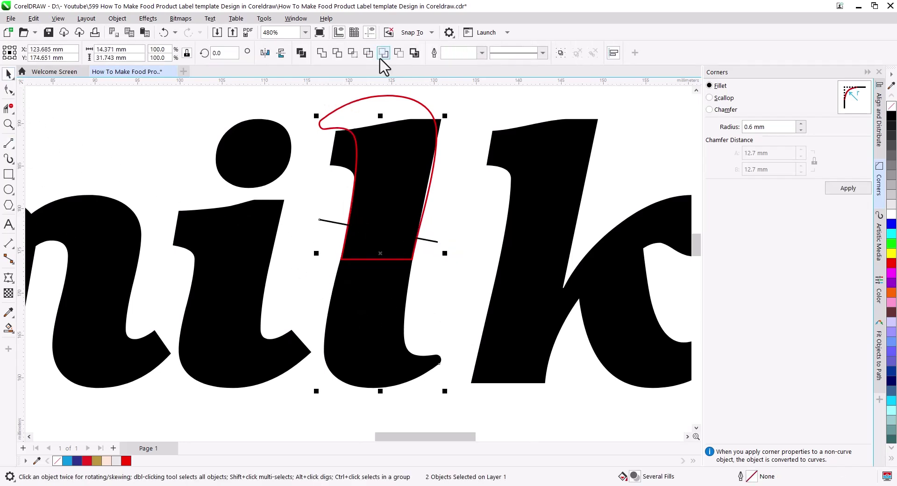
pyautogui.click(398, 53)
pyautogui.rightClick(374, 330)
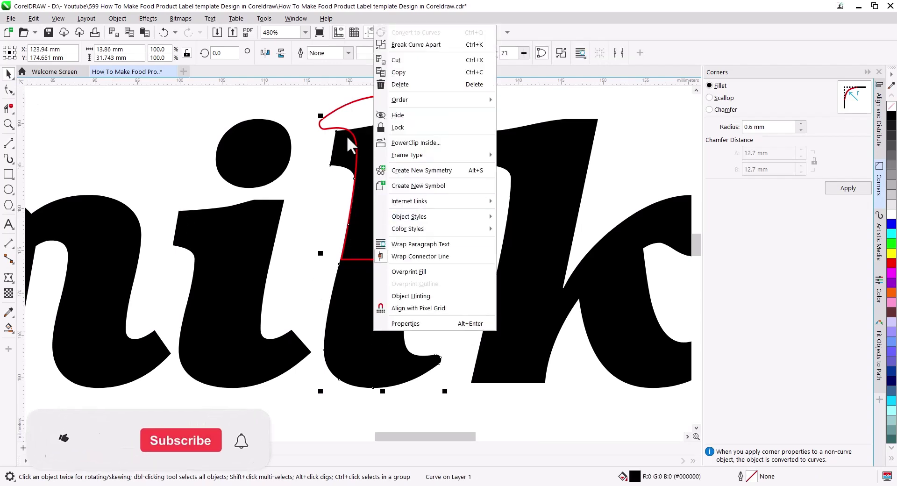
pyautogui.click(406, 45)
pyautogui.click(458, 228)
pyautogui.click(334, 162)
pyautogui.press('Delete')
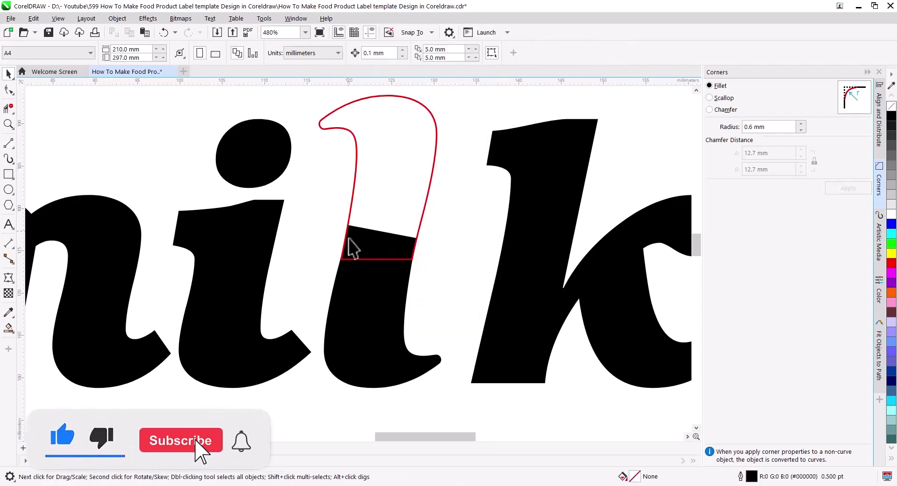
# Weld the flipped upper piece and the black lower piece into a single l
pyautogui.click(385, 195)
pyautogui.keyDown('shift'); pyautogui.click(381, 318); pyautogui.keyUp('shift')
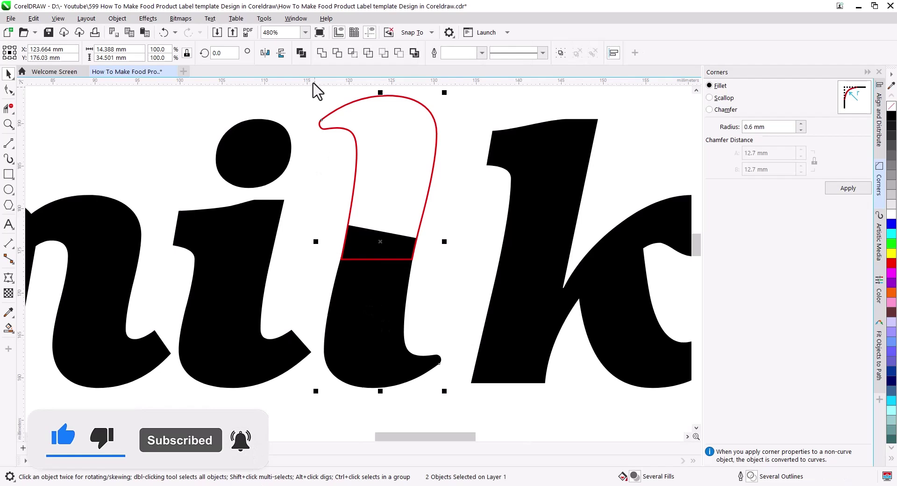
pyautogui.click(322, 53)
# Delete the four surplus nodes around the join in the stem of the welded l
pyautogui.click(8, 89)
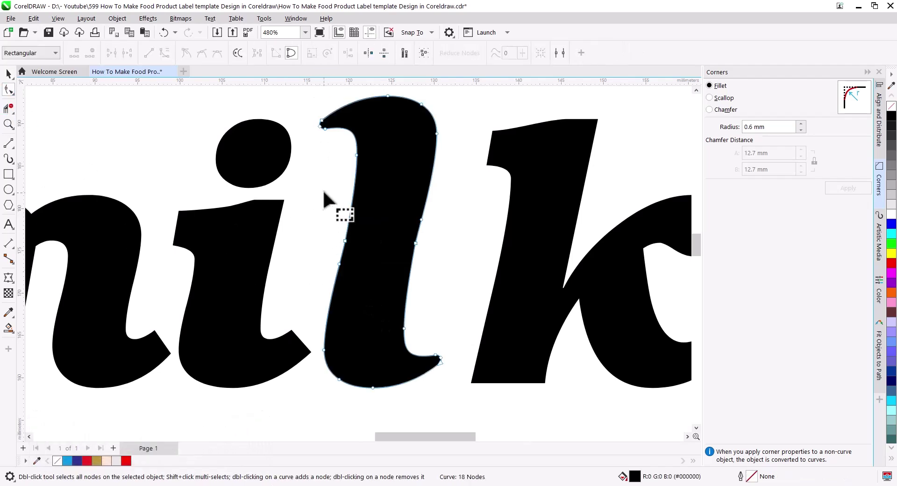
pyautogui.moveTo(433, 300); pyautogui.dragTo(433, 300)
pyautogui.press('Delete')
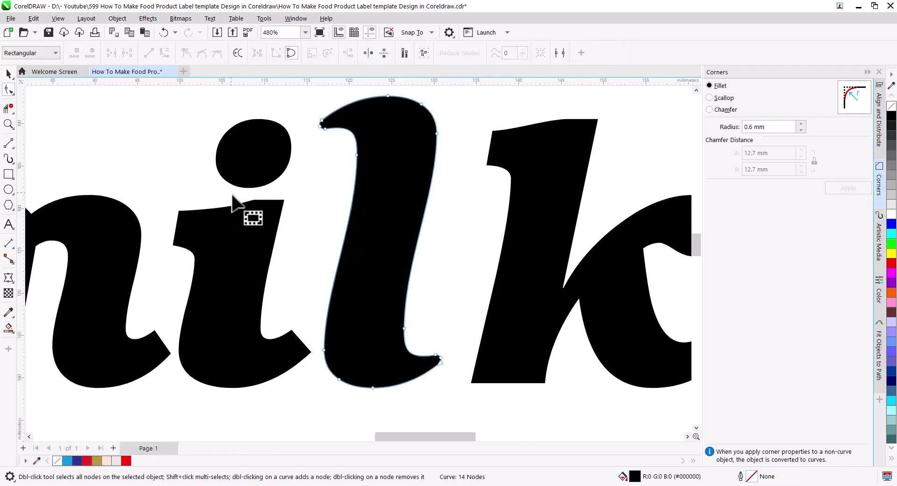
pyautogui.click(10, 73)
pyautogui.click(77, 137)
# Fill the finished l with red
pyautogui.moveTo(273, 308); pyautogui.dragTo(369, 284)
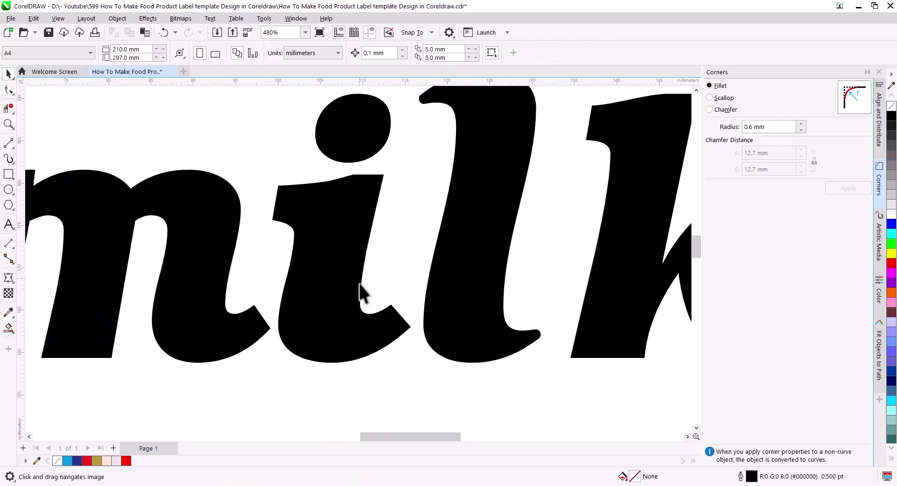
pyautogui.scroll(-3, 443, 303)
pyautogui.click(455, 285)
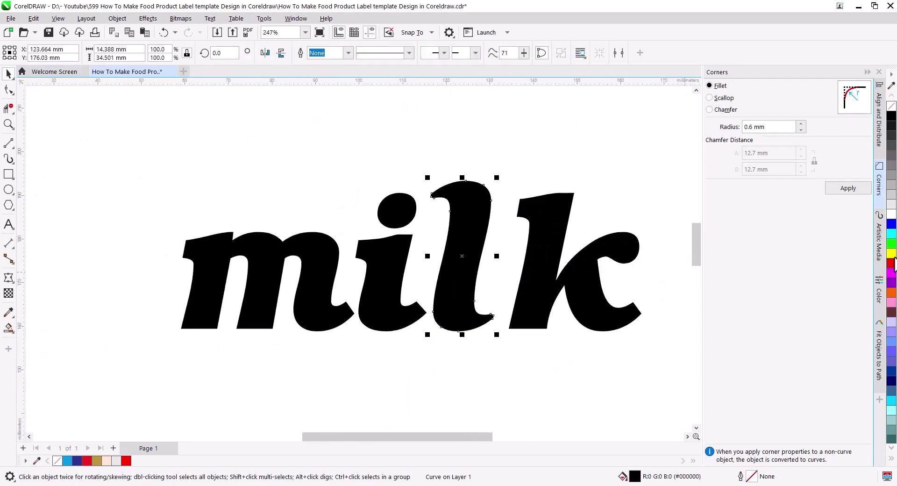
pyautogui.click(891, 263)
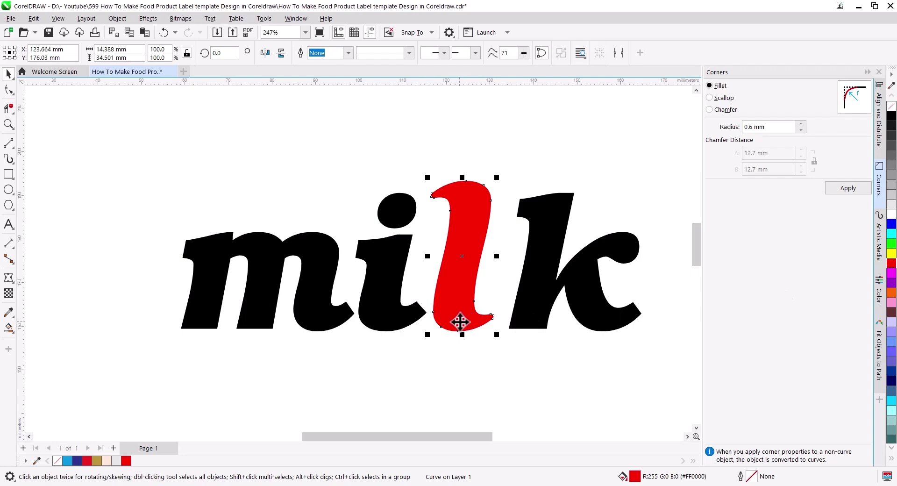
# Place a duplicate of the red l over the black letter i, aligned with its base
pyautogui.scroll(1, 460, 321)
pyautogui.moveTo(549, 312); pyautogui.dragTo(463, 310)
pyautogui.click(476, 327)
pyautogui.scroll(-1, 264, 240)
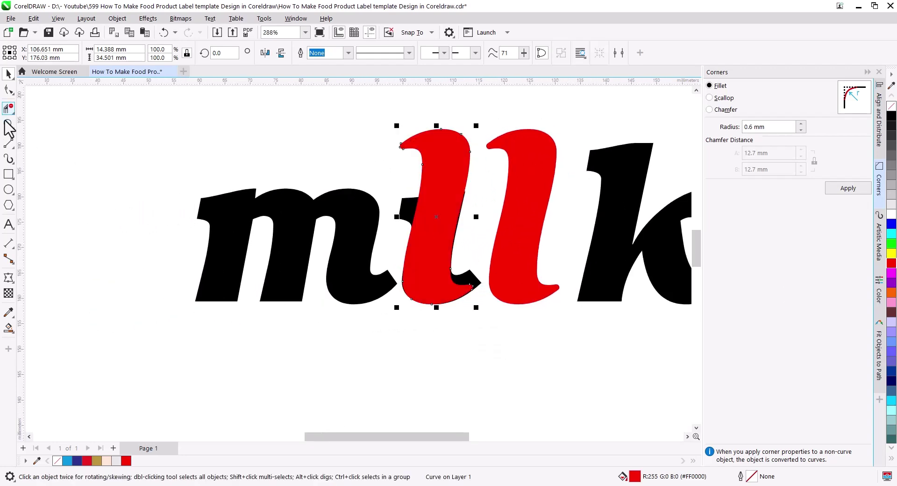
# Draw a slightly slanted line about 18.5 mm wide across the middle of the duplicated red l
pyautogui.click(8, 142)
pyautogui.moveTo(391, 211); pyautogui.dragTo(485, 221)
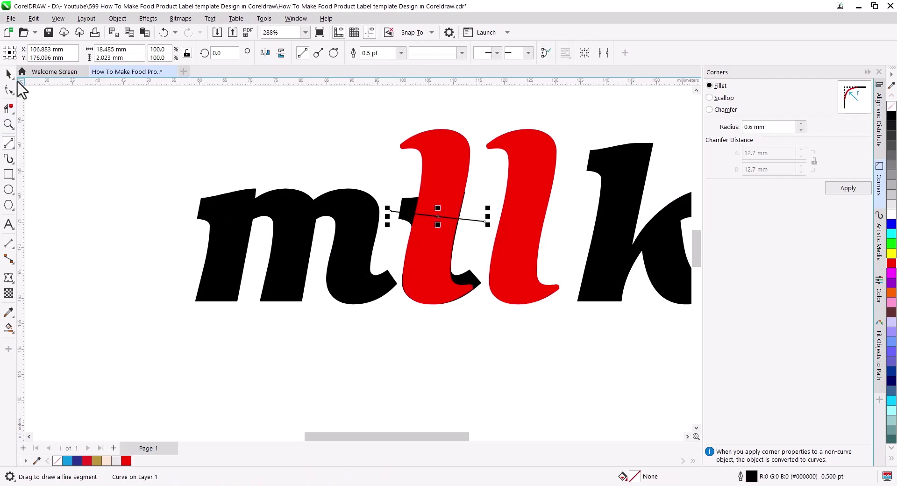
pyautogui.click(9, 73)
# Split the duplicated red l along the slanted line with Back Minus Front and break it apart into two pieces
pyautogui.keyDown('shift'); pyautogui.click(437, 164); pyautogui.keyUp('shift')
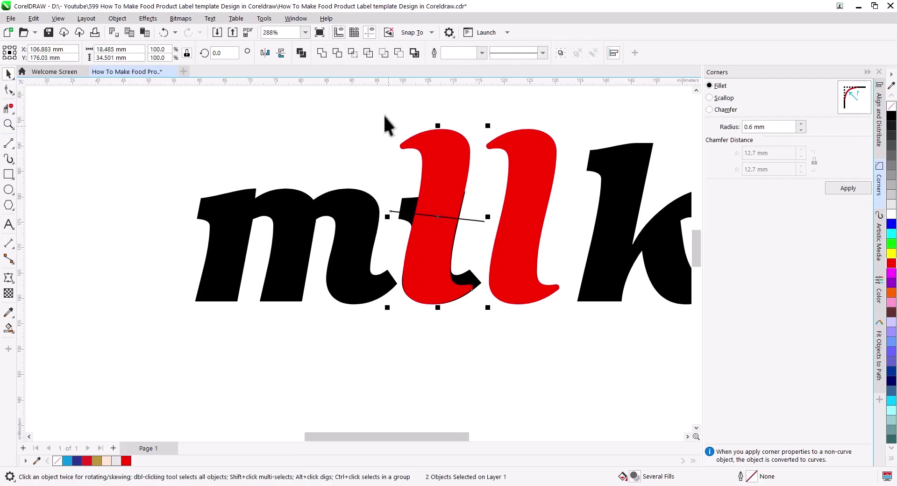
pyautogui.click(400, 51)
pyautogui.rightClick(448, 146)
pyautogui.click(484, 166)
pyautogui.click(378, 190)
# Move the upper red piece down along the stem to shorten the letter to about the height of the i's body
pyautogui.scroll(5, 413, 201)
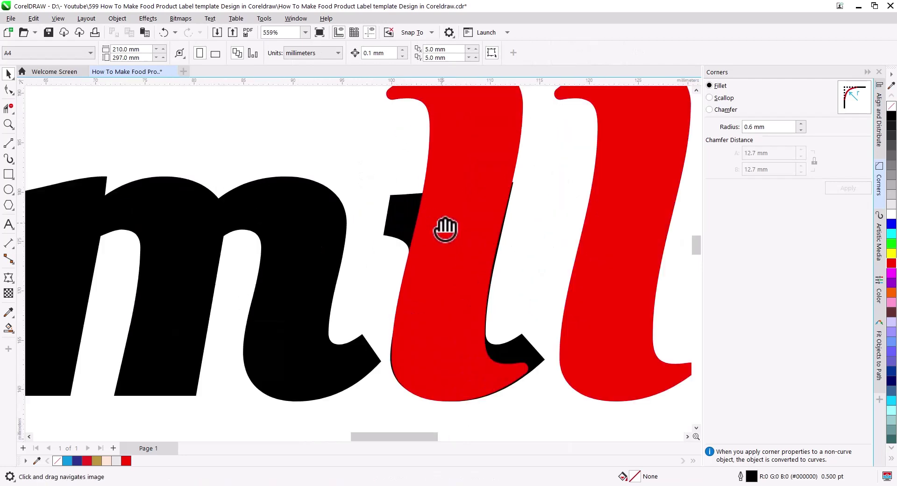
pyautogui.moveTo(445, 229); pyautogui.dragTo(408, 184)
pyautogui.moveTo(444, 150); pyautogui.dragTo(427, 236)
pyautogui.scroll(-1, 453, 231)
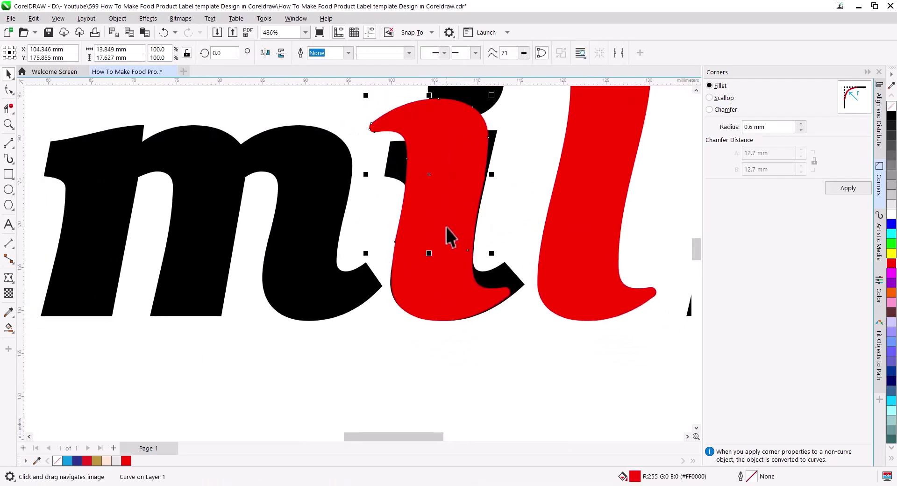
# Weld the two red pieces into the stem of the i and delete the surplus nodes at the join
pyautogui.click(448, 224)
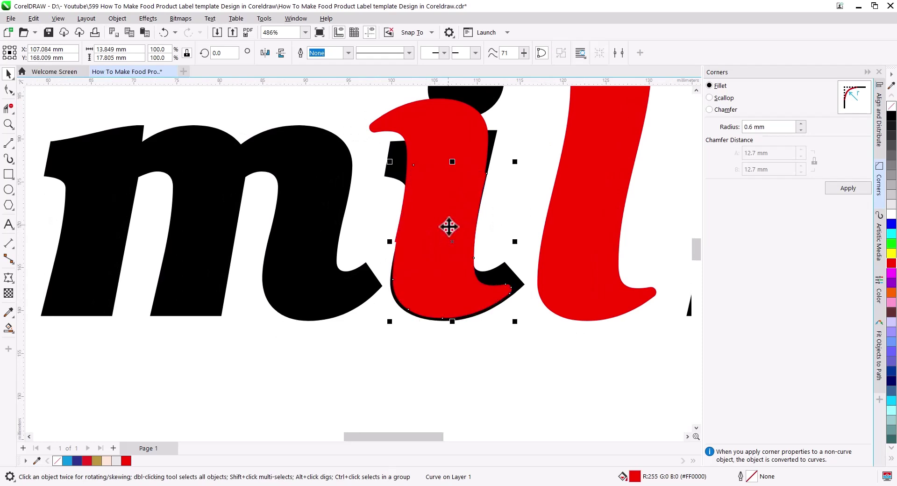
pyautogui.keyDown('shift'); pyautogui.click(457, 135); pyautogui.keyUp('shift')
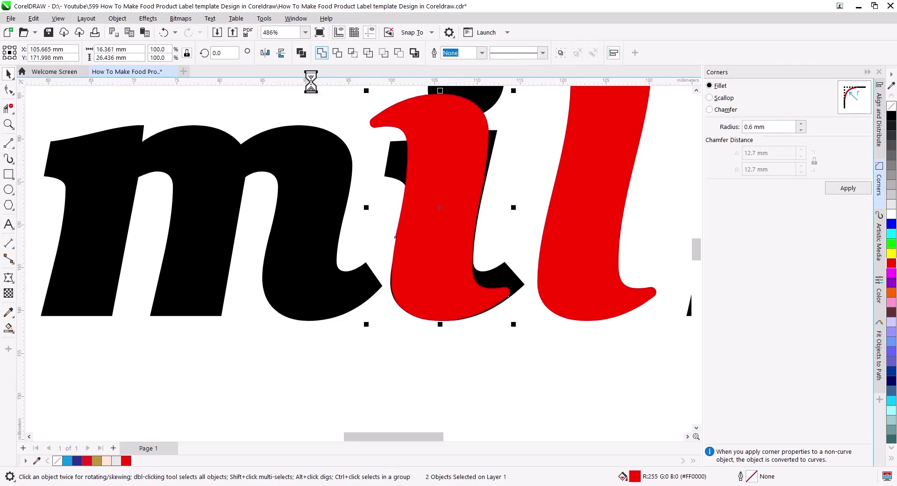
pyautogui.click(9, 89)
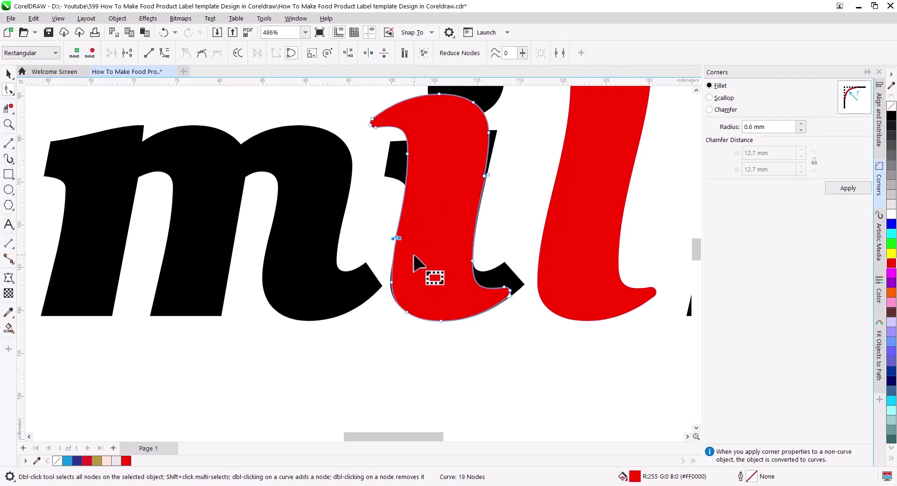
pyautogui.press('Delete')
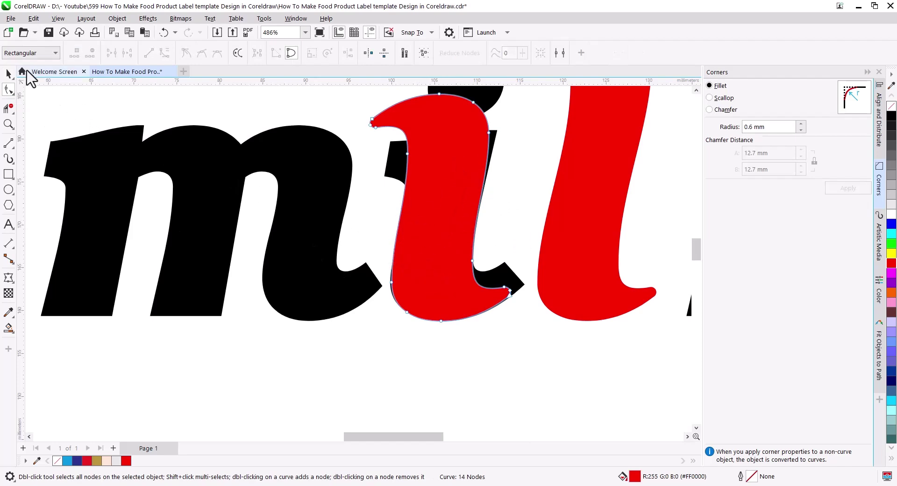
# Delete the black i's dot and its original black stem from behind the red i
pyautogui.click(8, 73)
pyautogui.scroll(-3, 364, 255)
pyautogui.moveTo(364, 255); pyautogui.dragTo(363, 273)
pyautogui.click(438, 201)
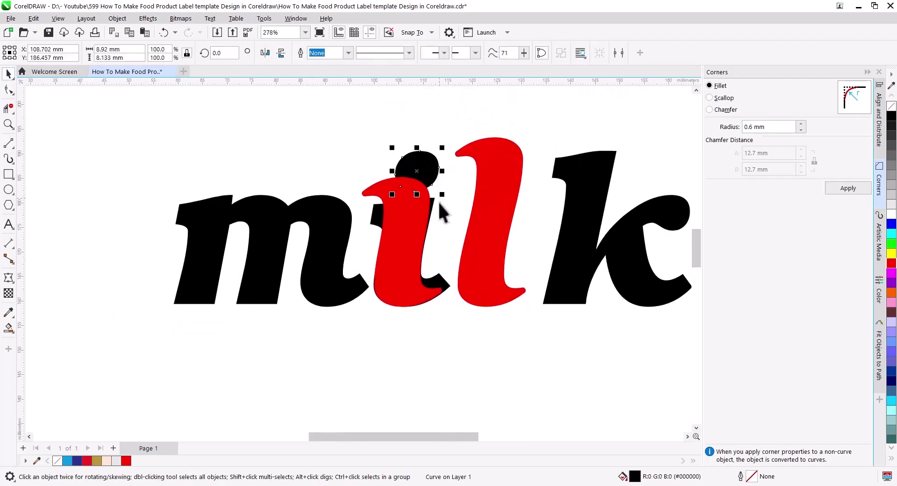
pyautogui.press('Delete')
pyautogui.click(410, 279)
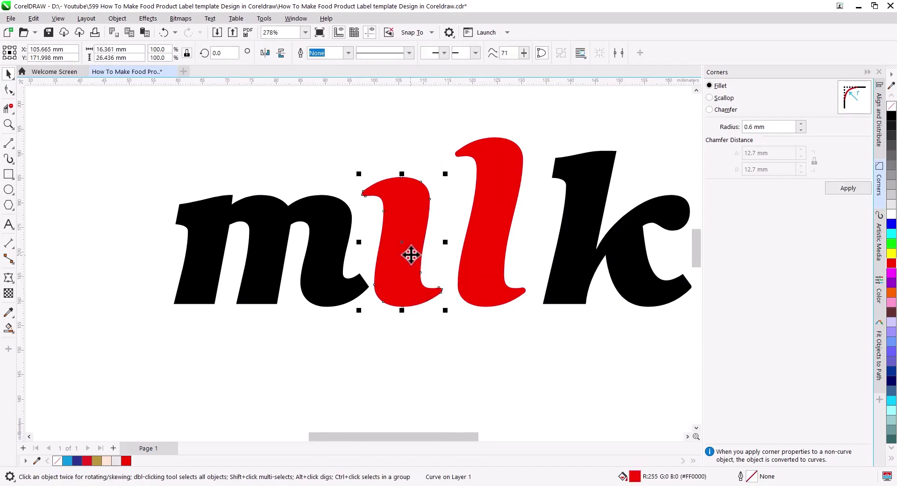
# Skew the red i slightly to the right so its slant matches the red l
pyautogui.click(414, 224)
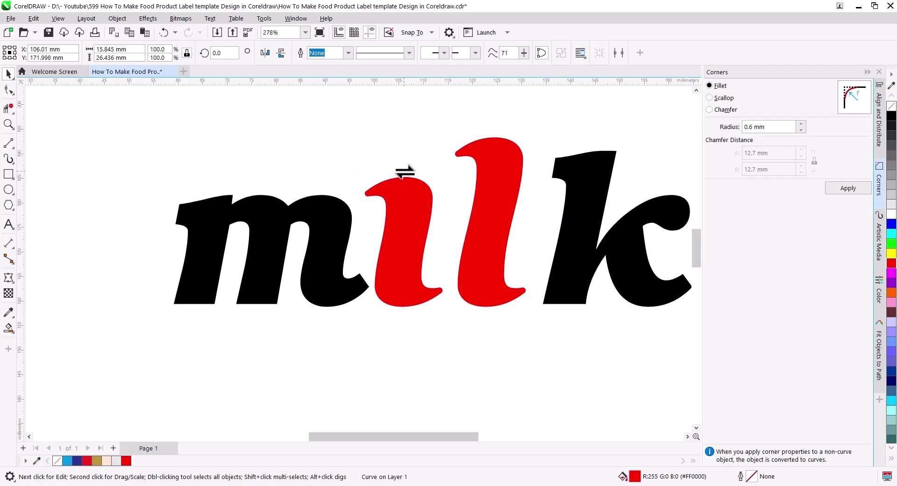
pyautogui.moveTo(404, 172); pyautogui.dragTo(406, 172)
pyautogui.click(353, 167)
# Place three copies of the red i in a row before it and delete the black m
pyautogui.moveTo(432, 350); pyautogui.dragTo(570, 363)
pyautogui.moveTo(556, 314); pyautogui.dragTo(311, 306)
pyautogui.click(424, 333)
pyautogui.click(343, 325)
pyautogui.click(414, 318)
pyautogui.press('Delete')
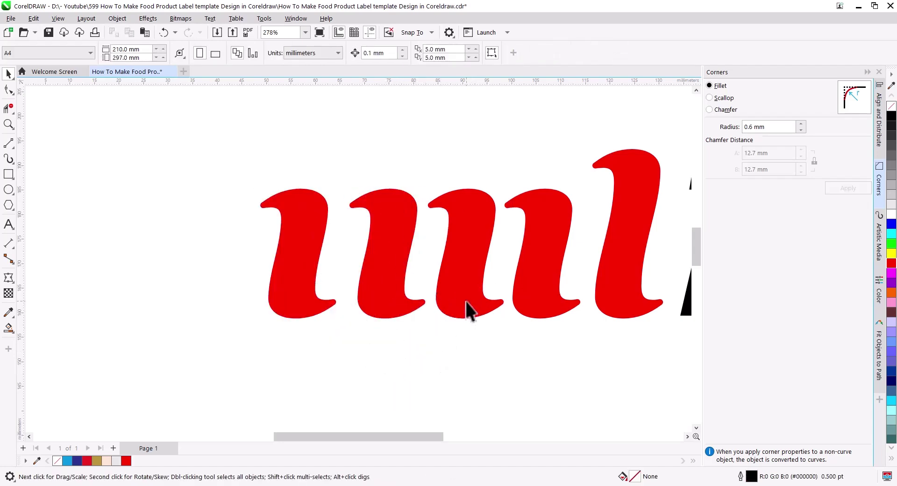
# Stretch the third i copy's lower end below the baseline and reshape its foot and stem edge into a long tail
pyautogui.click(443, 301)
pyautogui.press('F10')
pyautogui.moveTo(462, 323); pyautogui.dragTo(448, 403)
pyautogui.moveTo(467, 373); pyautogui.dragTo(477, 349)
pyautogui.moveTo(533, 410); pyautogui.dragTo(464, 328)
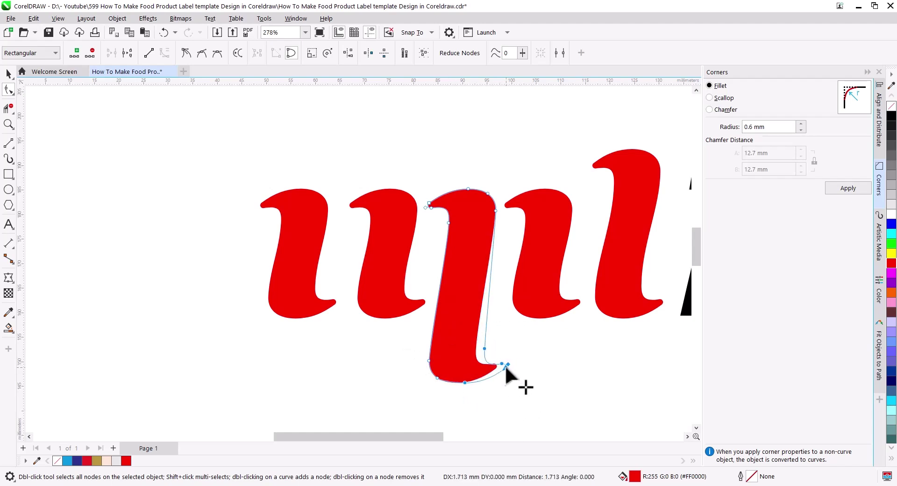
pyautogui.moveTo(538, 408); pyautogui.dragTo(441, 362)
pyautogui.moveTo(520, 401); pyautogui.dragTo(466, 381)
pyautogui.moveTo(475, 348); pyautogui.dragTo(477, 329)
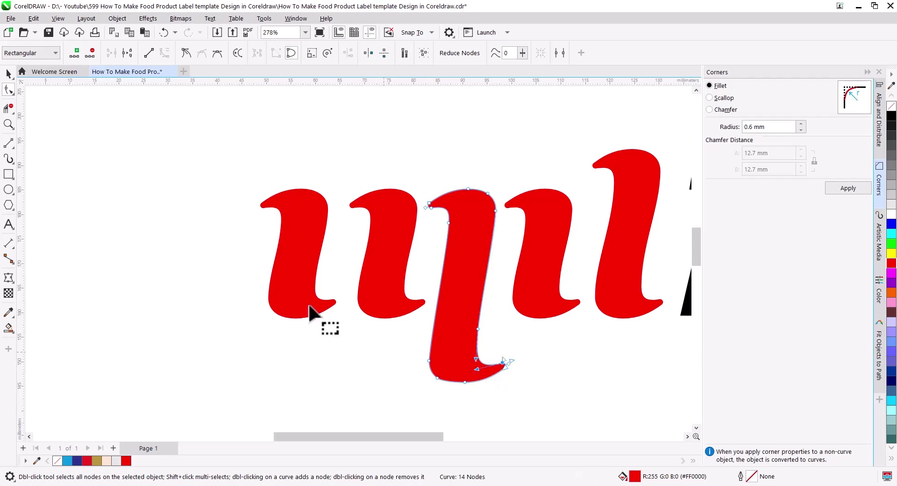
pyautogui.press('space')
# Draw two freehand curves bridging the second copy's stem and the tip of the third copy
pyautogui.click(384, 364)
pyautogui.moveTo(431, 365); pyautogui.dragTo(484, 382)
pyautogui.click(459, 227)
pyautogui.scroll(2, 477, 187)
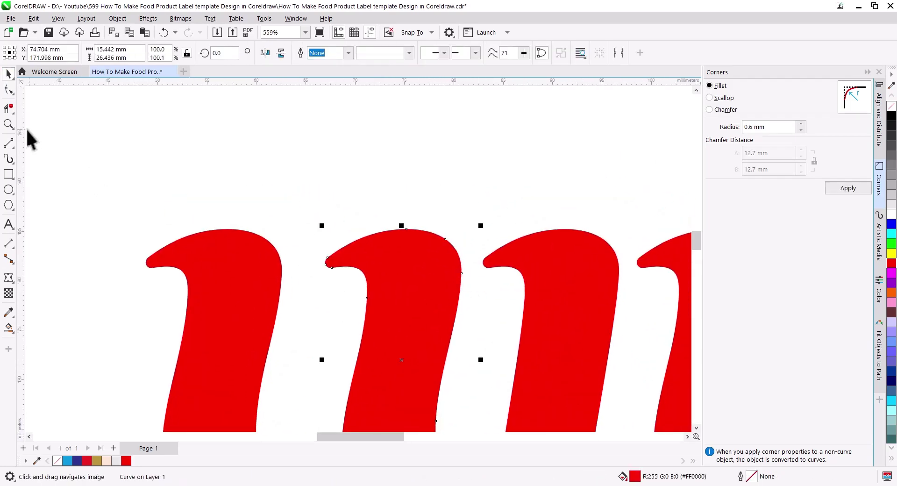
pyautogui.click(8, 145)
pyautogui.click(44, 144)
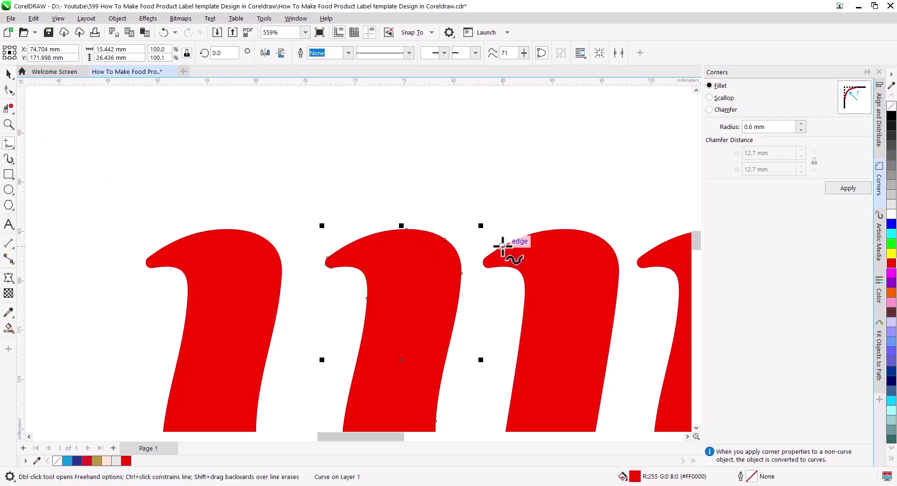
pyautogui.moveTo(485, 259)
pyautogui.mouseDown()
pyautogui.moveTo(433, 306)
pyautogui.moveTo(476, 281)
pyautogui.moveTo(440, 330)
pyautogui.mouseUp()
# Fill the gap between the two curves with Smart Fill and copy the filled bridge to the second stem's tip
pyautogui.click(9, 329)
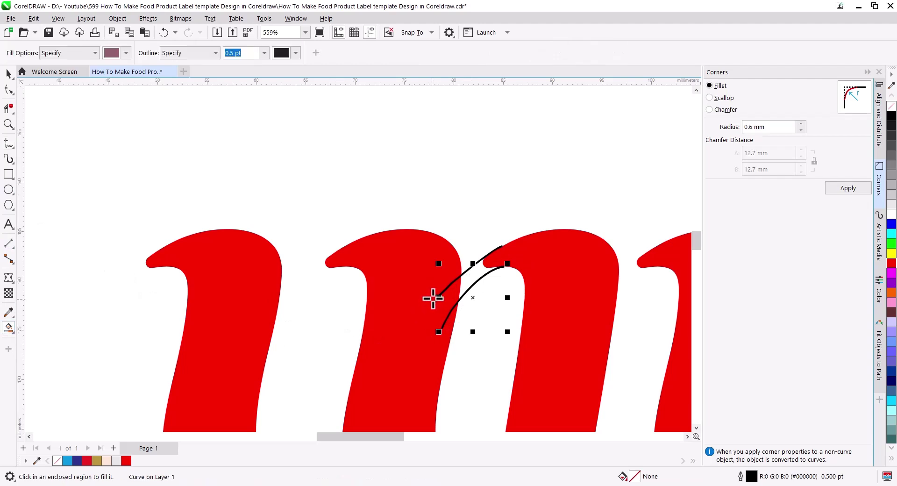
pyautogui.click(474, 282)
pyautogui.click(8, 74)
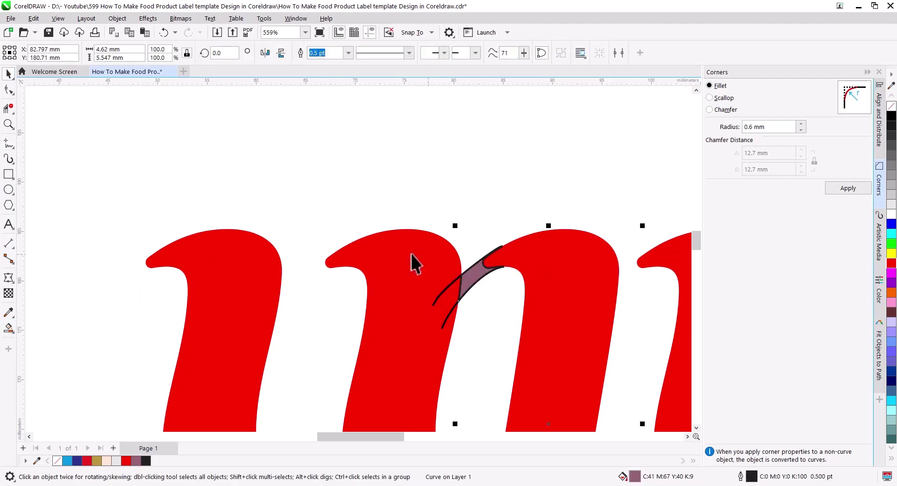
pyautogui.moveTo(480, 261); pyautogui.dragTo(321, 274)
pyautogui.click(349, 292)
# Weld the bridge piece with the second and third stems and delete the two drawn guide curves
pyautogui.click(479, 276)
pyautogui.keyDown('shift'); pyautogui.click(558, 264); pyautogui.keyUp('shift')
pyautogui.keyDown('shift'); pyautogui.click(388, 264); pyautogui.keyUp('shift')
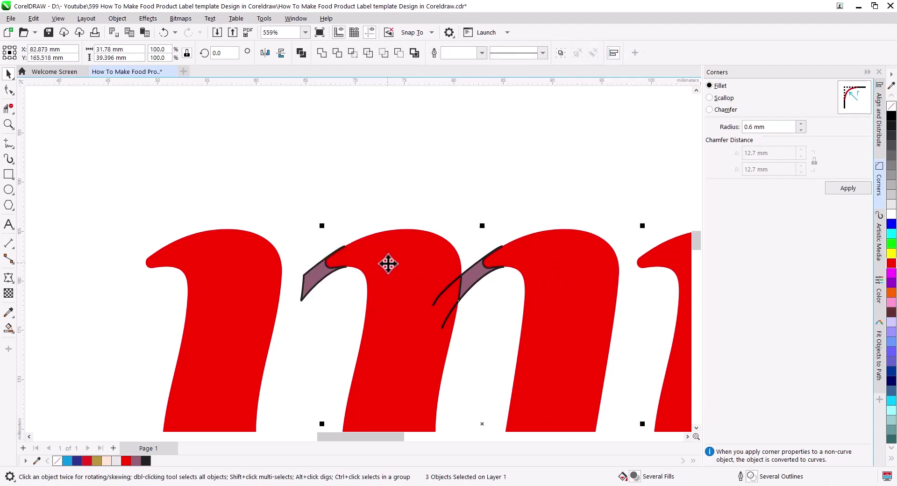
pyautogui.moveTo(412, 183); pyautogui.dragTo(527, 371)
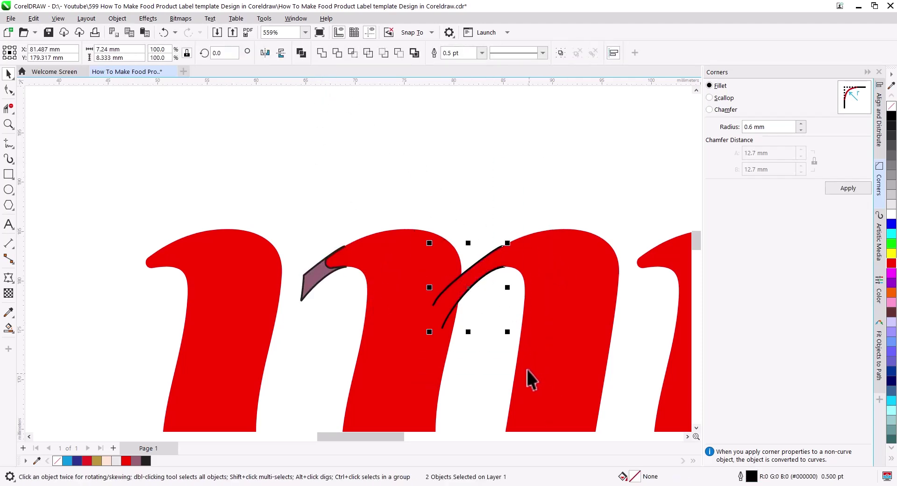
pyautogui.press('Delete')
pyautogui.click(550, 300)
# Move the first stem against the copied bridge piece and weld both with the joined stems to form the m
pyautogui.moveTo(281, 291); pyautogui.dragTo(410, 210)
pyautogui.moveTo(452, 254); pyautogui.dragTo(413, 274)
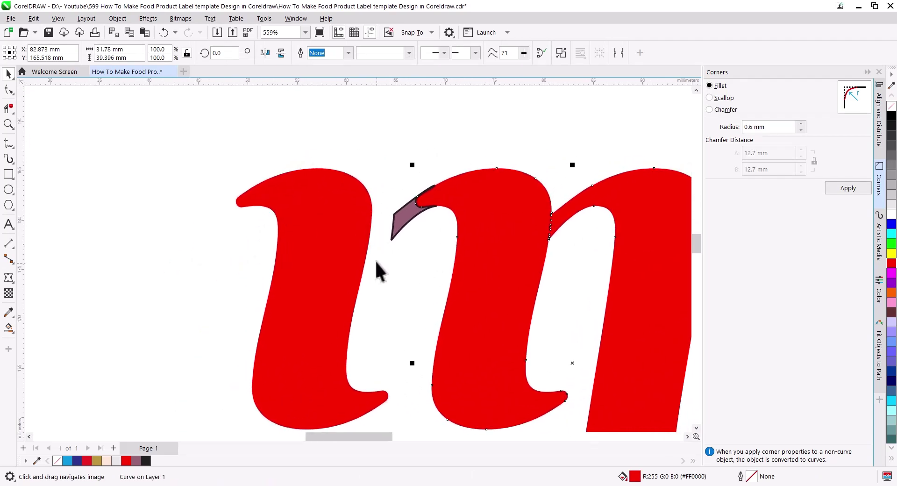
pyautogui.click(371, 247)
pyautogui.moveTo(368, 232); pyautogui.dragTo(391, 232)
pyautogui.keyDown('shift'); pyautogui.click(408, 210); pyautogui.keyUp('shift')
pyautogui.keyDown('shift'); pyautogui.click(466, 218); pyautogui.keyUp('shift')
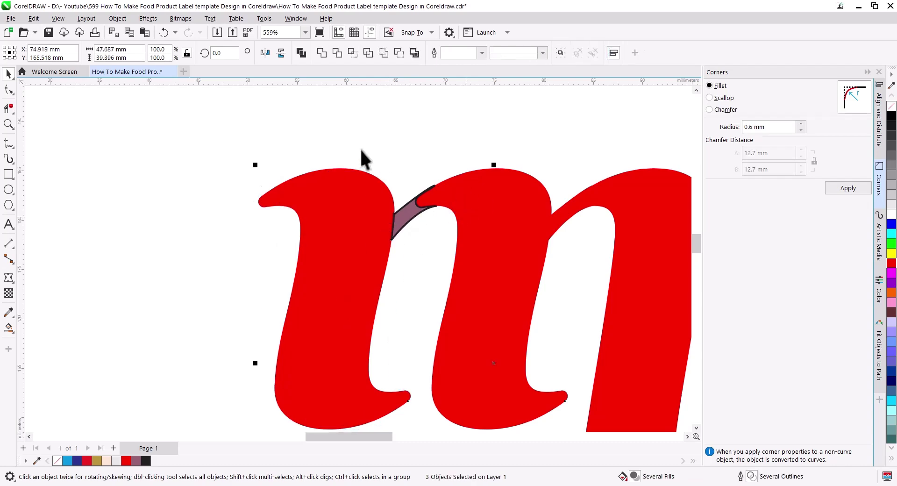
pyautogui.click(327, 101)
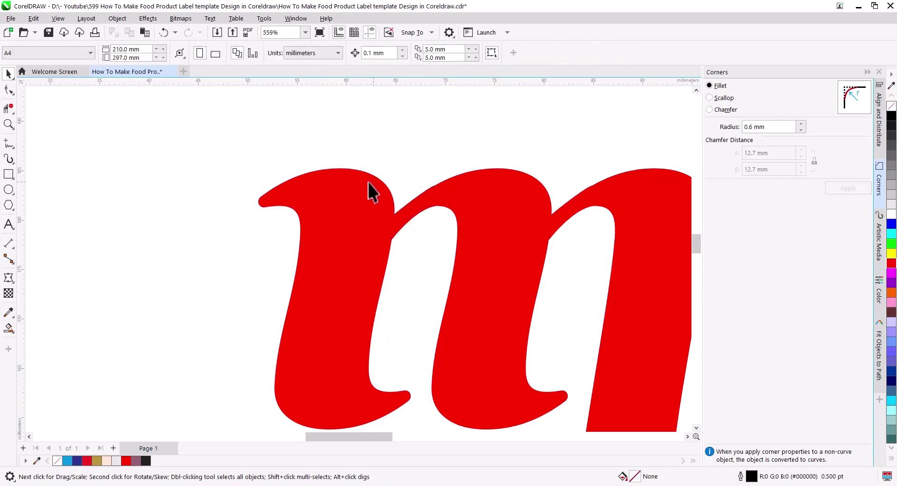
# Delete the surplus nodes on the inner edges where the m's arches join its stems
pyautogui.rightClick(354, 217)
pyautogui.click(401, 198)
pyautogui.moveTo(369, 135); pyautogui.dragTo(652, 326)
pyautogui.press('Delete')
pyautogui.click(484, 233)
pyautogui.press('F10')
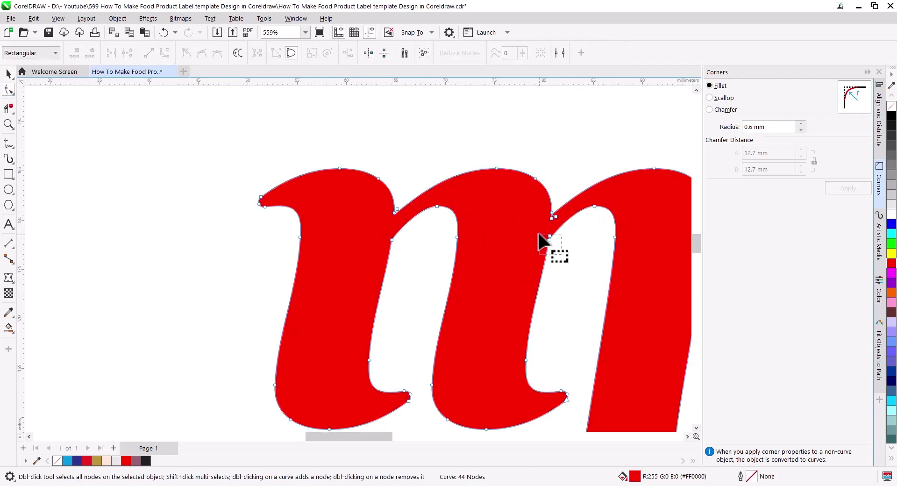
pyautogui.moveTo(539, 235); pyautogui.dragTo(538, 233)
pyautogui.press('Delete')
pyautogui.moveTo(405, 256); pyautogui.dragTo(376, 233)
pyautogui.press('Delete')
pyautogui.press('space')
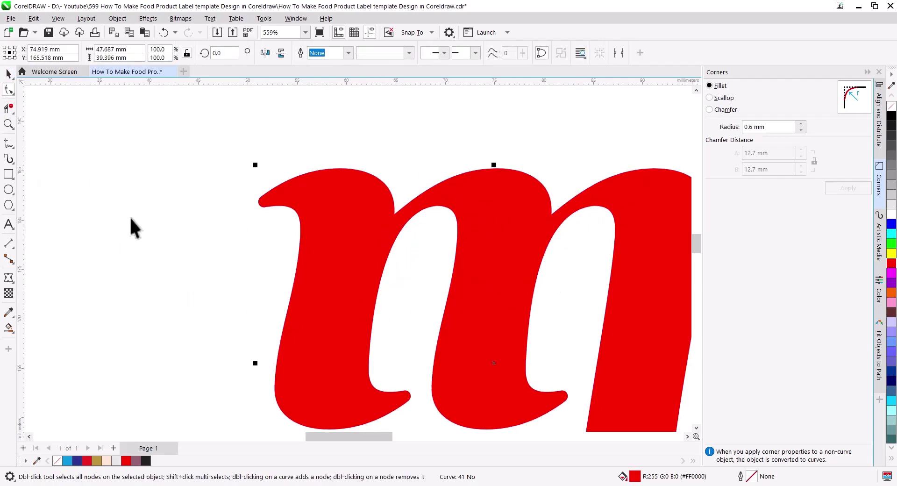
# Move the foot tips of the m's first two stems inward and slightly down
pyautogui.scroll(1, 402, 246)
pyautogui.moveTo(267, 238); pyautogui.dragTo(396, 282)
pyautogui.scroll(-2, 402, 246)
pyautogui.click(7, 87)
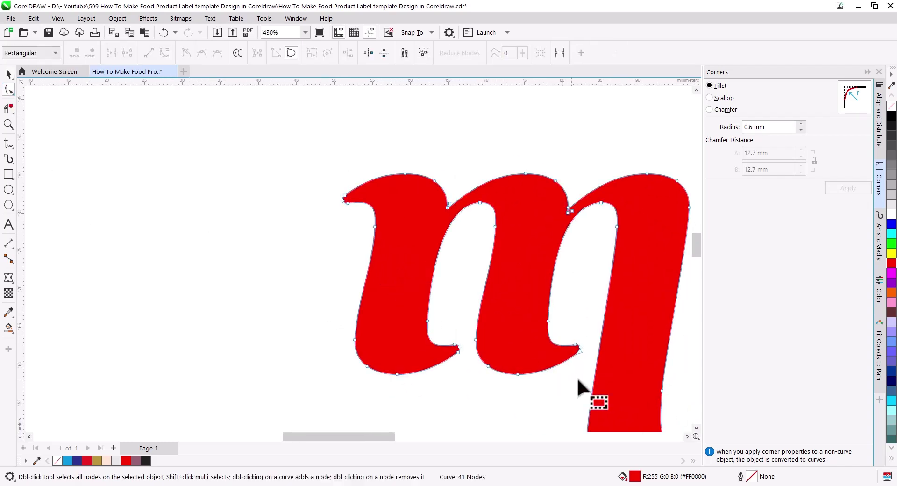
pyautogui.moveTo(589, 365); pyautogui.dragTo(562, 331)
pyautogui.moveTo(469, 336); pyautogui.dragTo(441, 359)
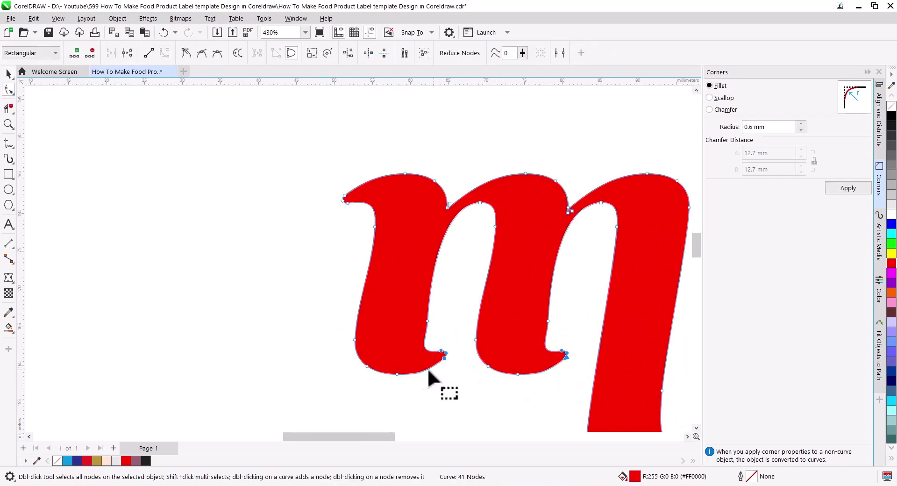
# Delete the surplus nodes below and above the feet of the m's first two stems to smooth their curves
pyautogui.moveTo(421, 391); pyautogui.dragTo(390, 362)
pyautogui.press('Delete')
pyautogui.moveTo(552, 392); pyautogui.dragTo(509, 364)
pyautogui.moveTo(436, 331); pyautogui.dragTo(440, 335)
pyautogui.press('Delete')
pyautogui.moveTo(524, 299); pyautogui.dragTo(560, 331)
pyautogui.press('Delete')
pyautogui.click(9, 73)
pyautogui.click(265, 287)
pyautogui.click(380, 280)
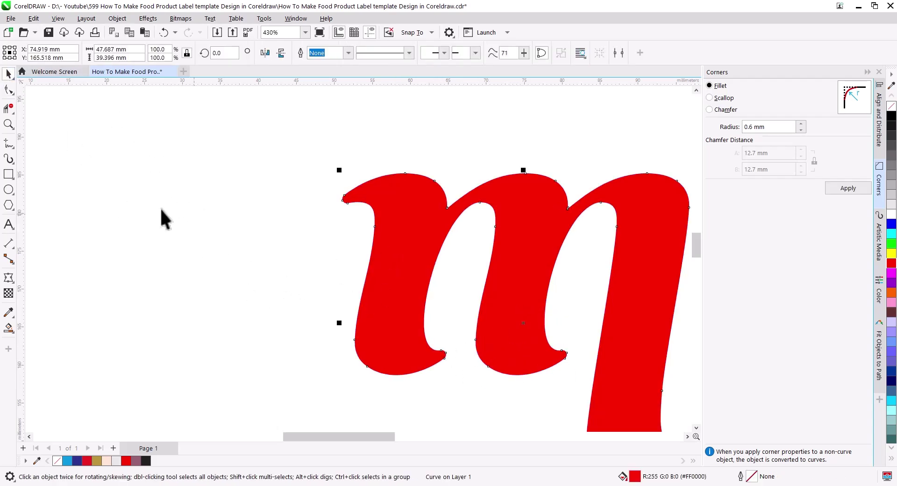
# Draw a freehand swash about 18.5 mm wide and 14 mm high curling out from the m's first arch
pyautogui.click(8, 143)
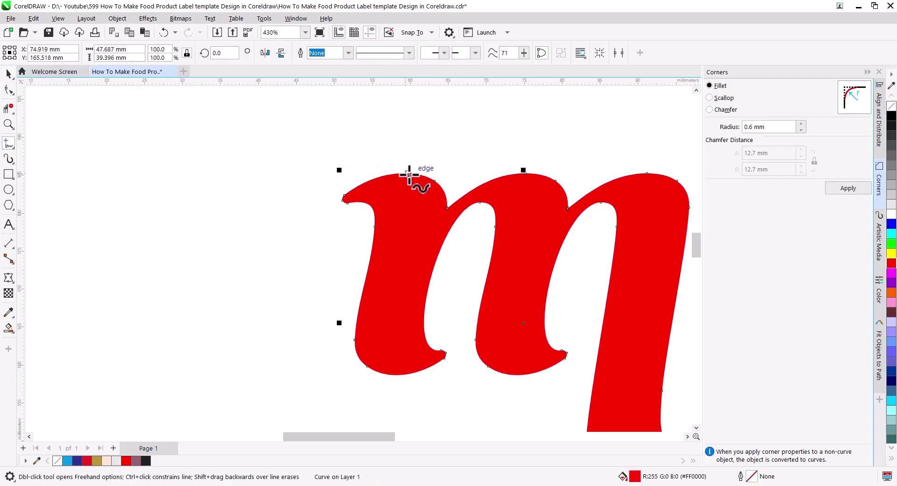
pyautogui.moveTo(403, 173); pyautogui.dragTo(340, 185)
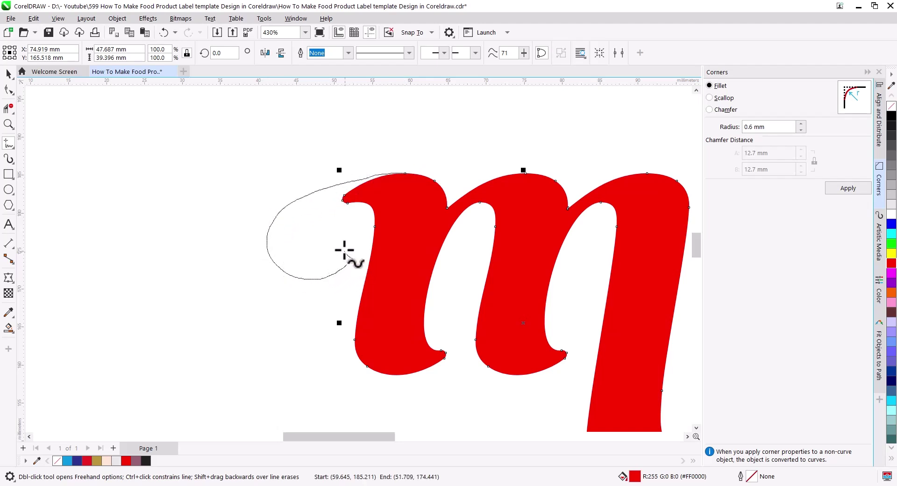
pyautogui.moveTo(365, 194); pyautogui.dragTo(368, 192)
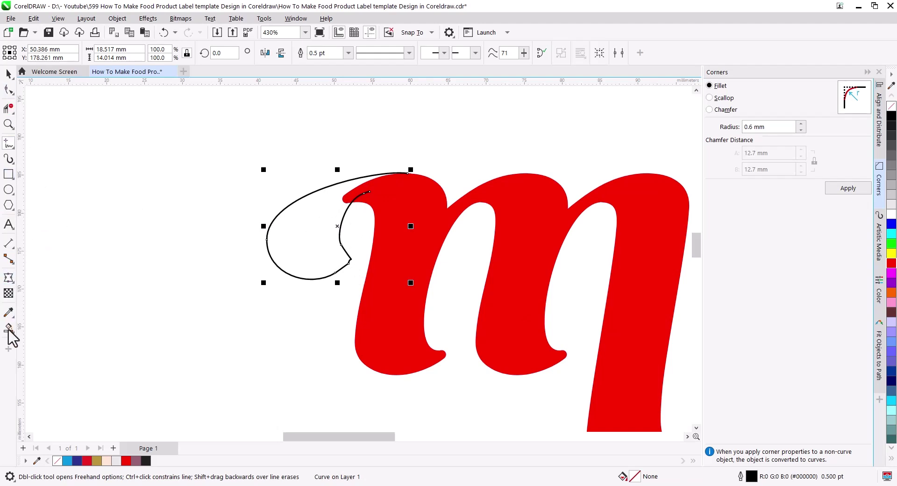
# Fill the swash area with Smart Fill and delete the freehand guide curve
pyautogui.click(9, 328)
pyautogui.click(307, 230)
pyautogui.click(8, 74)
pyautogui.click(234, 199)
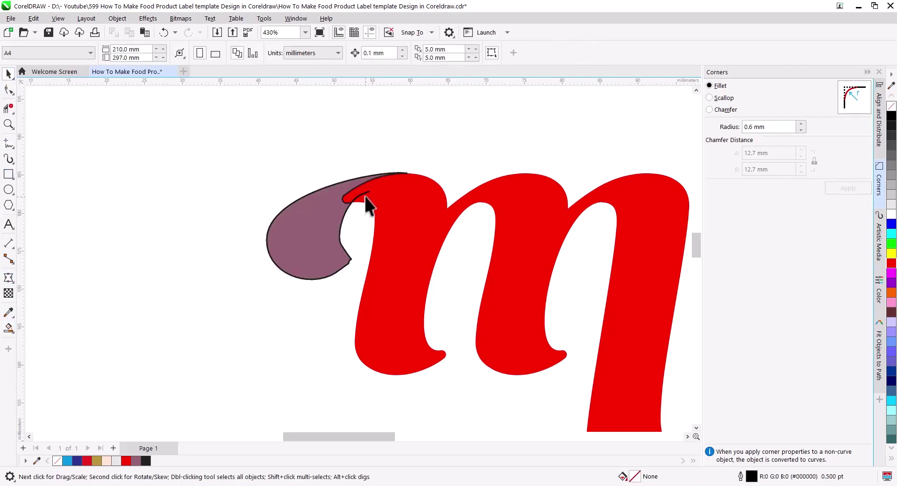
pyautogui.click(365, 193)
pyautogui.press('Delete')
# Pull the swash's inner nodes into the m so they overlap and weld the two shapes
pyautogui.click(335, 213)
pyautogui.scroll(1, 341, 203)
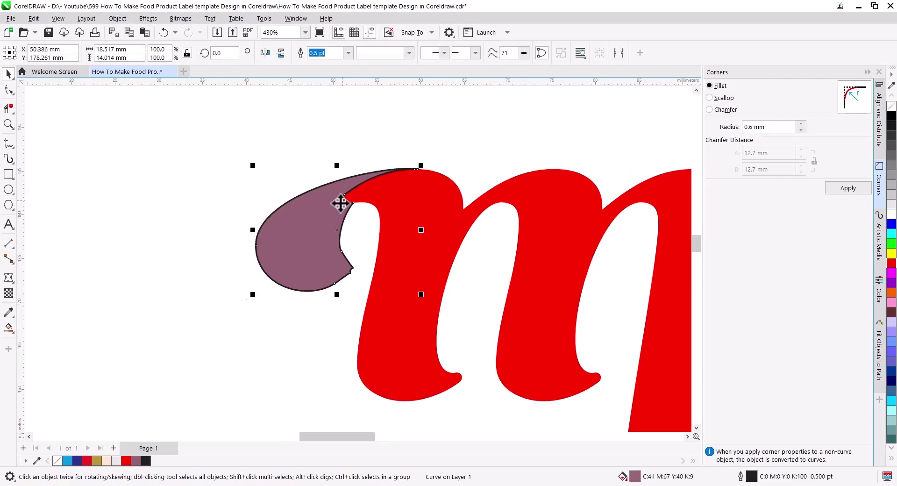
pyautogui.scroll(1, 341, 204)
pyautogui.click(8, 89)
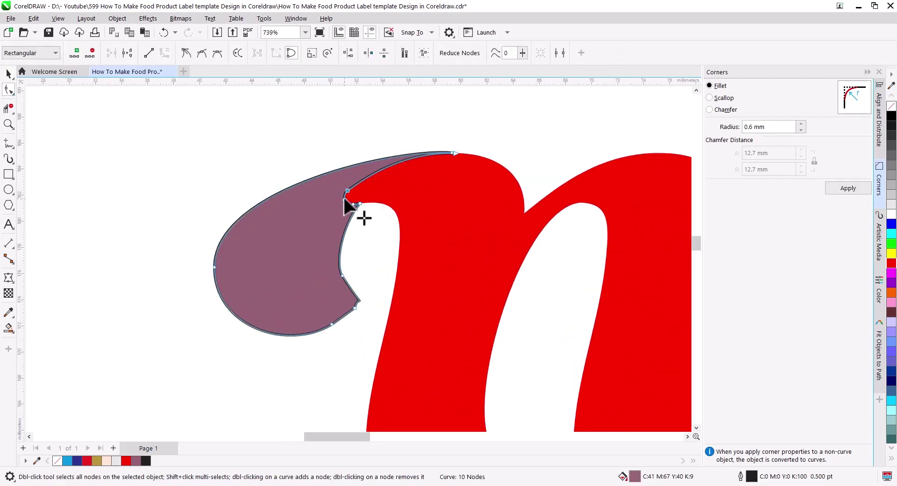
pyautogui.moveTo(346, 192); pyautogui.dragTo(414, 189)
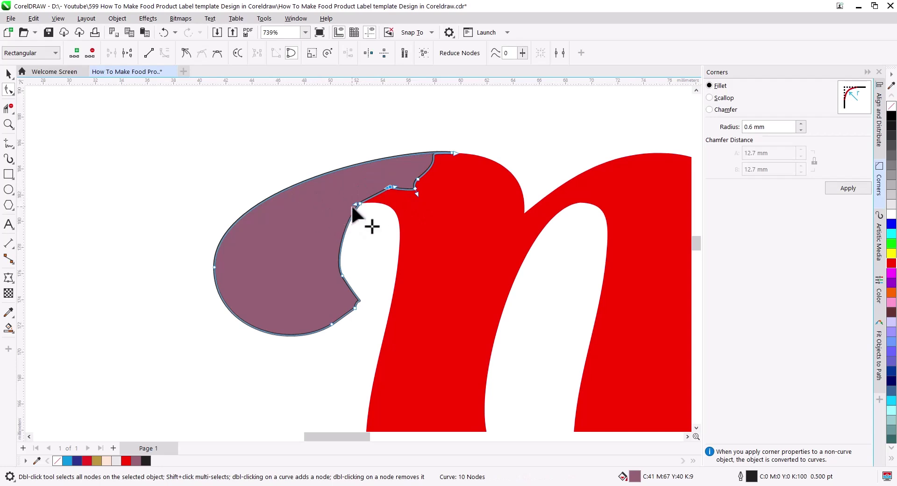
pyautogui.click(8, 74)
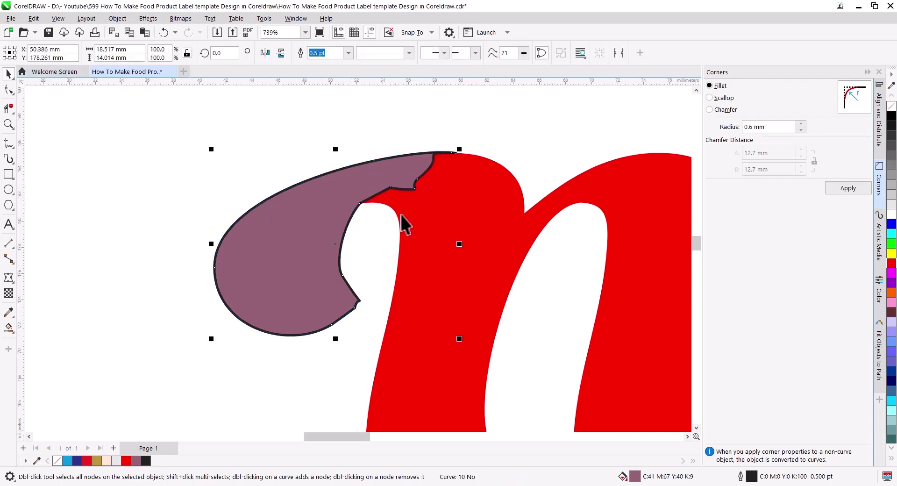
pyautogui.keyDown('shift'); pyautogui.click(423, 214); pyautogui.keyUp('shift')
pyautogui.click(321, 52)
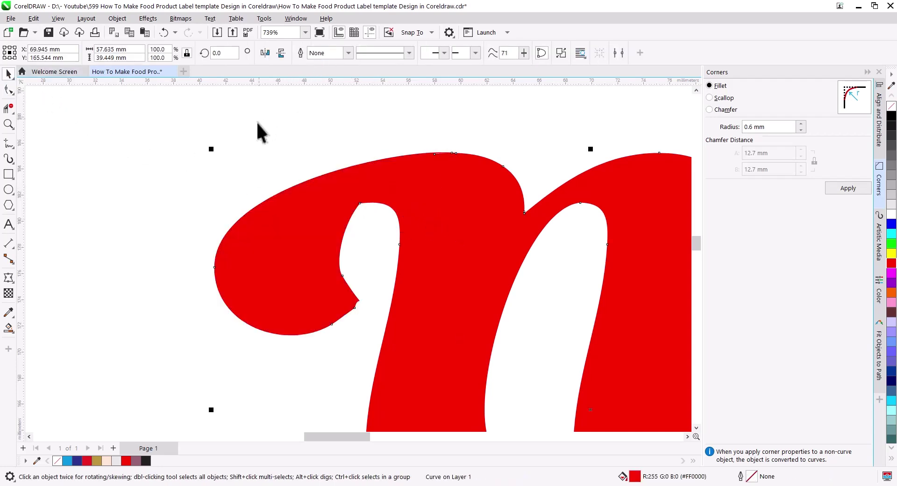
# Delete the surplus nodes at the swash's inner curve and tip, and move its outermost node slightly inward
pyautogui.click(8, 89)
pyautogui.moveTo(383, 280); pyautogui.dragTo(337, 336)
pyautogui.press('Delete')
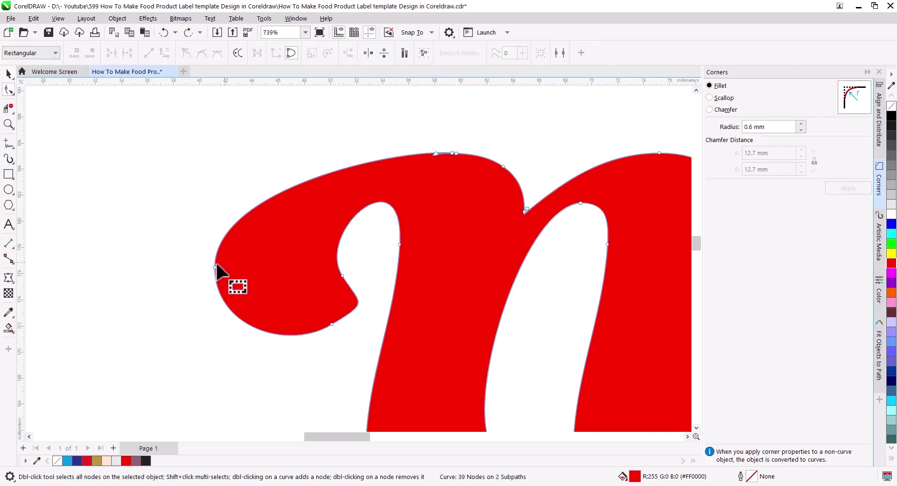
pyautogui.moveTo(215, 267); pyautogui.dragTo(227, 267)
pyautogui.scroll(-3, 234, 274)
pyautogui.click(8, 76)
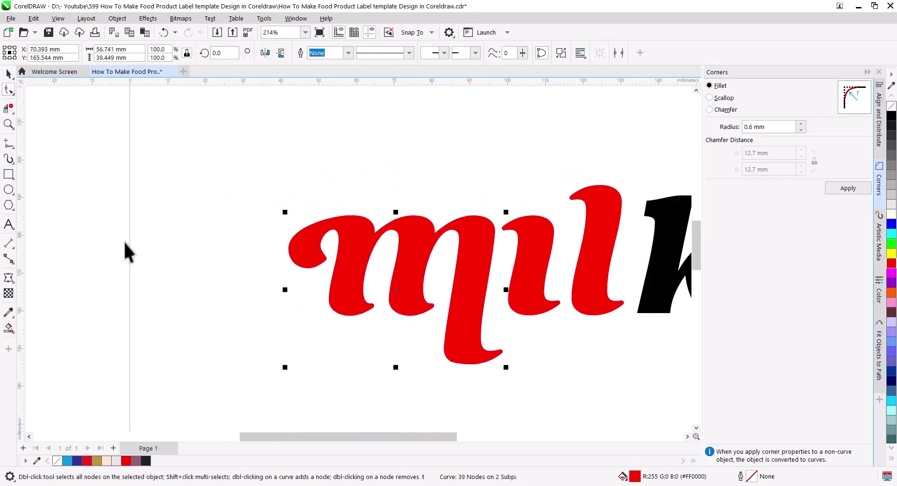
pyautogui.click(124, 243)
# Delete the two nodes along the bottom of the m's long tail to smooth its curve
pyautogui.moveTo(497, 353); pyautogui.dragTo(354, 349)
pyautogui.click(351, 350)
pyautogui.click(8, 89)
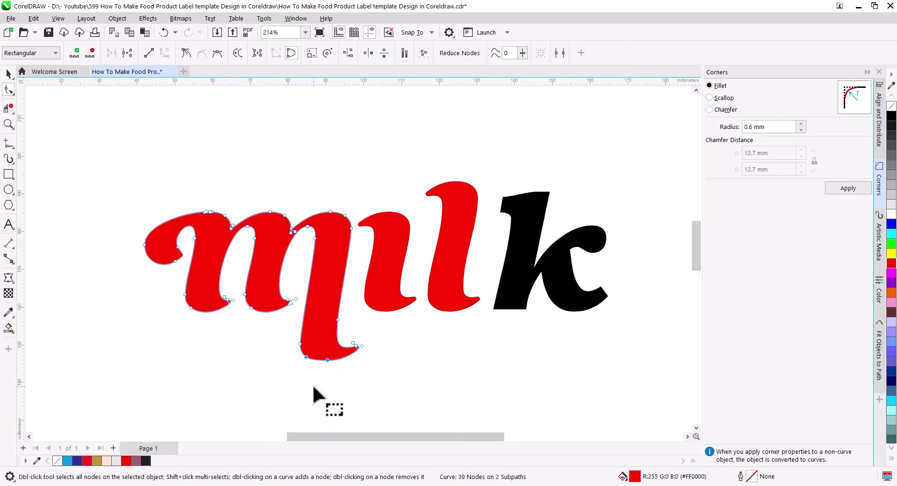
pyautogui.scroll(2, 323, 371)
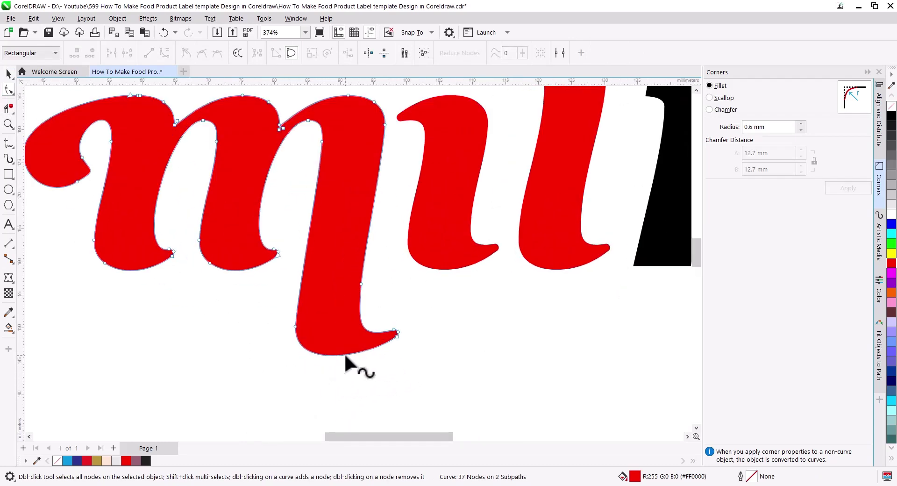
pyautogui.click(9, 73)
# Place a copy of the red l over the stem of the black k
pyautogui.scroll(-3, 406, 311)
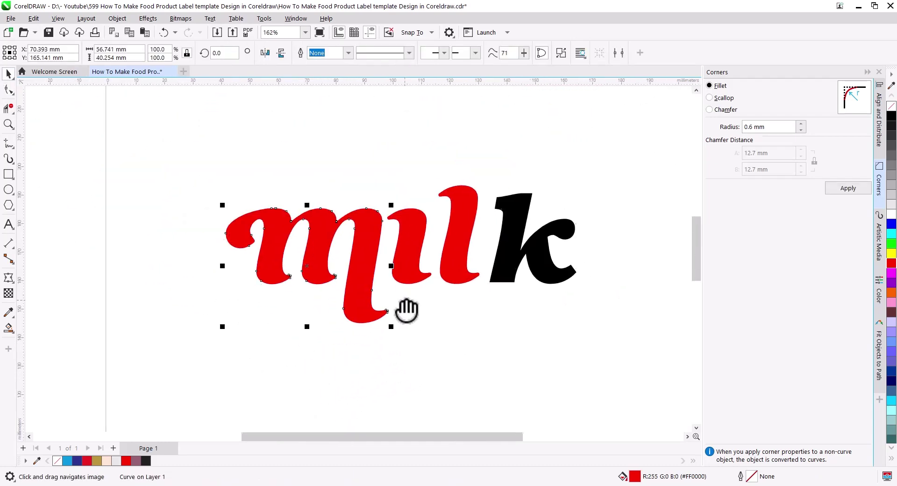
pyautogui.moveTo(406, 311); pyautogui.dragTo(363, 340)
pyautogui.click(398, 276)
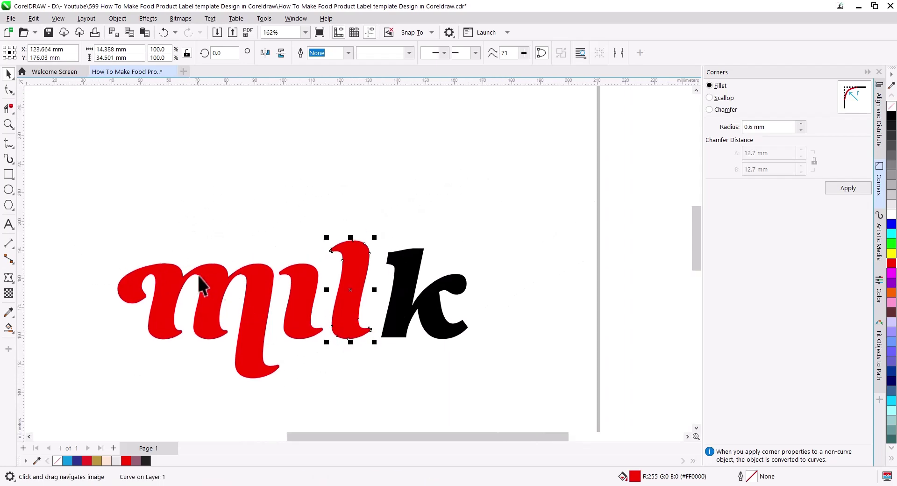
pyautogui.moveTo(400, 304); pyautogui.dragTo(401, 305)
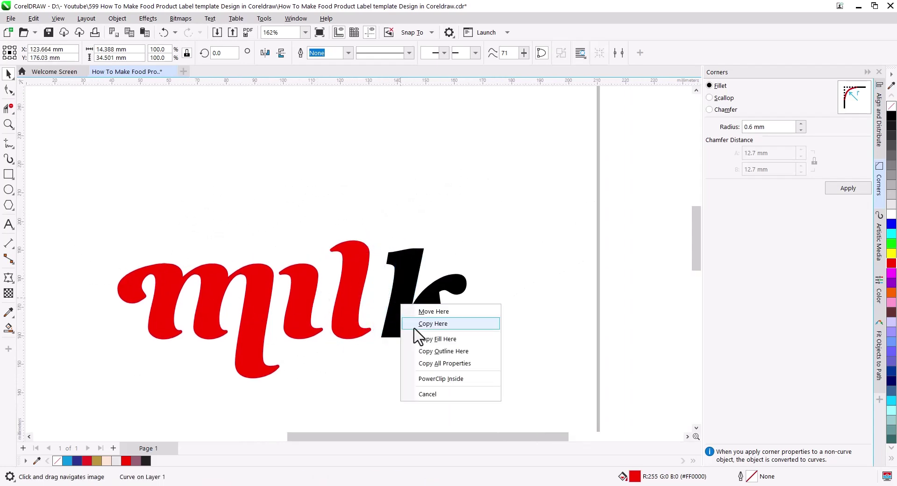
pyautogui.click(414, 328)
pyautogui.scroll(4, 405, 310)
pyautogui.scroll(-1, 248, 285)
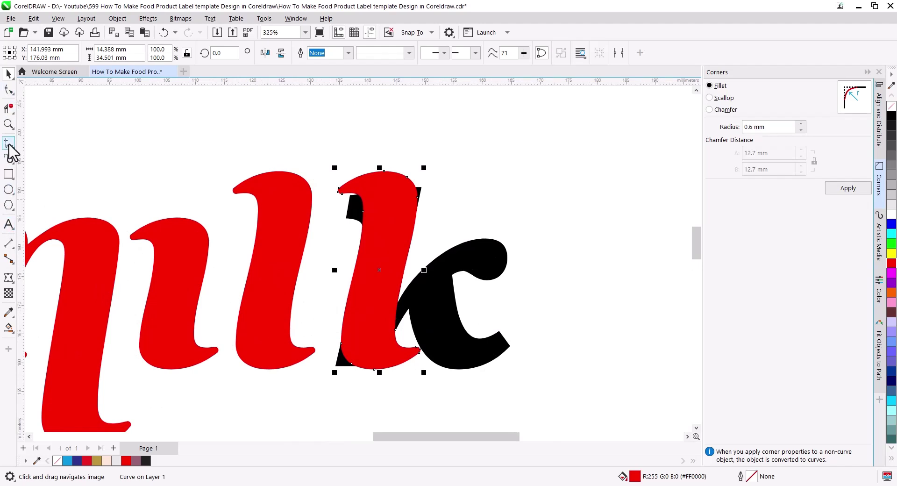
# Draw a horizontal line about 13.5 mm long across the copied l, cut the letter with Back Minus Front, and break it apart
pyautogui.click(12, 147)
pyautogui.click(37, 154)
pyautogui.moveTo(346, 265); pyautogui.dragTo(423, 265)
pyautogui.click(9, 73)
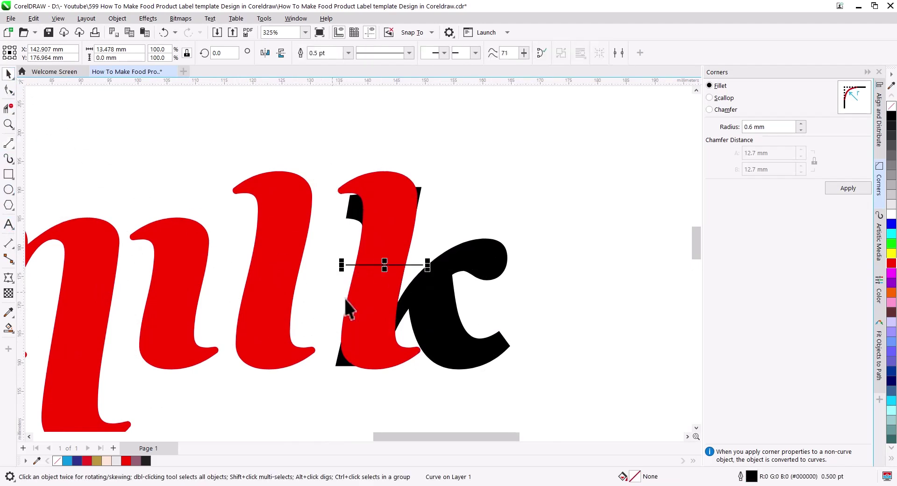
pyautogui.keyDown('shift'); pyautogui.click(354, 300); pyautogui.keyUp('shift')
pyautogui.click(396, 53)
pyautogui.rightClick(363, 311)
pyautogui.click(415, 23)
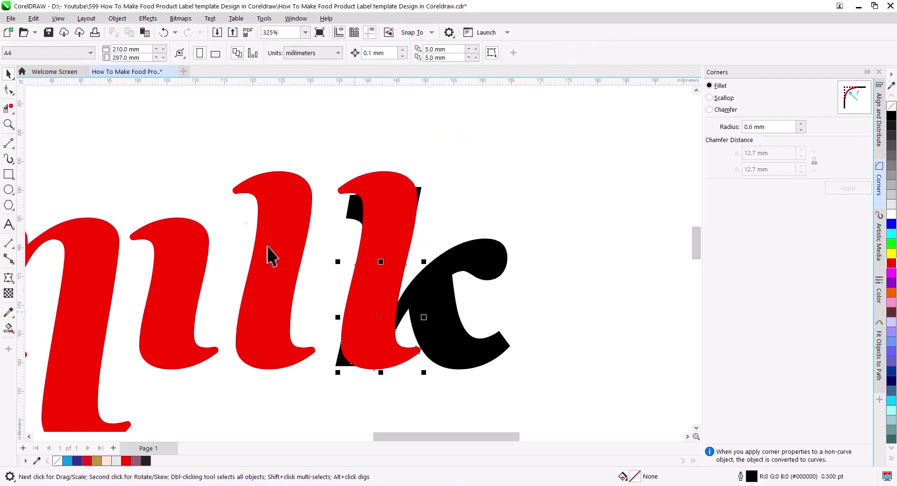
# Mirror the lower half of the copied l horizontally, line it up beneath the upper half, and weld the two halves
pyautogui.click(265, 56)
pyautogui.click(384, 362)
pyautogui.moveTo(381, 372); pyautogui.dragTo(336, 369)
pyautogui.click(322, 54)
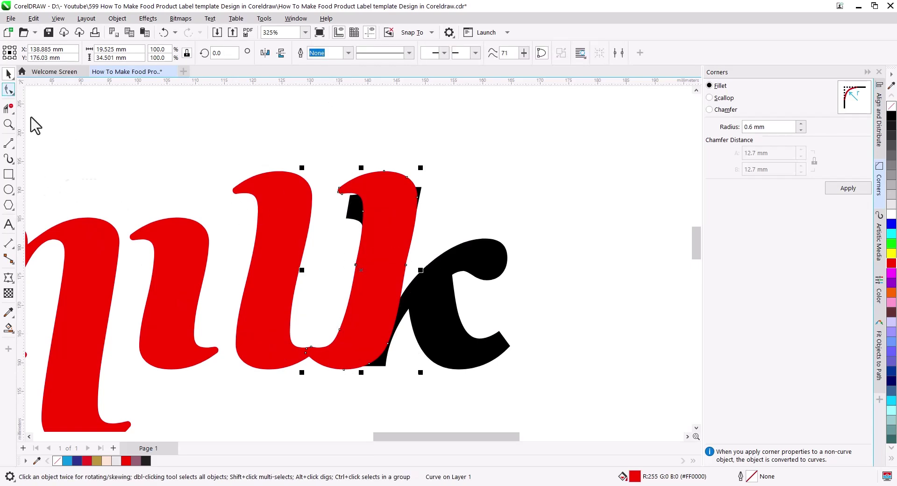
# Delete the surplus nodes at the new stem's middle seam and foot, and adjust the bottom handle to smooth its rounded base
pyautogui.click(8, 90)
pyautogui.moveTo(331, 244); pyautogui.dragTo(436, 292)
pyautogui.press('Delete')
pyautogui.moveTo(319, 365); pyautogui.dragTo(373, 369)
pyautogui.scroll(2, 372, 369)
pyautogui.moveTo(309, 312); pyautogui.dragTo(364, 377)
pyautogui.press('Delete')
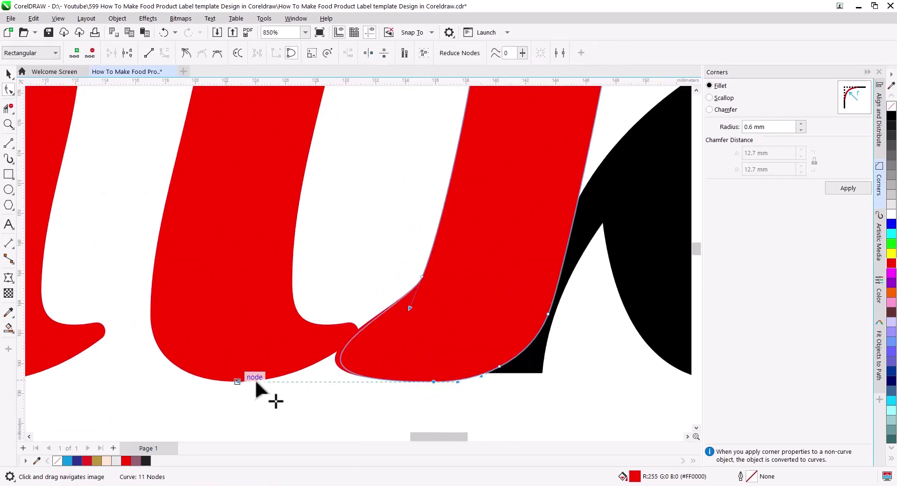
pyautogui.moveTo(255, 380); pyautogui.dragTo(374, 385)
pyautogui.click(8, 73)
pyautogui.click(402, 280)
pyautogui.scroll(-5, 407, 286)
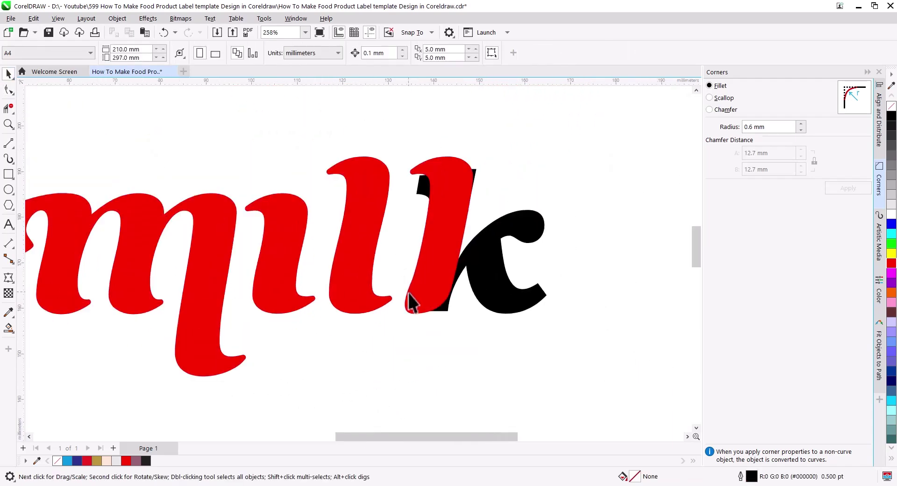
# Cut the black k along a slanted line about 17.5 mm long with Back Minus Front, break it apart, and delete its old stem
pyautogui.click(456, 284)
pyautogui.scroll(2, 479, 294)
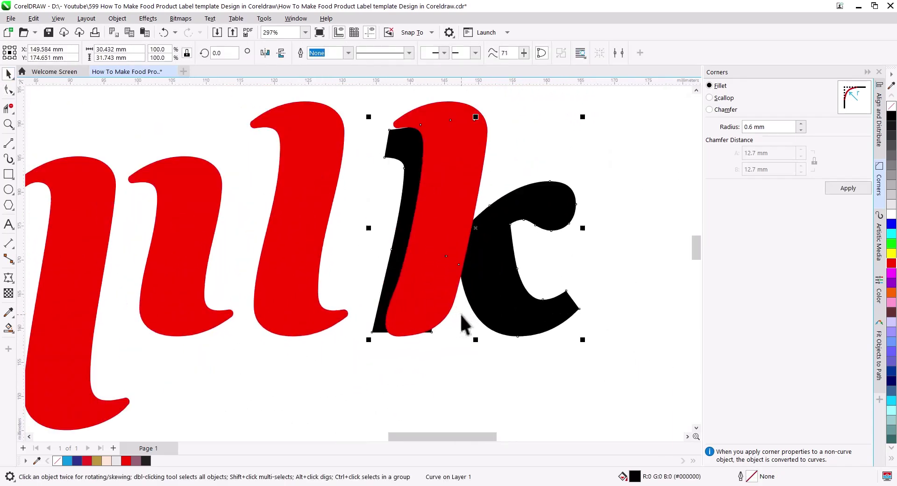
pyautogui.scroll(1, 463, 322)
pyautogui.click(8, 142)
pyautogui.moveTo(464, 175); pyautogui.dragTo(447, 316)
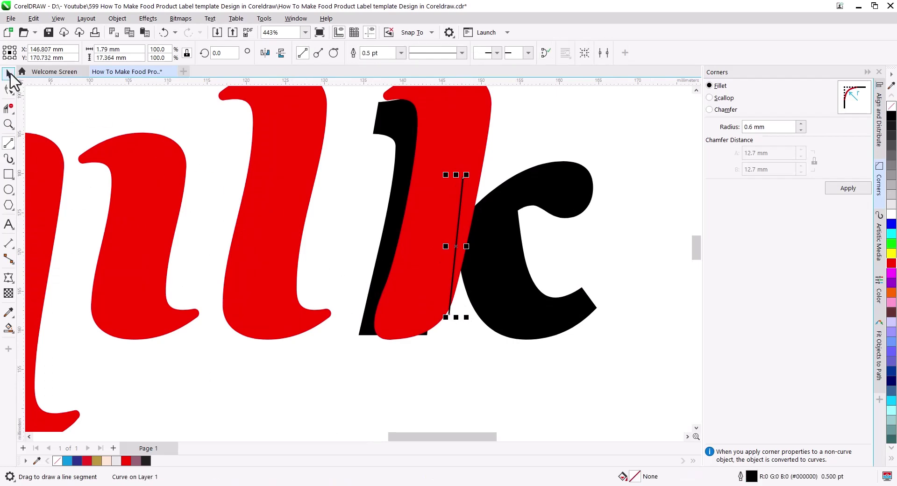
pyautogui.click(8, 74)
pyautogui.keyDown('shift'); pyautogui.click(498, 276); pyautogui.keyUp('shift')
pyautogui.click(399, 55)
pyautogui.rightClick(504, 242)
pyautogui.click(538, 200)
pyautogui.press('Escape')
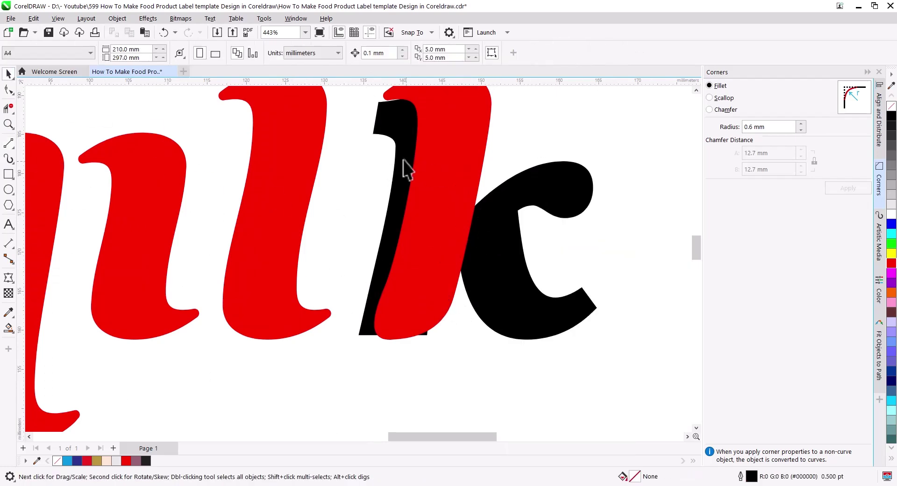
pyautogui.click(401, 161)
pyautogui.press('Delete')
# Weld the k's black arm and leg to the new red stem and move the letter about 3 mm closer to the l
pyautogui.click(489, 252)
pyautogui.keyDown('shift'); pyautogui.click(386, 95); pyautogui.keyUp('shift')
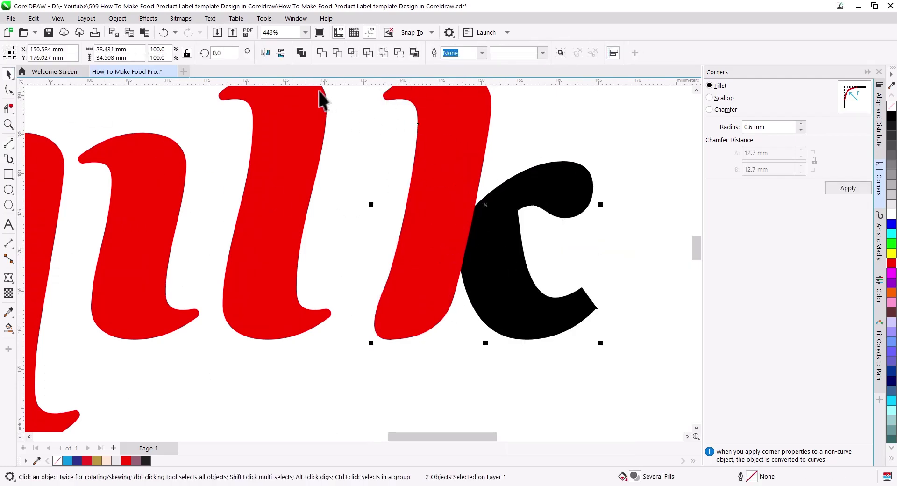
pyautogui.click(322, 53)
pyautogui.moveTo(433, 285); pyautogui.dragTo(411, 287)
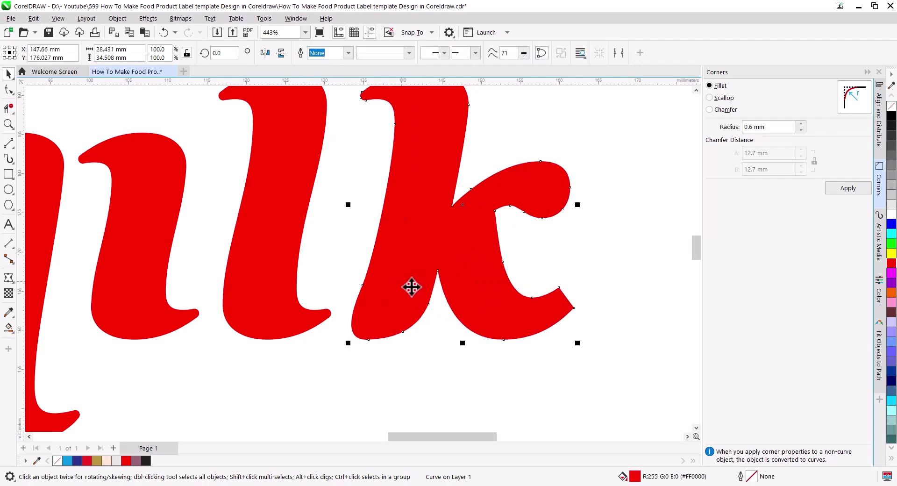
# Reshape the end of the k's leg into a curved, pointed tip and fillet that tip with a 0.7 mm radius
pyautogui.click(10, 96)
pyautogui.moveTo(522, 259); pyautogui.dragTo(561, 309)
pyautogui.press('Delete')
pyautogui.click(574, 308)
pyautogui.moveTo(542, 265); pyautogui.dragTo(515, 301)
pyautogui.click(801, 124)
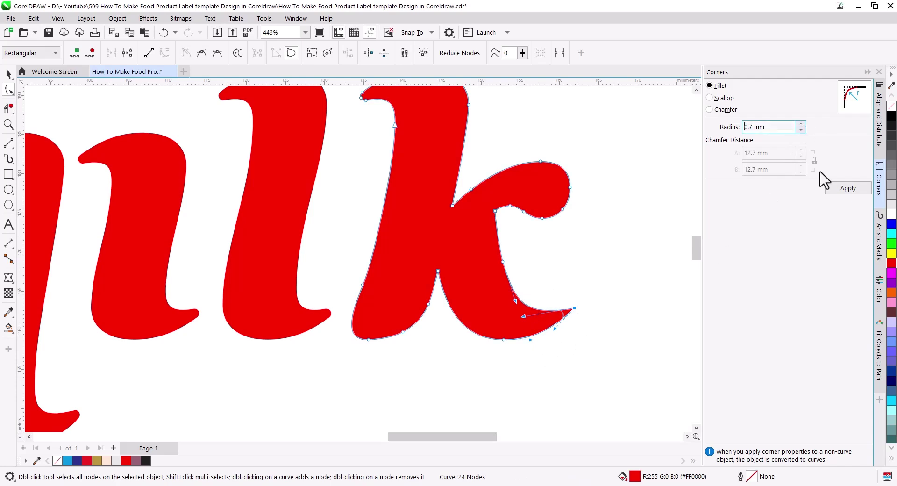
pyautogui.click(8, 73)
# Skew the k slightly to refine its slant and deselect it
pyautogui.scroll(-5, 410, 266)
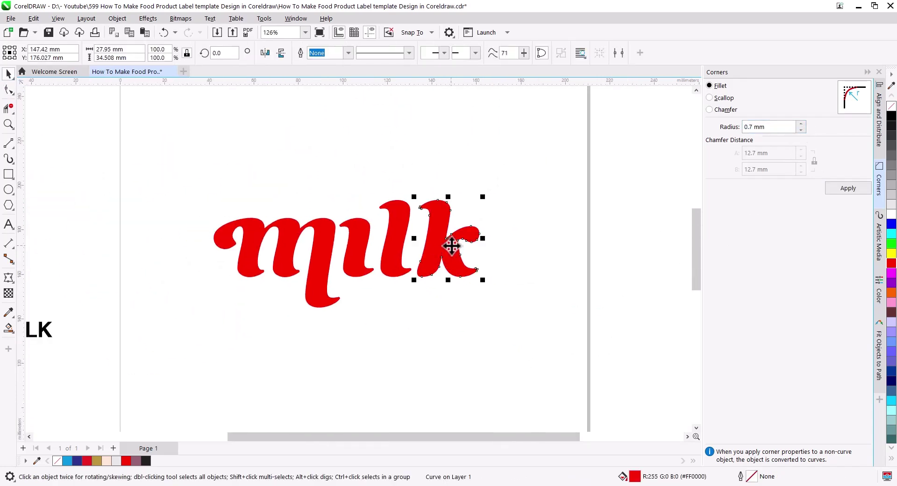
pyautogui.click(451, 246)
pyautogui.moveTo(444, 195)
pyautogui.mouseDown()
pyautogui.moveTo(436, 194)
pyautogui.moveTo(449, 195)
pyautogui.mouseUp()
pyautogui.click(418, 174)
pyautogui.scroll(-1, 368, 301)
pyautogui.moveTo(365, 244); pyautogui.dragTo(426, 267)
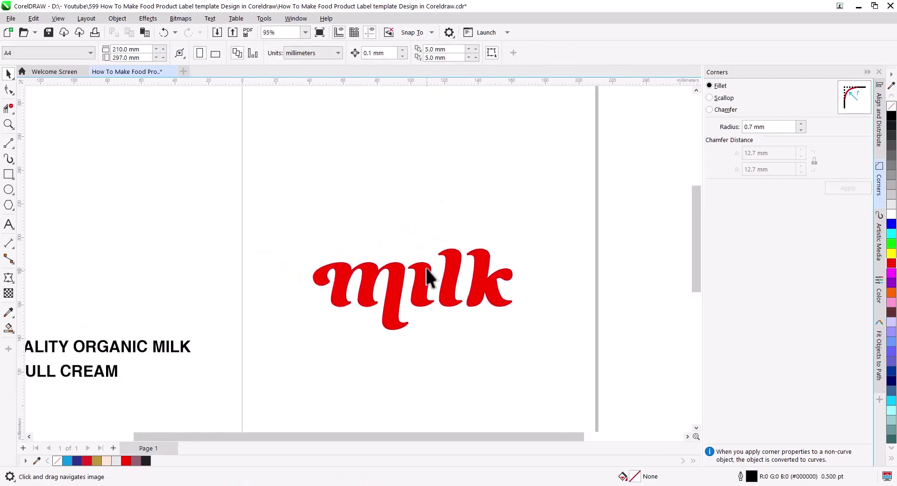
# Draw a circle about 9.6 mm in diameter above the i and move it up about 1 mm
pyautogui.scroll(5, 426, 270)
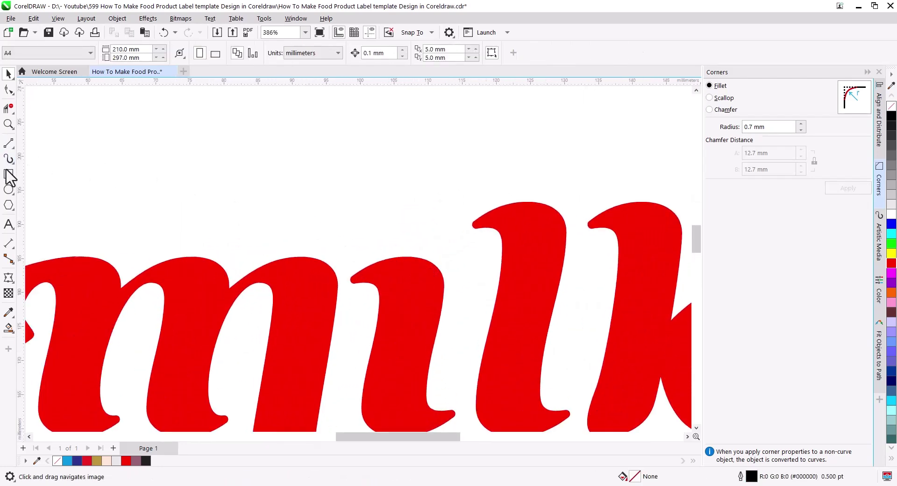
pyautogui.click(8, 190)
pyautogui.moveTo(379, 172); pyautogui.dragTo(429, 238)
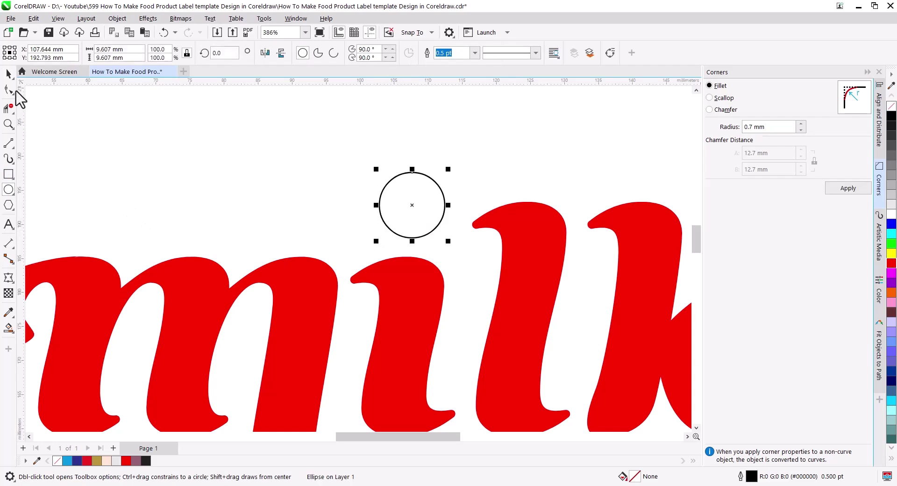
pyautogui.click(8, 74)
pyautogui.moveTo(391, 204); pyautogui.dragTo(393, 197)
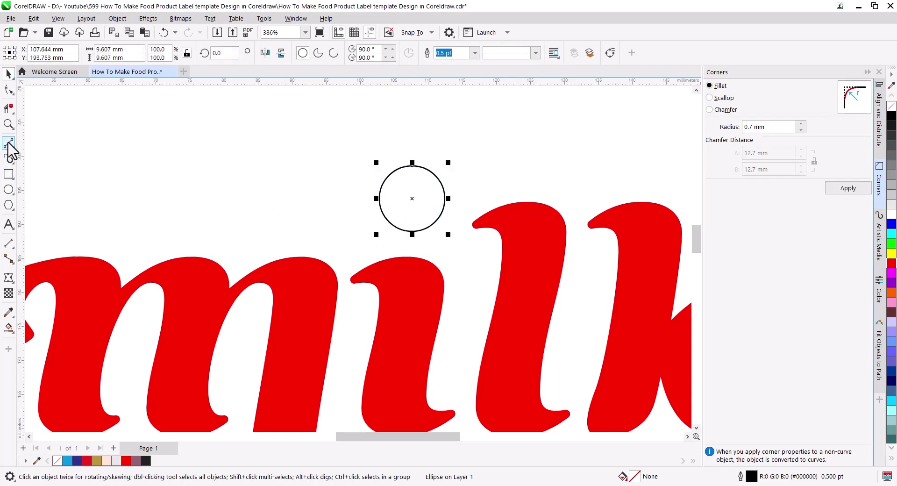
# Draw a freehand curved tail about 10.4 by 6.6 mm beneath the circle, running from its left edge to its right edge
pyautogui.click(12, 148)
pyautogui.click(28, 140)
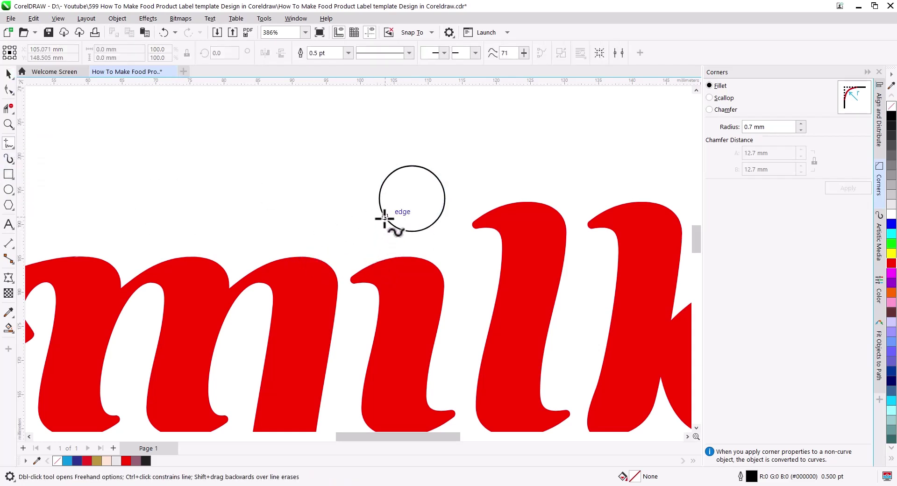
pyautogui.click(384, 218)
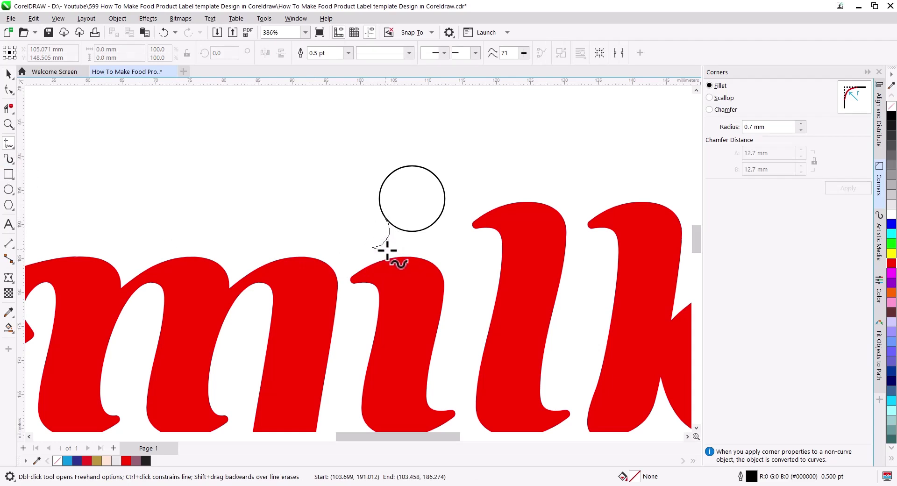
pyautogui.click(442, 218)
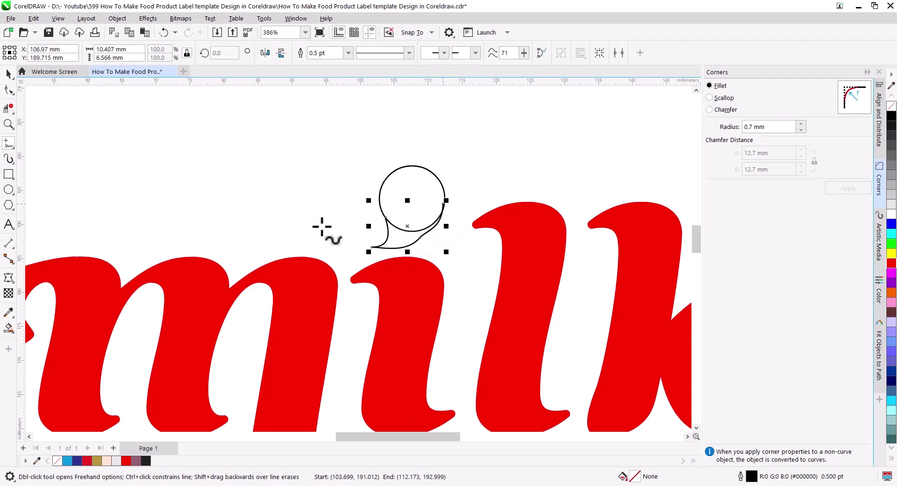
# Delete the tail curve's middle node, reshape its lower arc with the handles, and fit its right end to the circle's edge
pyautogui.click(9, 88)
pyautogui.moveTo(416, 233); pyautogui.dragTo(416, 232)
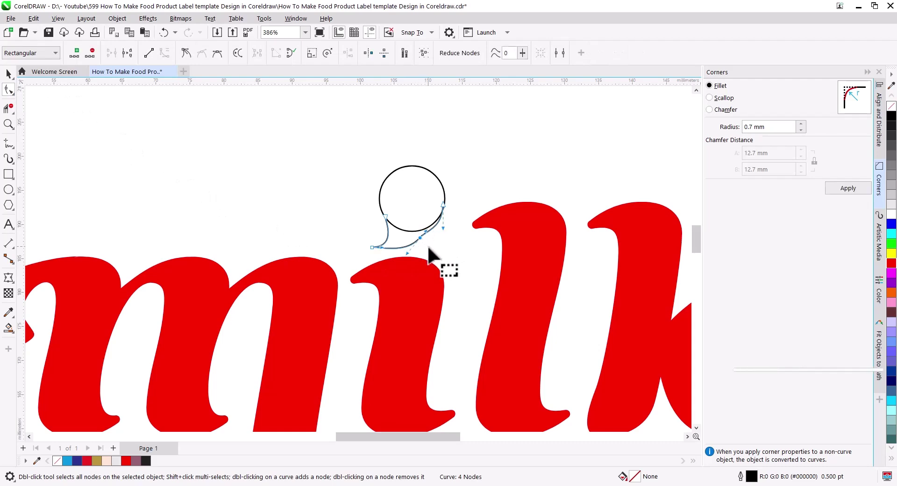
pyautogui.press('Delete')
pyautogui.scroll(1, 381, 257)
pyautogui.moveTo(346, 223); pyautogui.dragTo(412, 264)
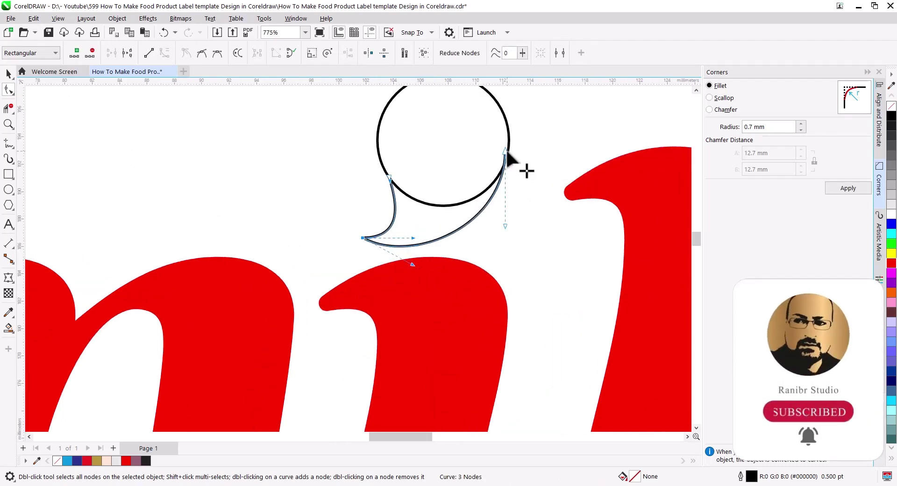
pyautogui.moveTo(505, 151); pyautogui.dragTo(509, 145)
pyautogui.moveTo(508, 219); pyautogui.dragTo(502, 220)
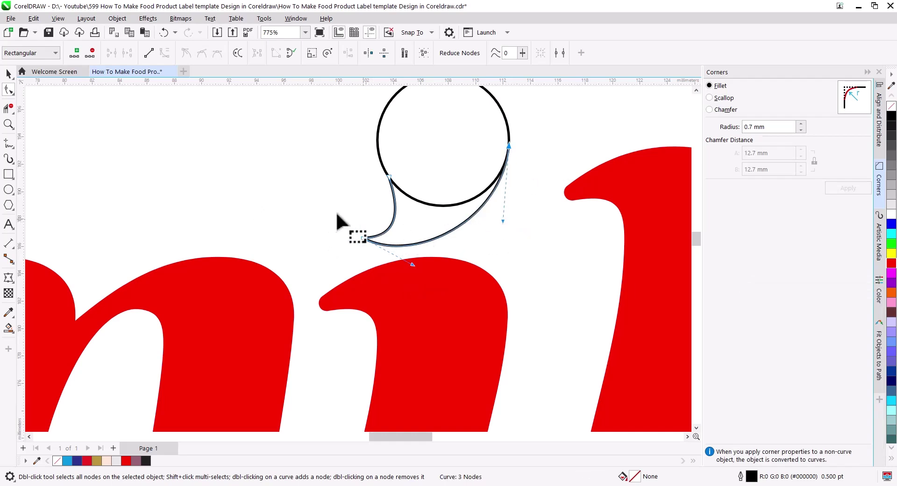
# Fill the area between the tail curve and the circle with Smart Fill and weld the filled shape to the circle
pyautogui.click(8, 327)
pyautogui.click(411, 224)
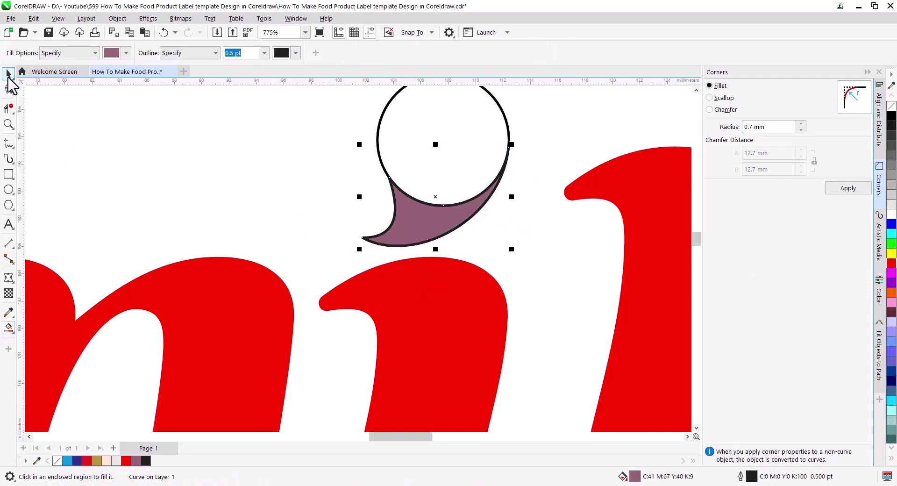
pyautogui.click(9, 74)
pyautogui.keyDown('shift'); pyautogui.click(454, 145); pyautogui.keyUp('shift')
pyautogui.click(321, 52)
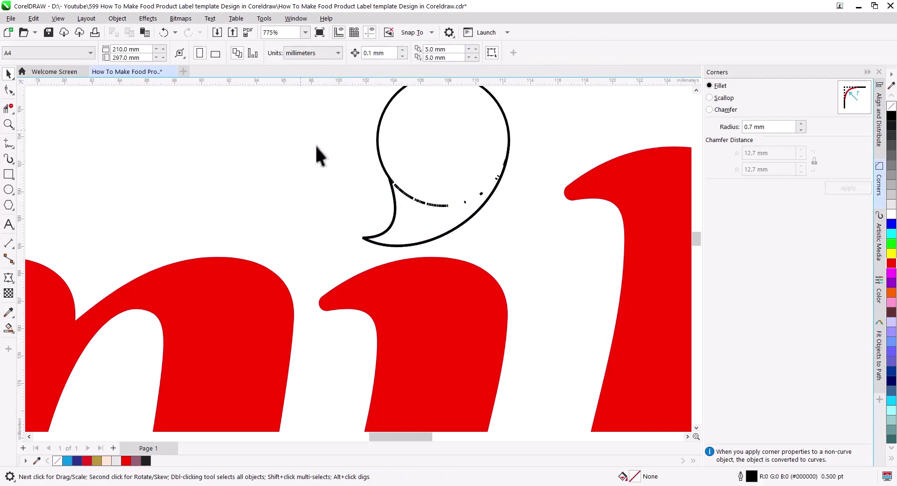
# Break the welded dot shape apart and delete the stray fragments left inside it
pyautogui.rightClick(407, 145)
pyautogui.click(441, 115)
pyautogui.moveTo(274, 141); pyautogui.dragTo(558, 244)
pyautogui.press('Delete')
pyautogui.click(439, 243)
pyautogui.click(186, 177)
pyautogui.click(9, 91)
pyautogui.click(392, 189)
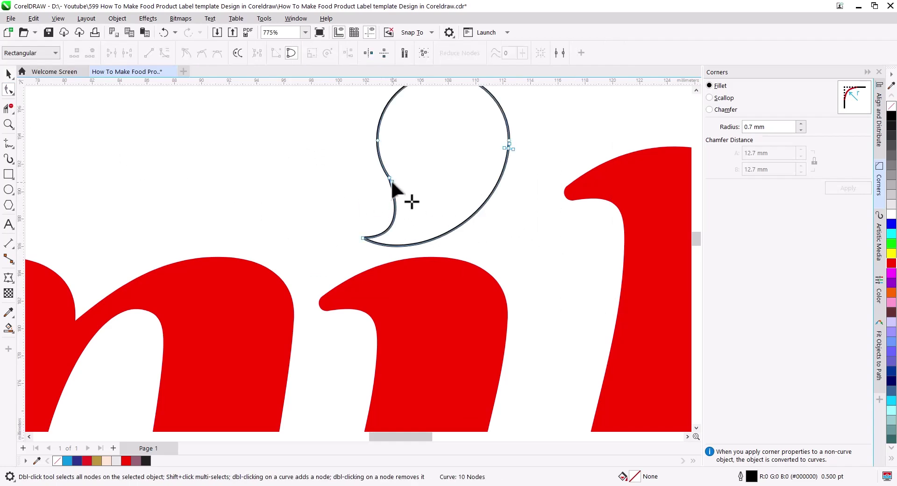
pyautogui.moveTo(391, 179); pyautogui.dragTo(396, 182)
pyautogui.hotkey('ctrl', 'z')
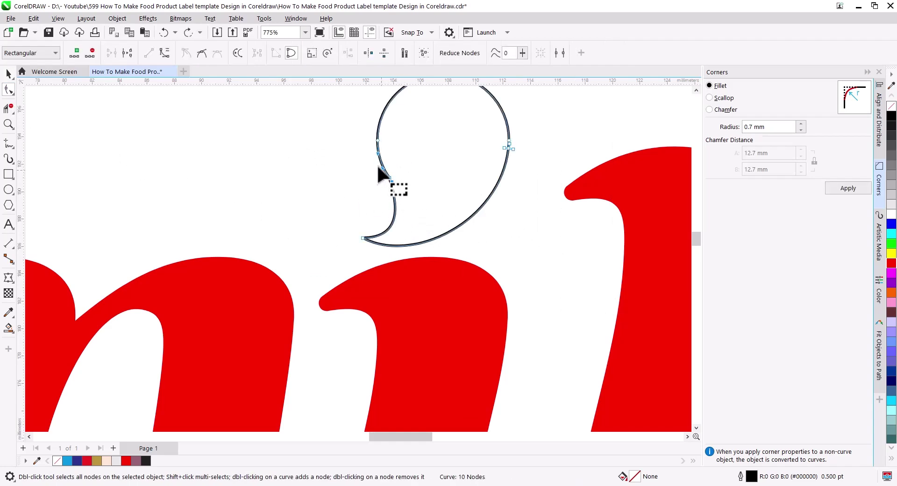
# Delete the surplus node where the dot's left side meets its tail and adjust the adjoining handle to smooth the transition
pyautogui.scroll(5, 385, 177)
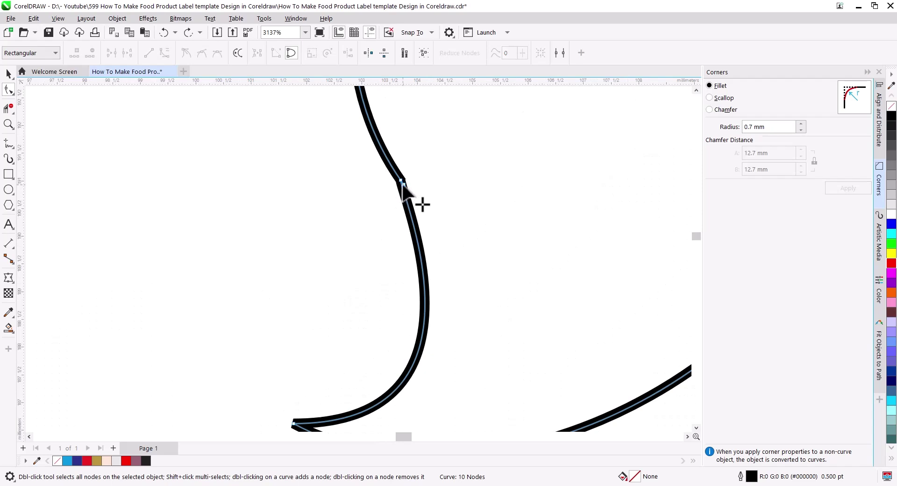
pyautogui.moveTo(402, 184); pyautogui.dragTo(421, 218)
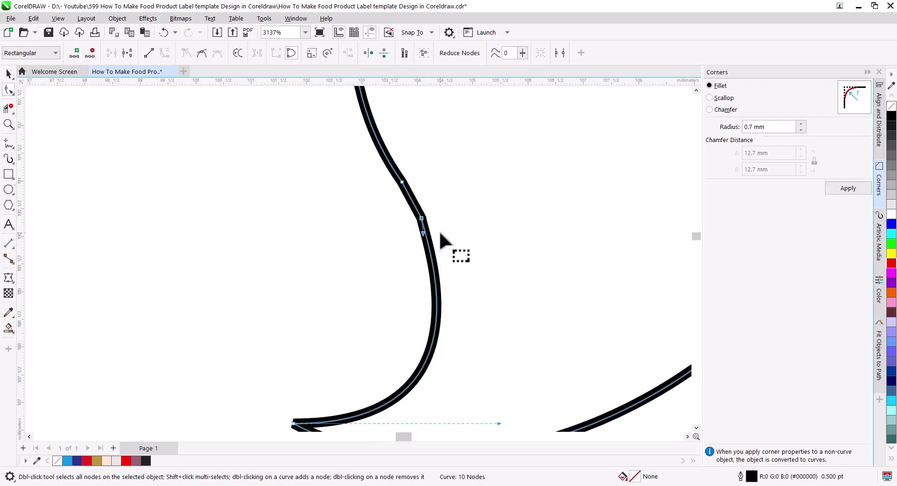
pyautogui.press('Delete')
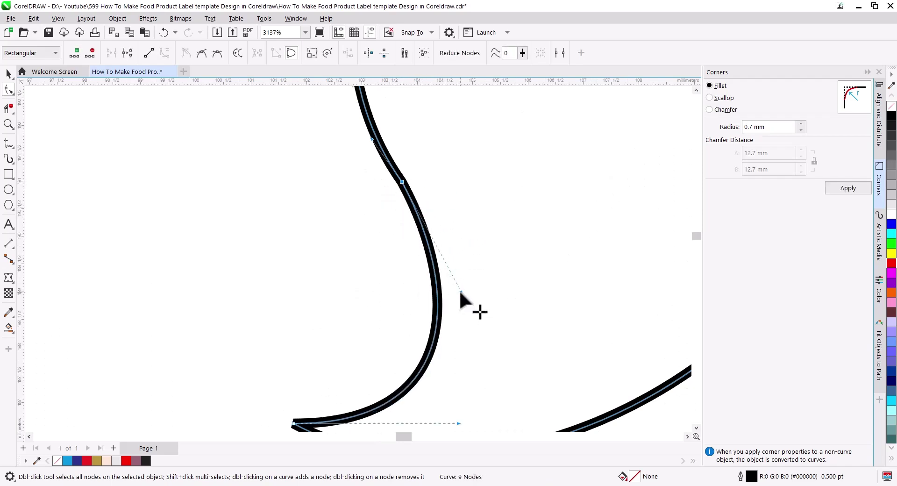
pyautogui.moveTo(460, 292); pyautogui.dragTo(474, 285)
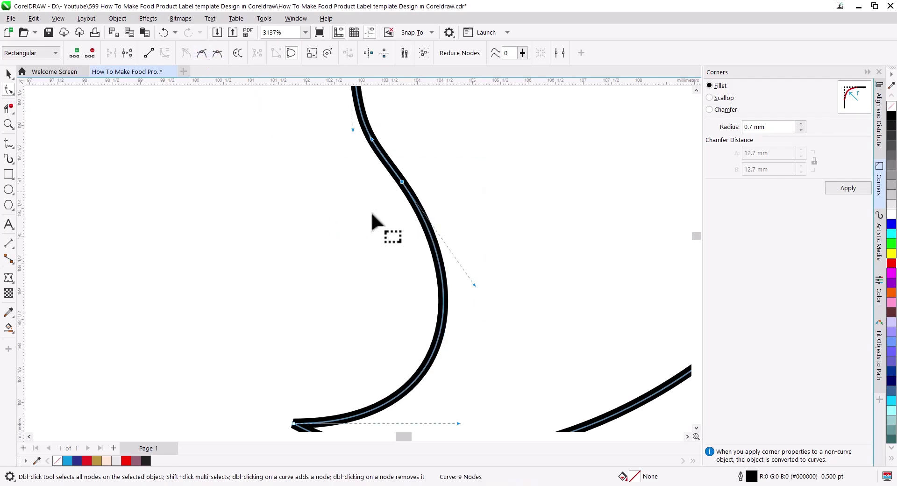
pyautogui.scroll(-4, 419, 240)
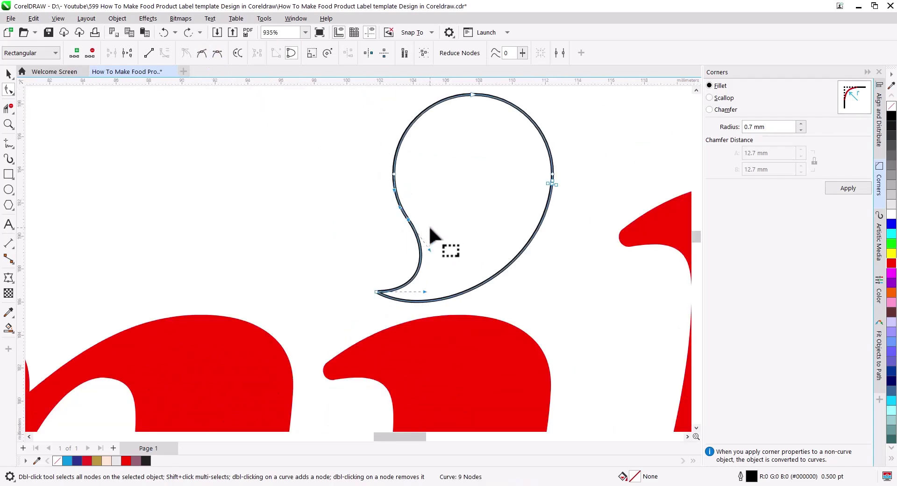
# Fine-tune the curve handles around the dot's left neck to smooth its transition into the tail
pyautogui.scroll(2, 421, 240)
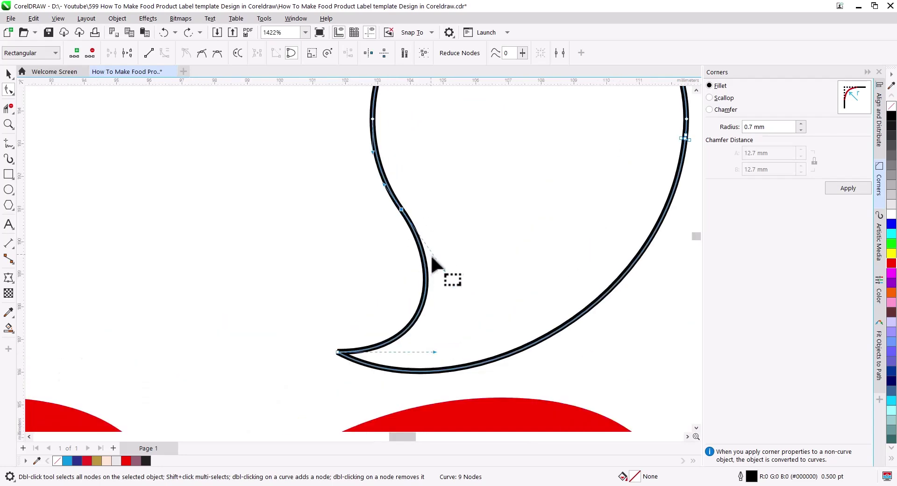
pyautogui.moveTo(443, 270); pyautogui.dragTo(441, 270)
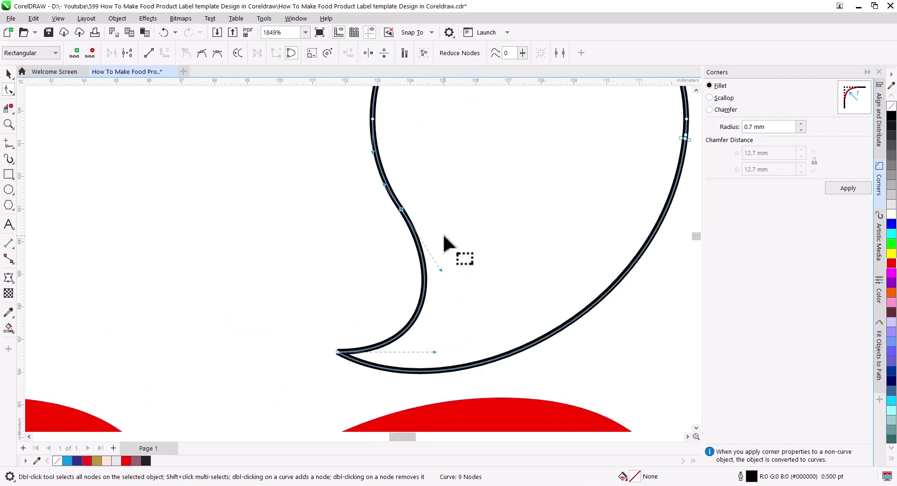
pyautogui.moveTo(384, 185); pyautogui.dragTo(387, 189)
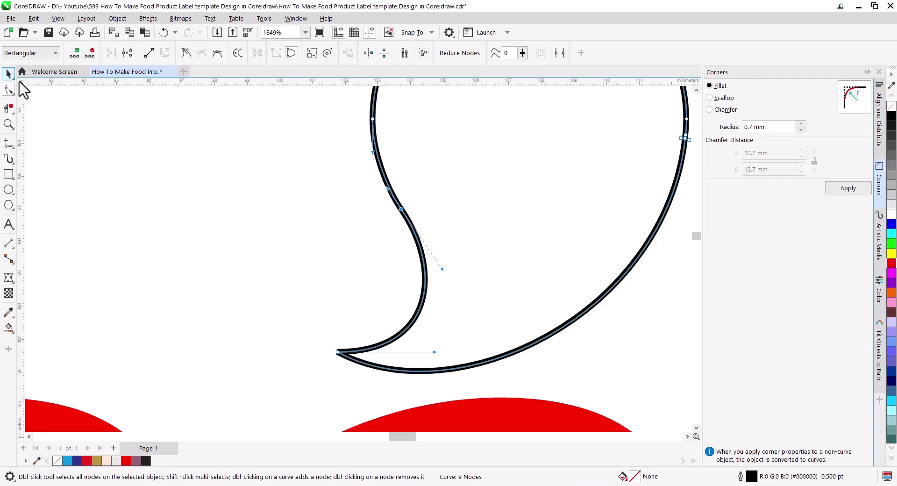
pyautogui.click(8, 74)
pyautogui.click(383, 265)
# Lower the comma-shaped dot slightly, nudge it left above the i stem, and weld the two shapes together
pyautogui.scroll(-8, 397, 270)
pyautogui.moveTo(446, 296); pyautogui.dragTo(464, 278)
pyautogui.click(461, 242)
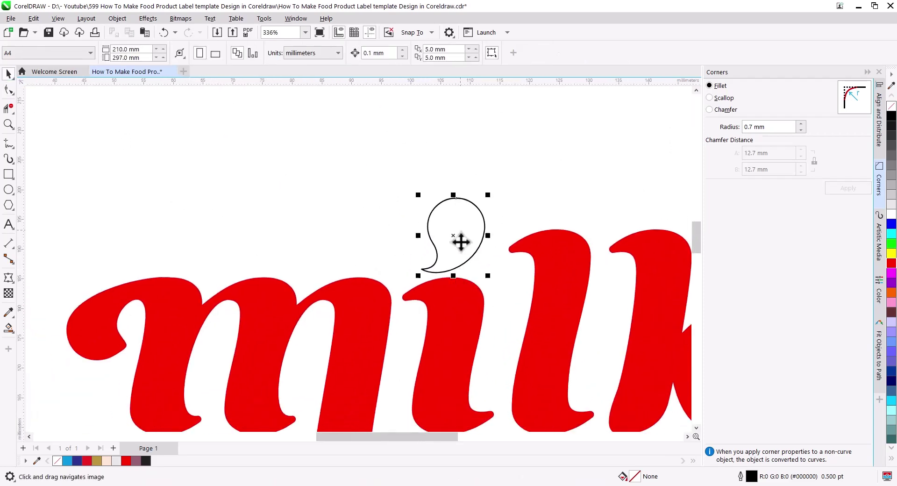
pyautogui.moveTo(455, 196); pyautogui.dragTo(455, 204)
pyautogui.moveTo(468, 246); pyautogui.dragTo(465, 245)
pyautogui.keyDown('shift'); pyautogui.click(459, 294); pyautogui.keyUp('shift')
pyautogui.click(321, 53)
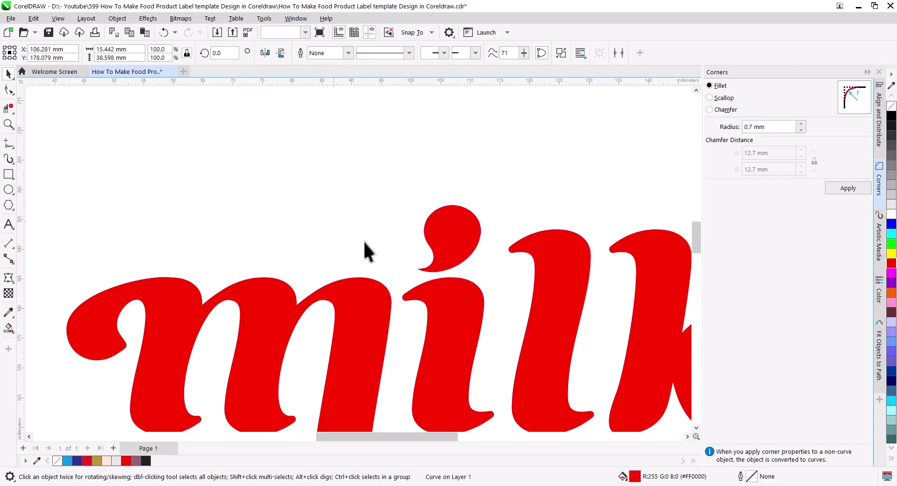
# Select all four letter shapes of the word "milk" and combine them into one curve
pyautogui.scroll(-5, 364, 250)
pyautogui.click(419, 268)
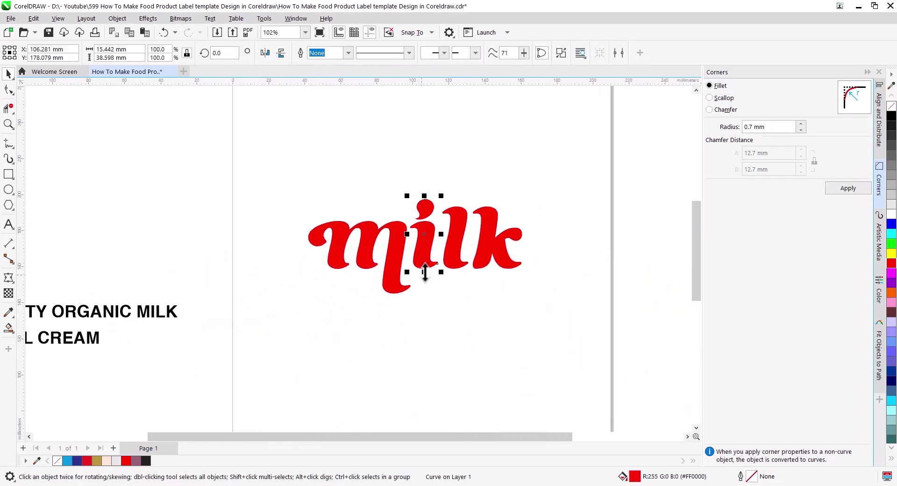
pyautogui.click(420, 269)
pyautogui.click(573, 328)
pyautogui.moveTo(573, 328); pyautogui.dragTo(253, 168)
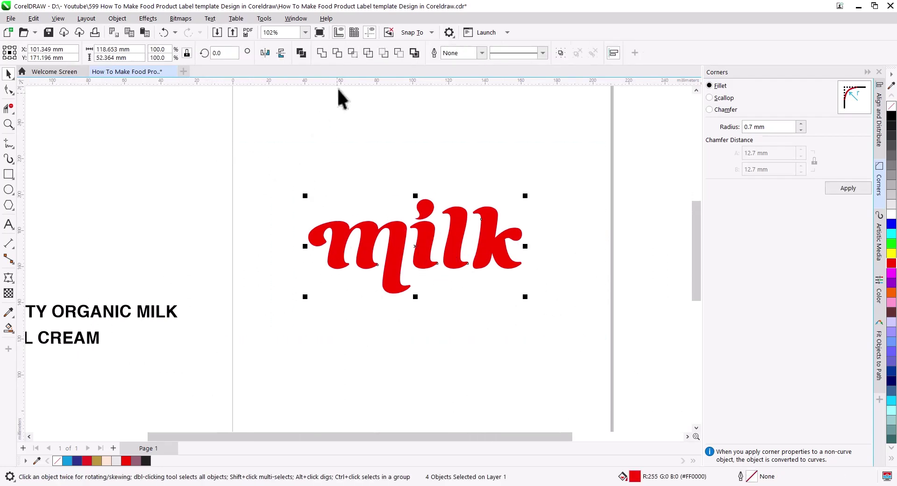
pyautogui.click(301, 53)
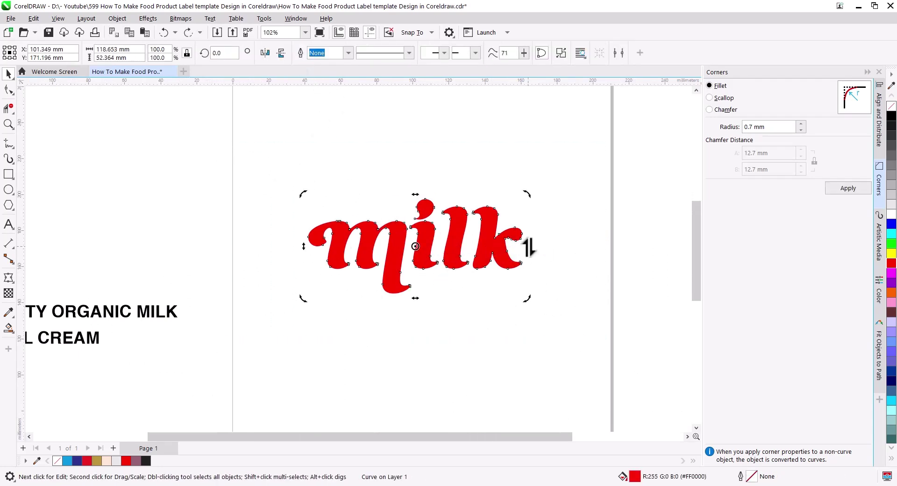
# Skew the combined "milk" lettering vertically by about 12 degrees so that it slopes upward to the right
pyautogui.moveTo(528, 248); pyautogui.dragTo(527, 220)
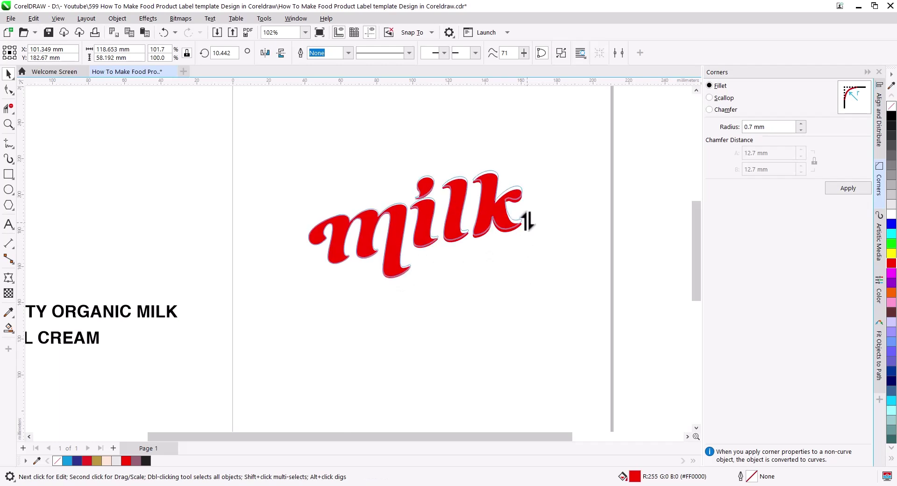
pyautogui.click(348, 282)
pyautogui.click(339, 257)
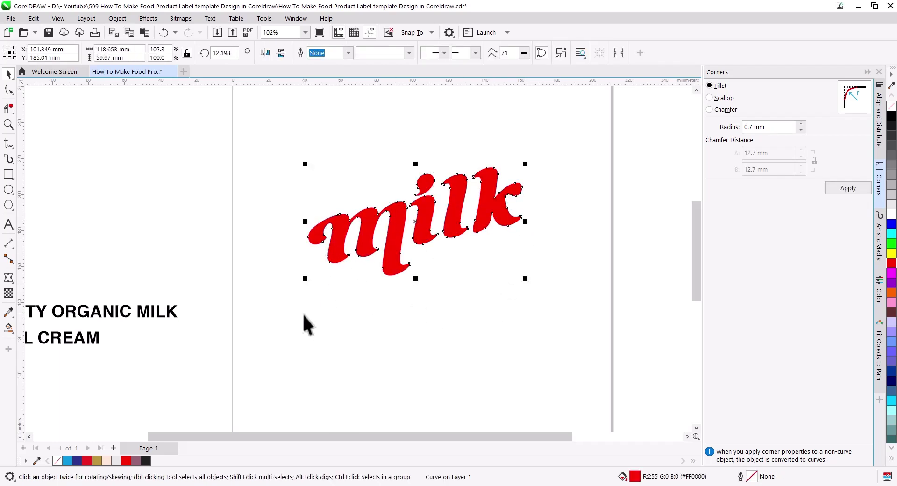
# Draw a circle about 92 mm in diameter over the lettering and centre the lettering and circle horizontally and vertically
pyautogui.click(9, 189)
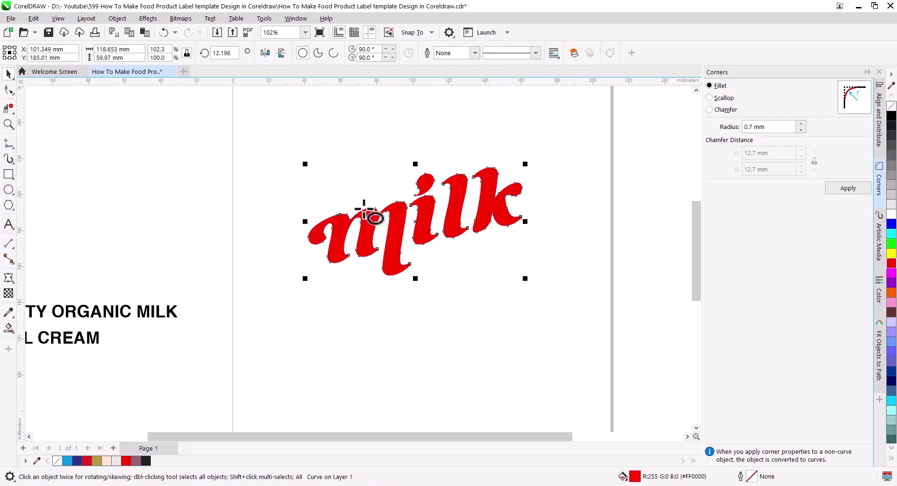
pyautogui.moveTo(356, 146); pyautogui.dragTo(523, 309)
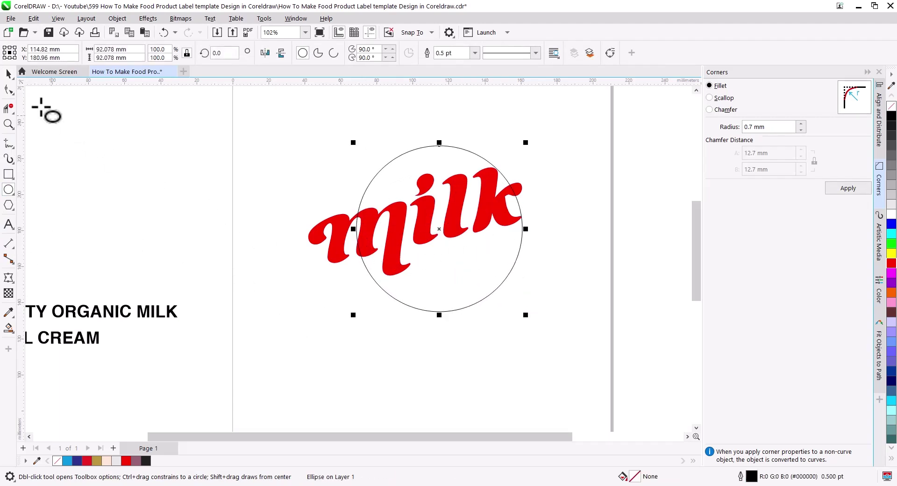
pyautogui.click(10, 75)
pyautogui.keyDown('shift'); pyautogui.click(330, 257); pyautogui.keyUp('shift')
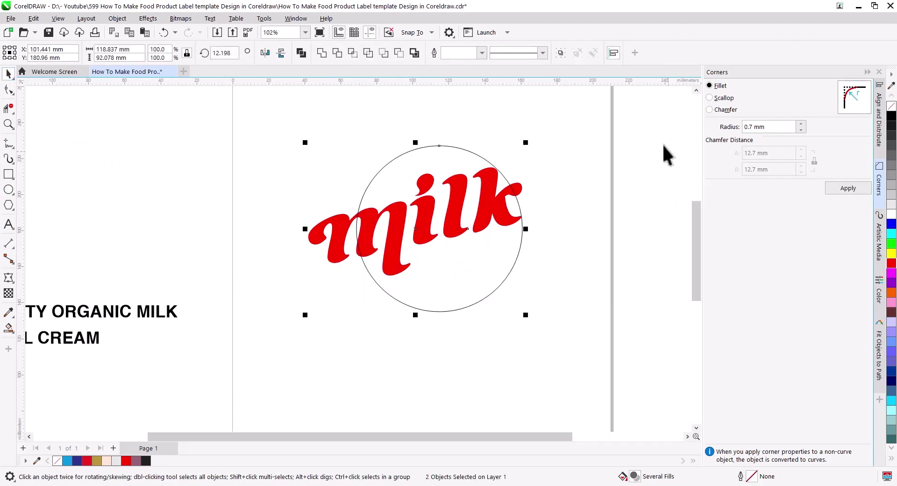
pyautogui.click(878, 120)
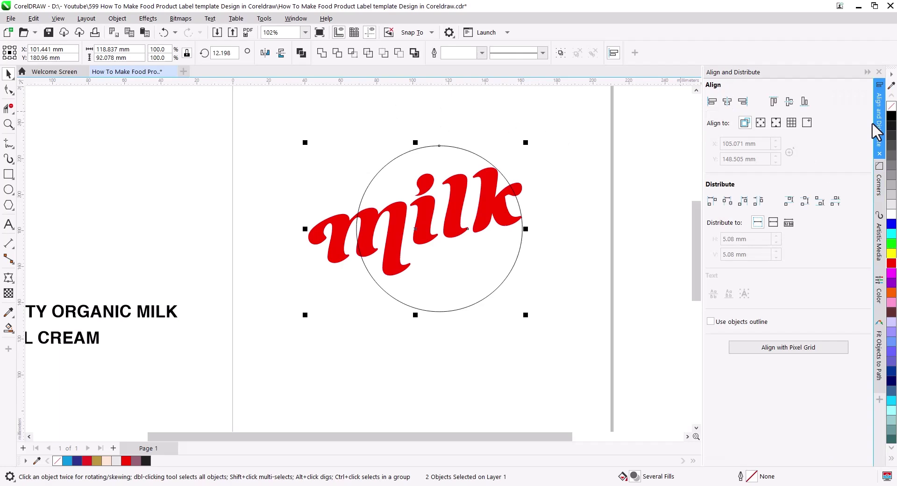
pyautogui.click(726, 101)
pyautogui.click(788, 101)
pyautogui.click(601, 212)
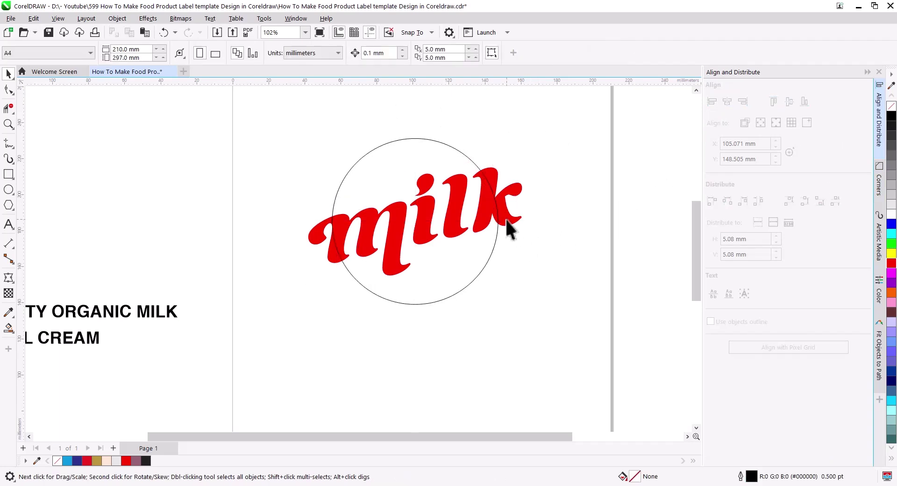
# Shrink the circle to about 86 mm around its centre and send it to the back of the layer
pyautogui.click(474, 269)
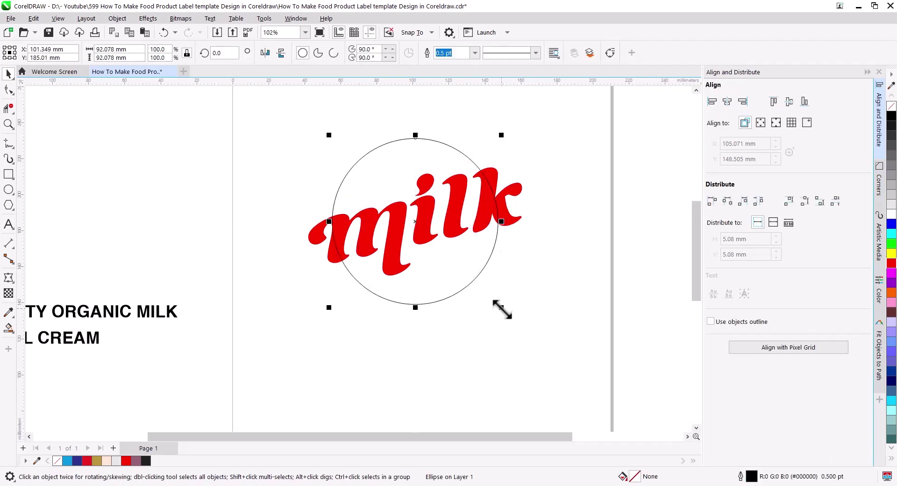
pyautogui.moveTo(502, 309); pyautogui.dragTo(492, 302)
pyautogui.scroll(2, 465, 322)
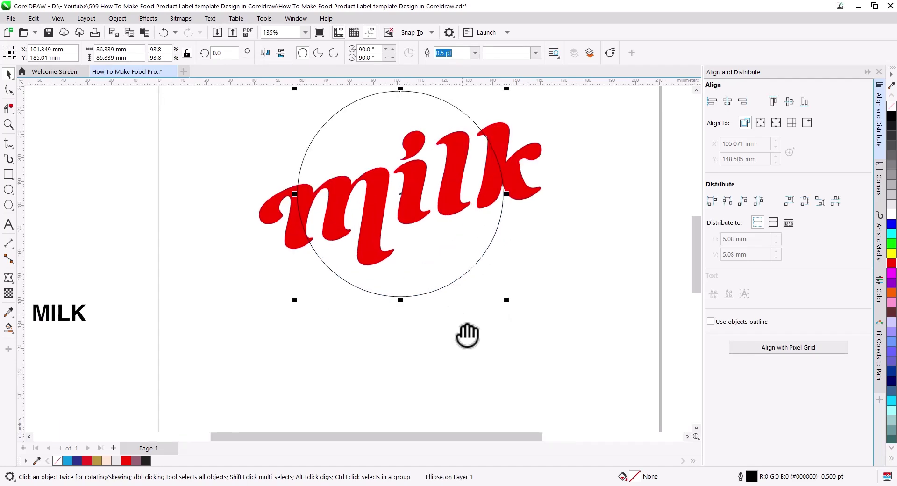
pyautogui.scroll(1, 467, 335)
pyautogui.rightClick(460, 306)
pyautogui.moveTo(561, 77)
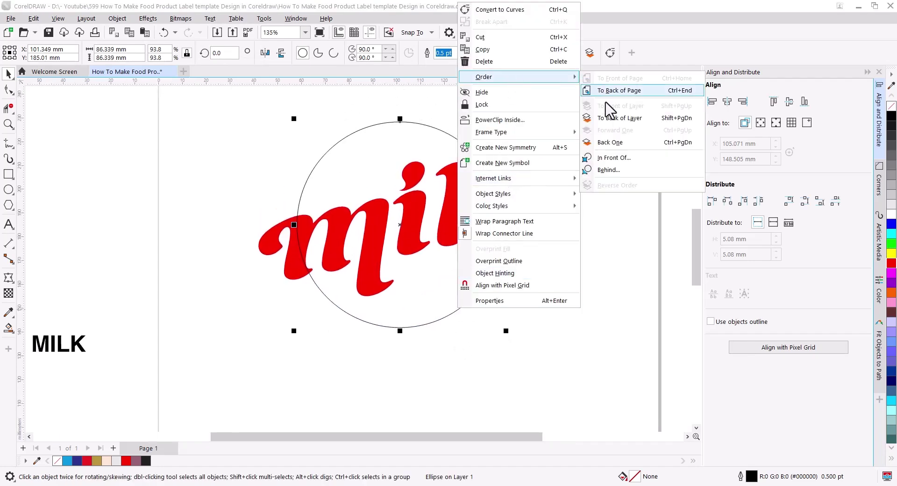
pyautogui.click(615, 119)
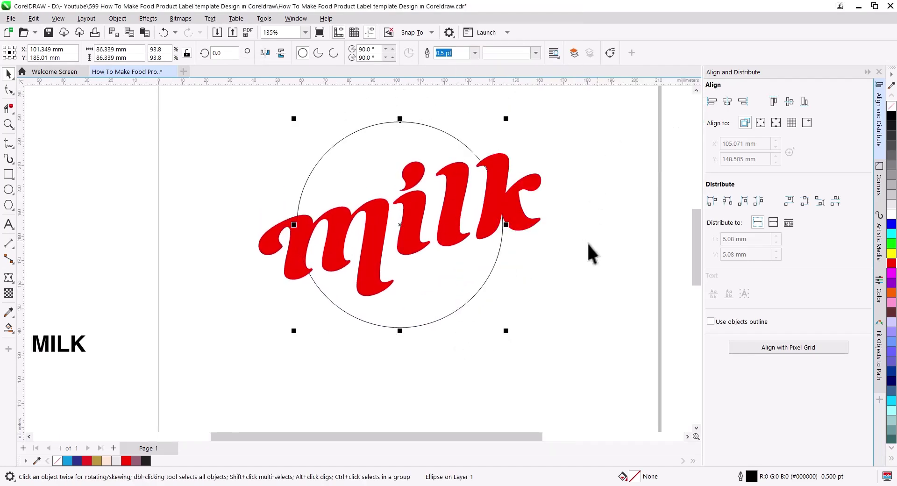
# Fill the circle with dark blue (#2D3290) and apply an elliptical fountain fill to it
pyautogui.click(77, 461)
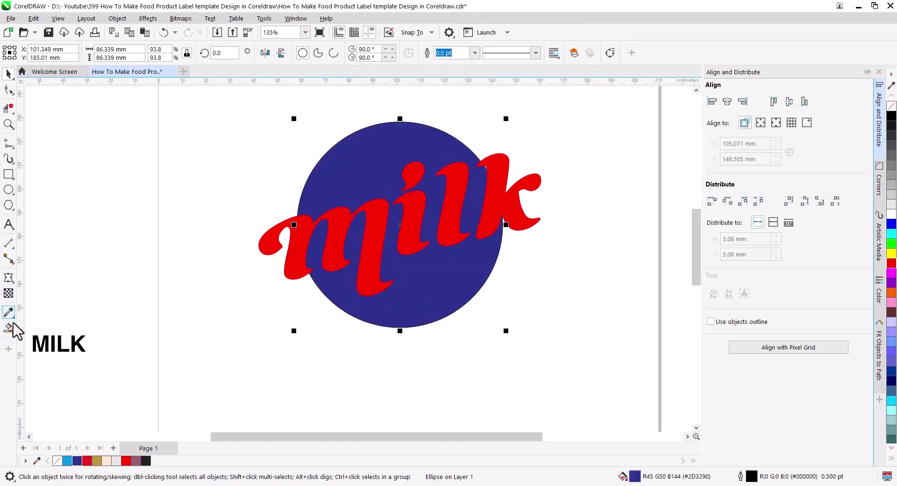
pyautogui.click(13, 330)
pyautogui.click(47, 327)
pyautogui.moveTo(388, 230); pyautogui.dragTo(419, 267)
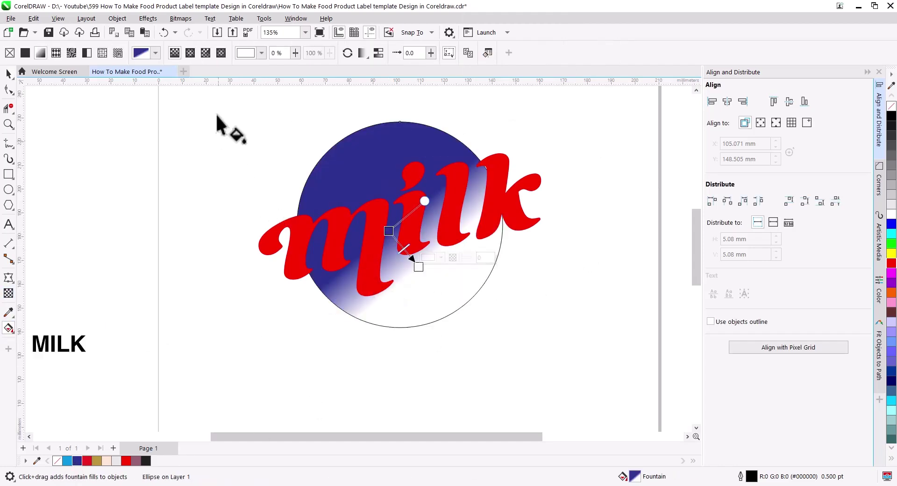
pyautogui.click(190, 53)
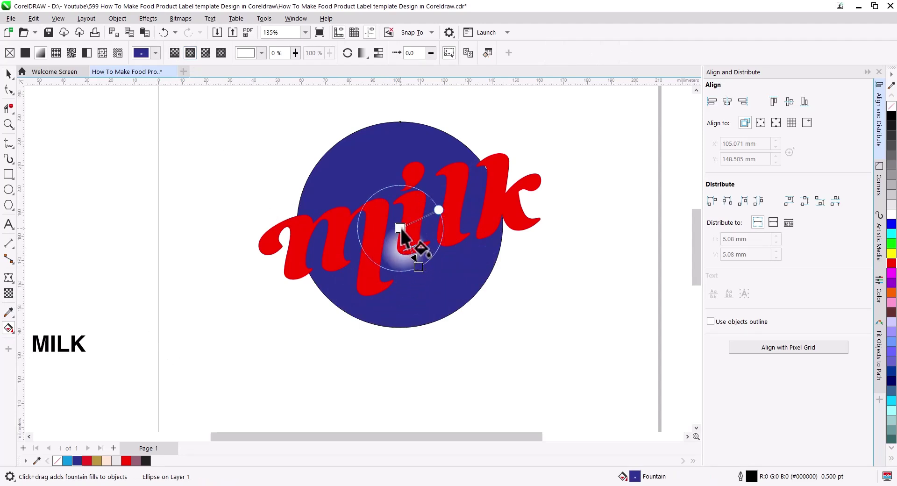
# Set the gradient to light blue at the circle's centre and dark blue outside, stretch it to the edge, and shift its midpoint outward
pyautogui.moveTo(418, 267); pyautogui.dragTo(453, 302)
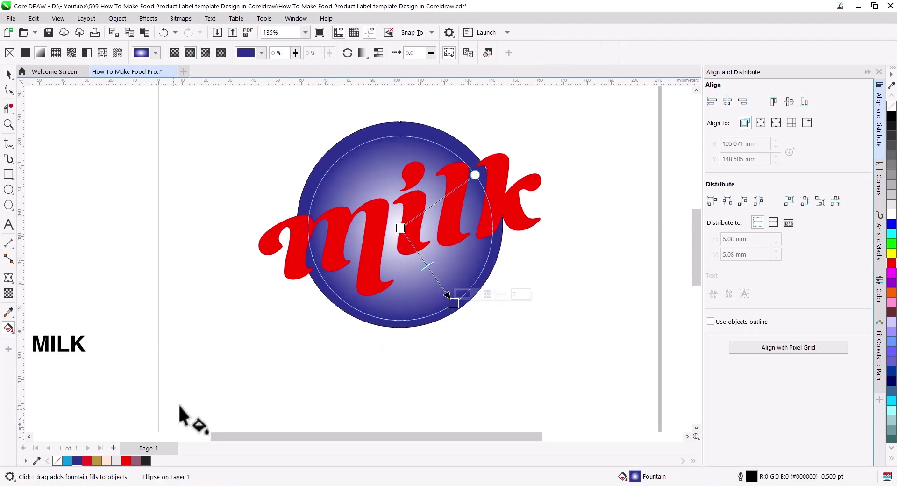
pyautogui.moveTo(399, 229); pyautogui.dragTo(400, 228)
pyautogui.moveTo(454, 303); pyautogui.dragTo(460, 312)
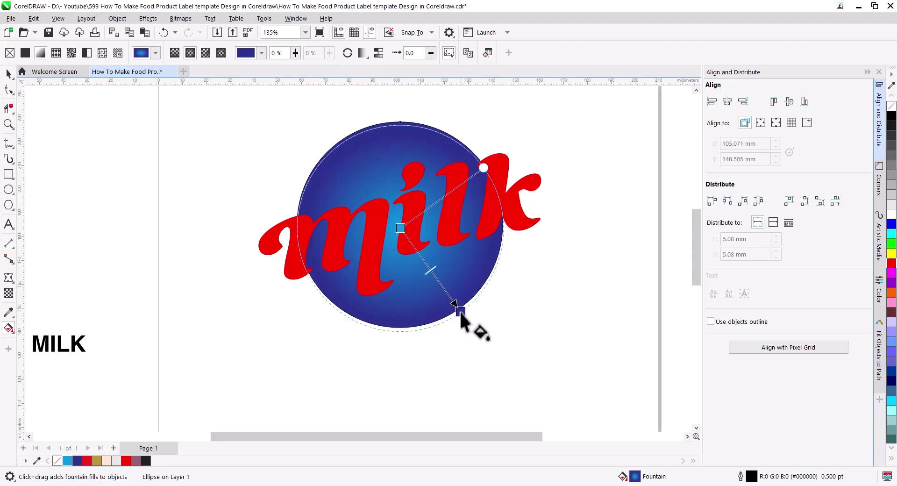
pyautogui.click(400, 224)
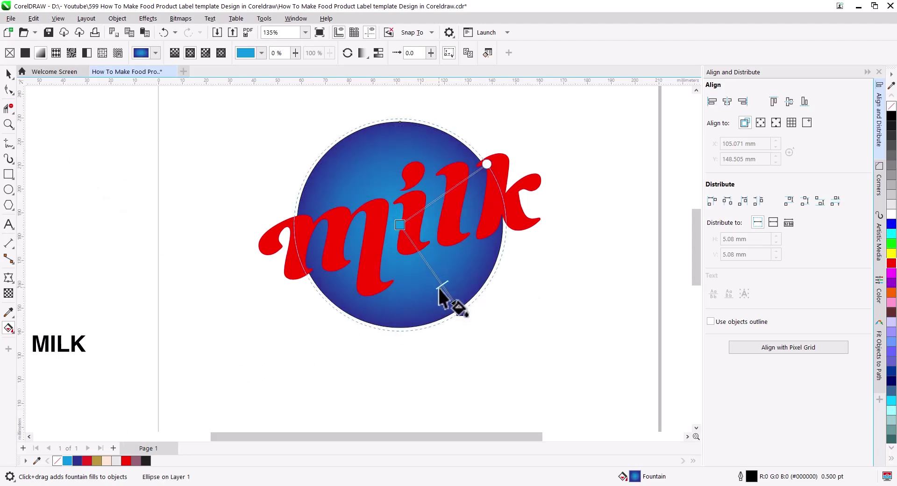
pyautogui.click(8, 74)
pyautogui.click(279, 280)
# Duplicate the "milk" lettering about 1.8 mm right and 0.5 mm down, and fill the copy with dark blue (#2D3290)
pyautogui.click(304, 245)
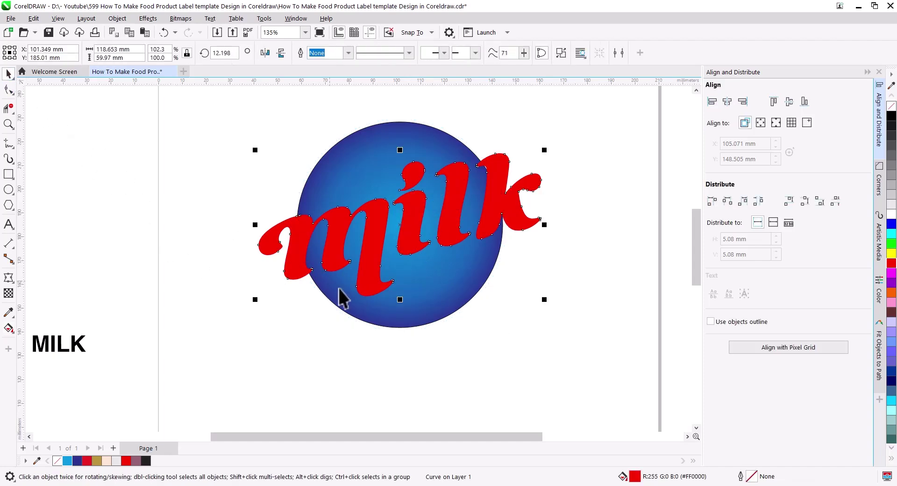
pyautogui.scroll(5, 339, 287)
pyautogui.moveTo(304, 339); pyautogui.dragTo(306, 339)
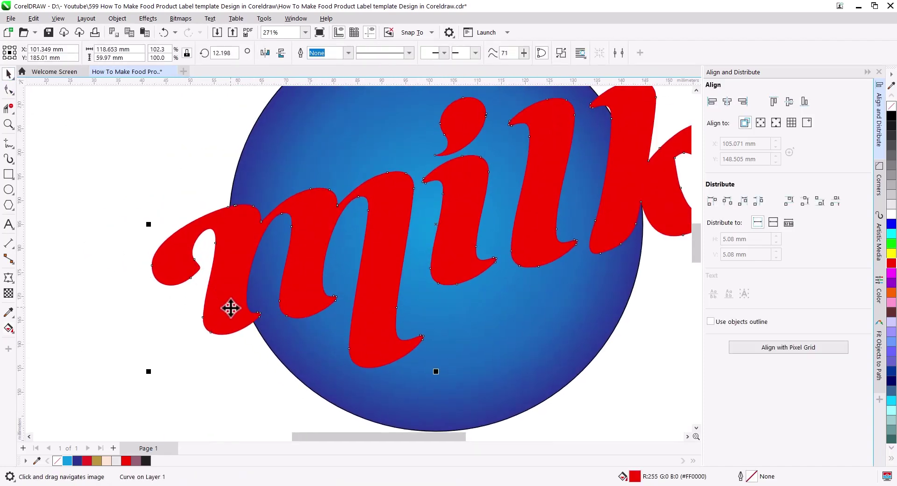
pyautogui.moveTo(230, 308); pyautogui.dragTo(239, 310)
pyautogui.click(260, 329)
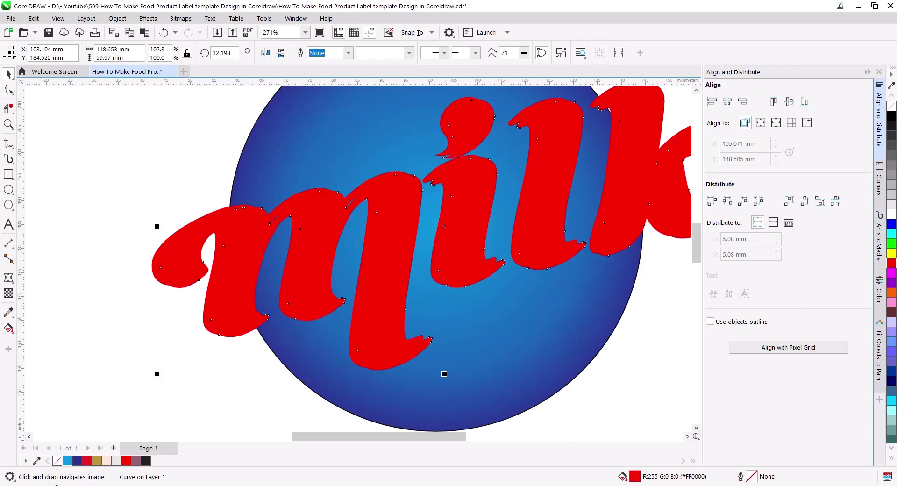
pyautogui.click(78, 460)
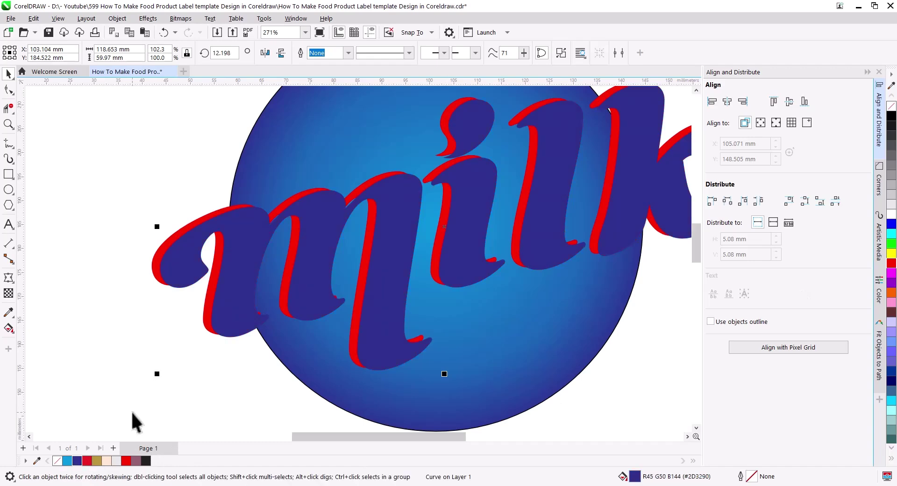
# Send the dark blue lettering copy to the back of the page, and place the gradient circle behind it
pyautogui.rightClick(238, 317)
pyautogui.moveTo(285, 89)
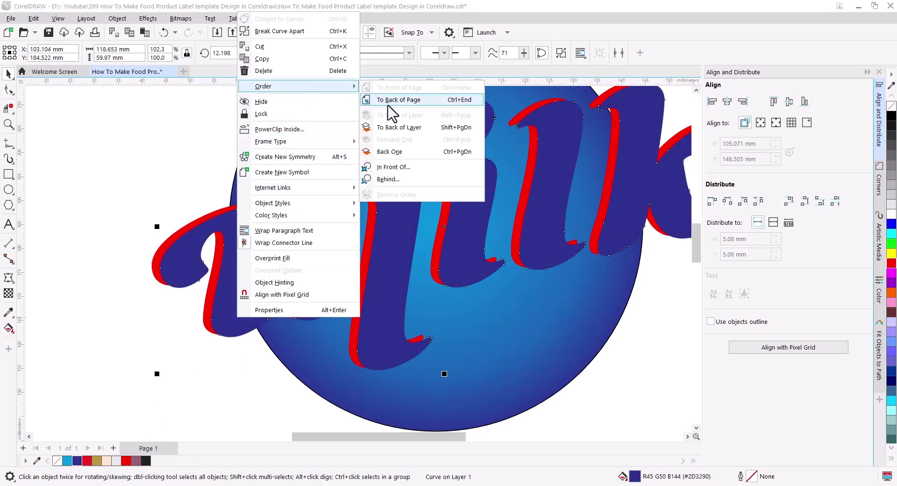
pyautogui.click(388, 103)
pyautogui.click(111, 183)
pyautogui.click(295, 353)
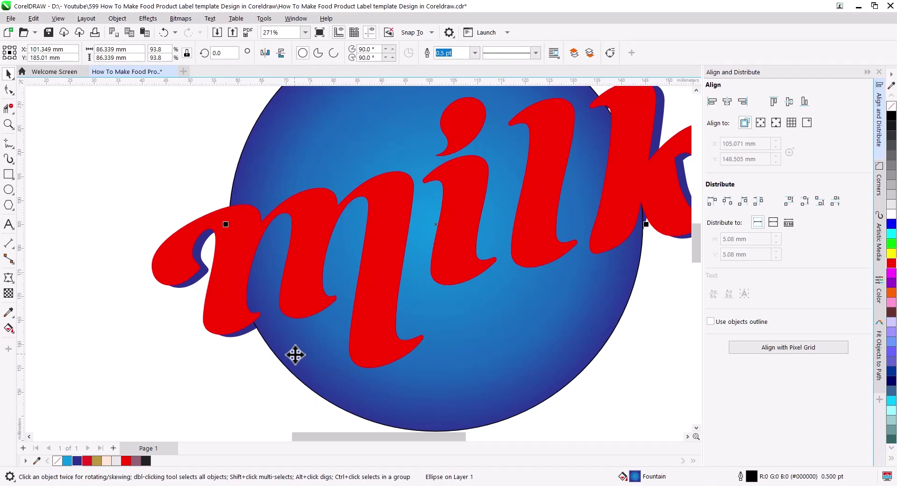
pyautogui.hotkey('shift', 'pagedown')
pyautogui.press('Escape')
# Duplicate the dark blue lettering about 0.6 mm right and 0.1 mm down, and fill the copy with light blue (#0998DE)
pyautogui.click(249, 328)
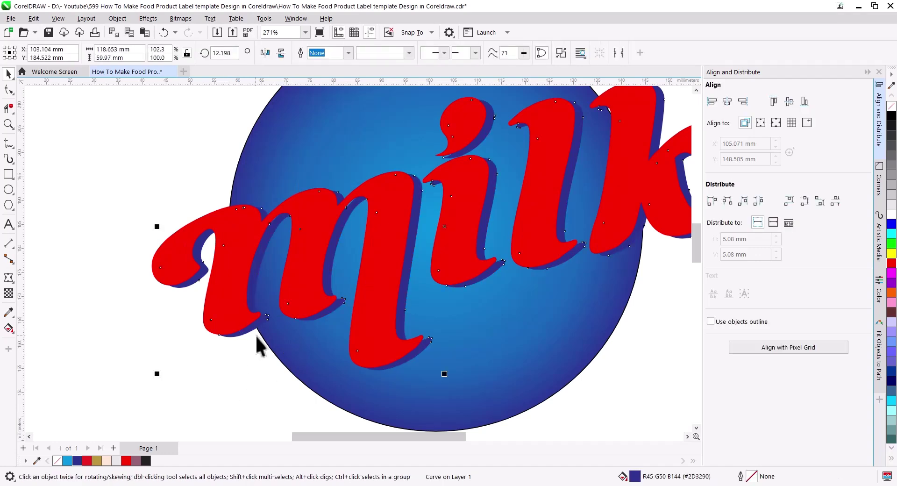
pyautogui.scroll(3, 256, 335)
pyautogui.moveTo(249, 327); pyautogui.dragTo(254, 325)
pyautogui.click(275, 346)
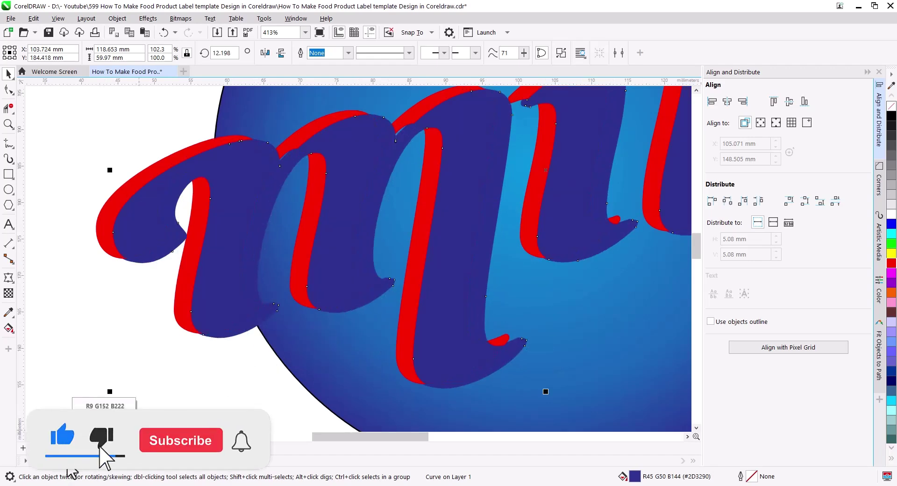
pyautogui.click(66, 462)
# Send the light blue lettering copy to the back of the layer, and place the gradient circle behind it
pyautogui.hotkey('shift', 'pagedown')
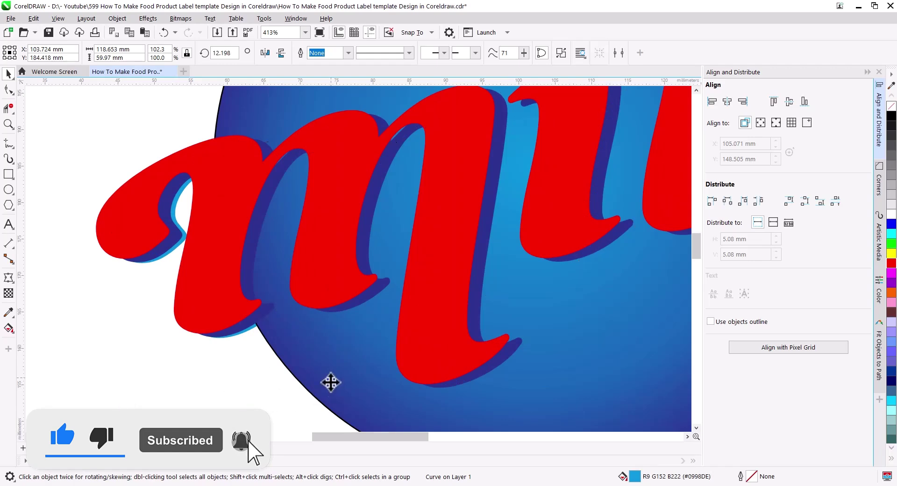
pyautogui.click(331, 383)
pyautogui.hotkey('shift', 'pagedown')
pyautogui.click(216, 403)
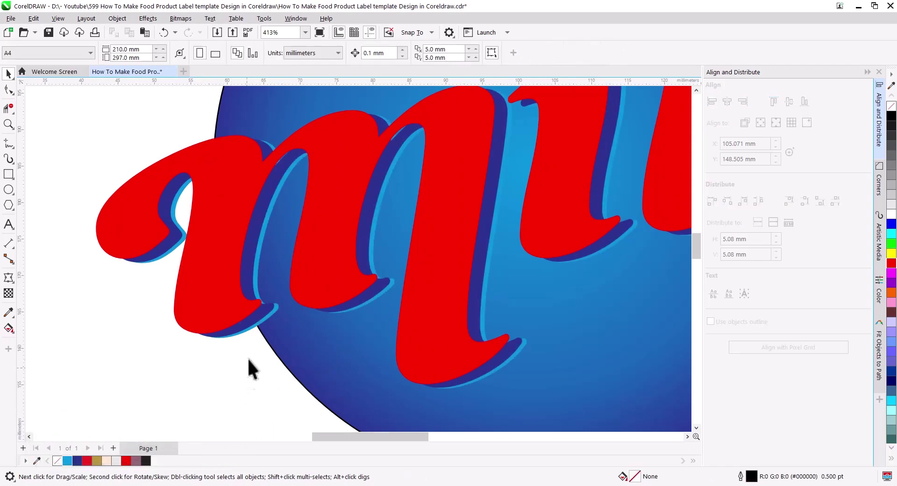
# Add a one-step outside contour with a 6.0 mm offset to the red "milk" lettering
pyautogui.click(209, 300)
pyautogui.scroll(-3, 226, 373)
pyautogui.moveTo(272, 375); pyautogui.dragTo(268, 366)
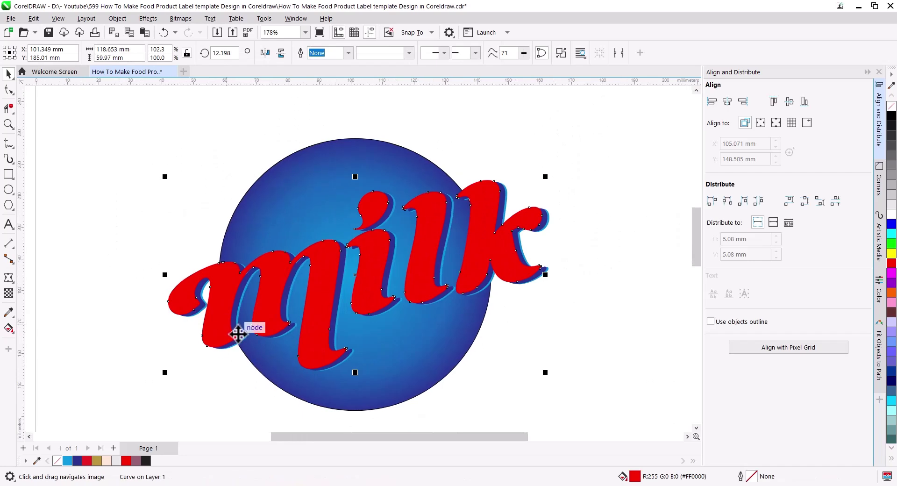
pyautogui.click(9, 279)
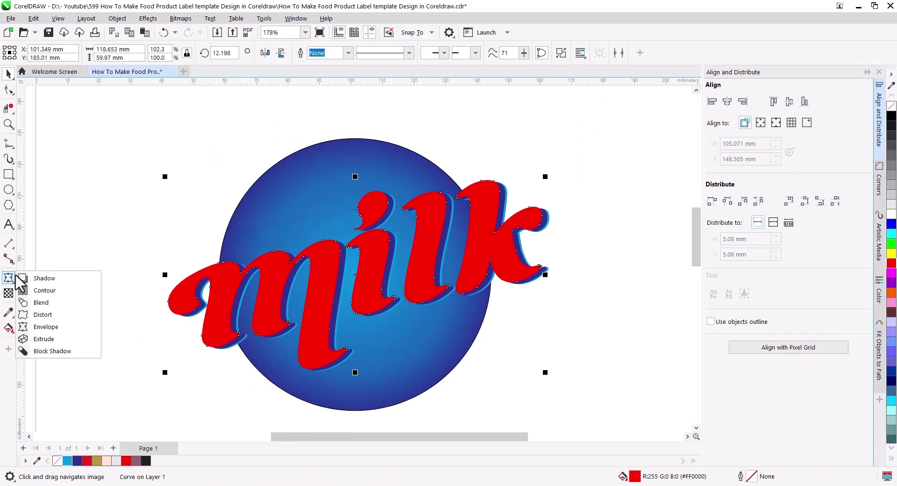
pyautogui.click(46, 293)
pyautogui.click(286, 53)
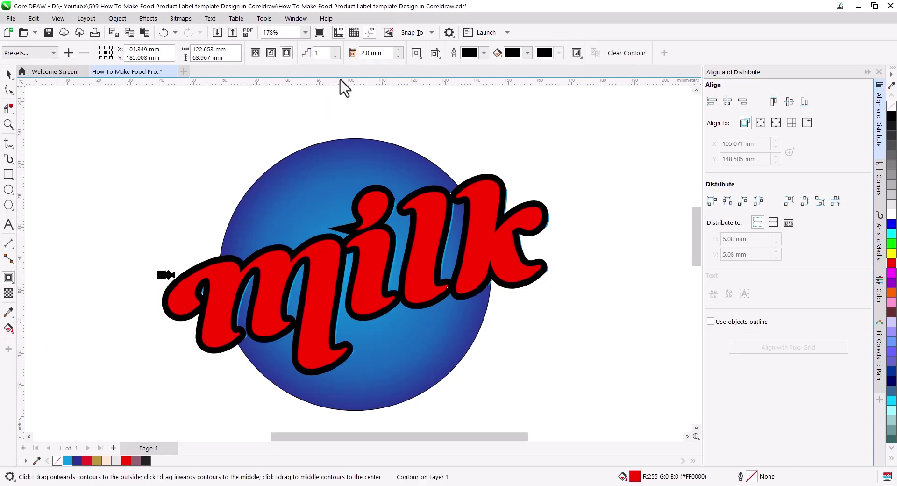
pyautogui.click(399, 51)
pyautogui.click(400, 50)
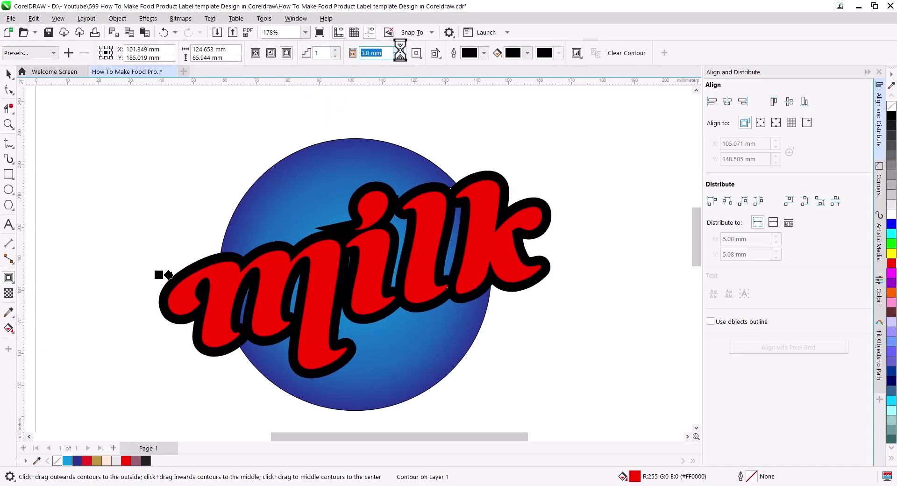
pyautogui.click(400, 50)
pyautogui.click(400, 51)
pyautogui.click(399, 50)
pyautogui.click(400, 50)
pyautogui.click(400, 55)
pyautogui.click(399, 50)
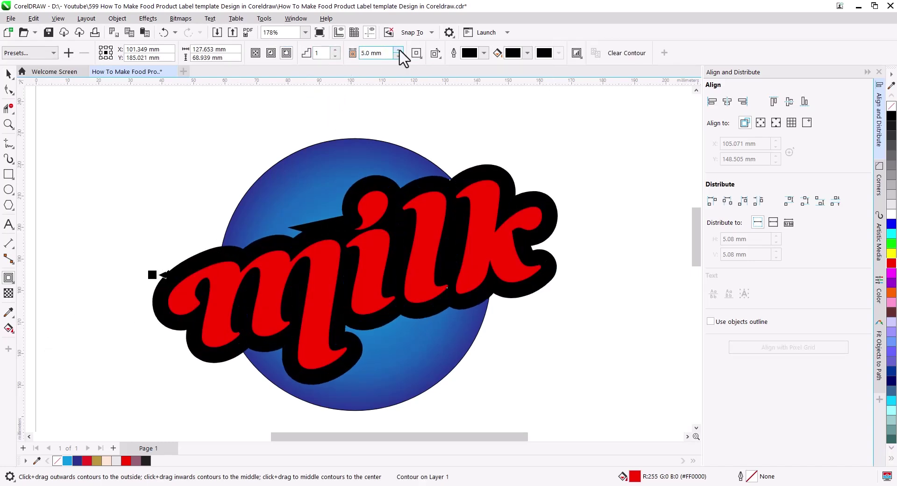
pyautogui.click(399, 51)
pyautogui.click(399, 50)
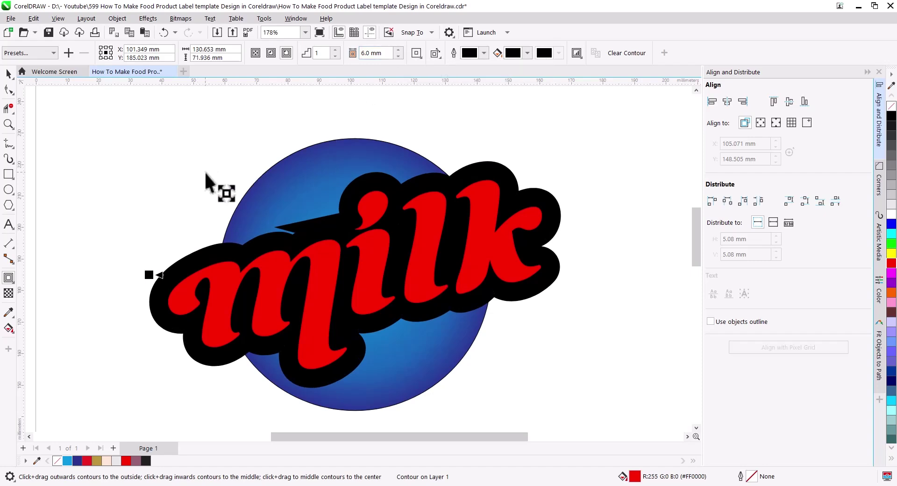
# Break the black contour apart from the red "milk" lettering
pyautogui.click(8, 74)
pyautogui.rightClick(506, 172)
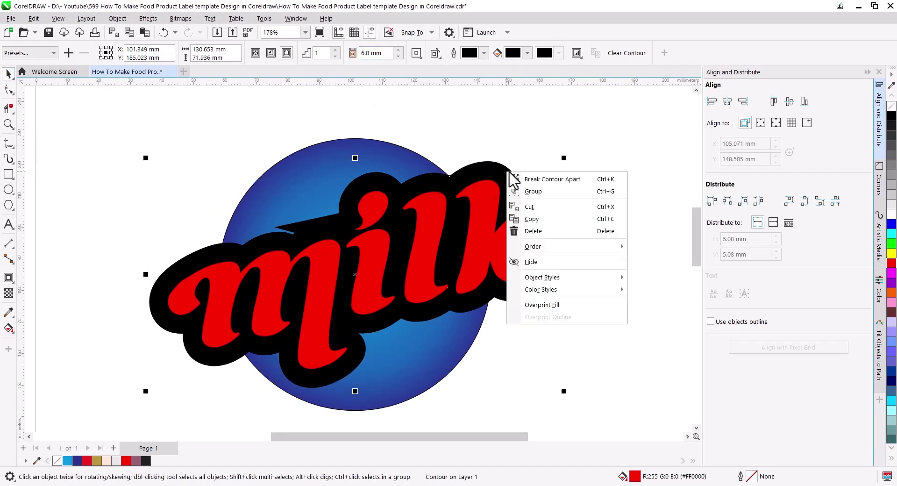
pyautogui.click(559, 179)
pyautogui.click(590, 212)
# Delete the stray nodes that form the spike on the black contour shape between the "m" and the "i"
pyautogui.click(298, 236)
pyautogui.scroll(4, 297, 238)
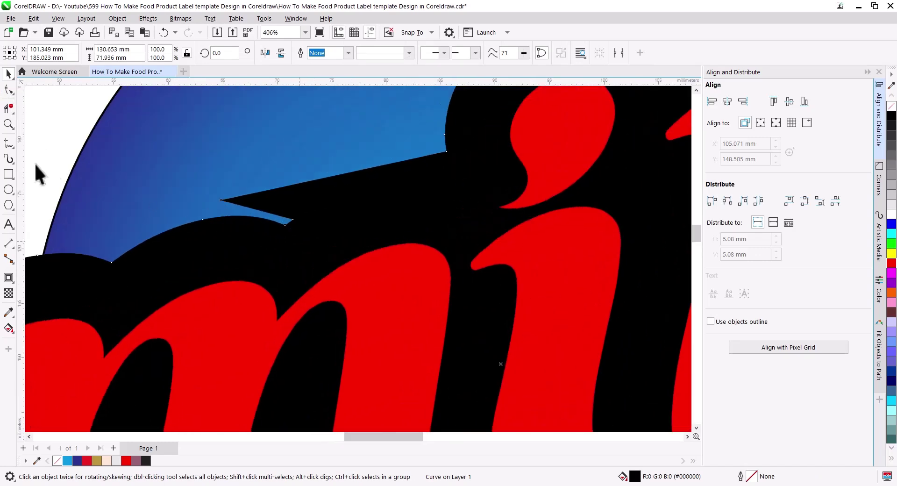
pyautogui.click(5, 90)
pyautogui.moveTo(238, 224); pyautogui.dragTo(210, 276)
pyautogui.moveTo(181, 233); pyautogui.dragTo(212, 262)
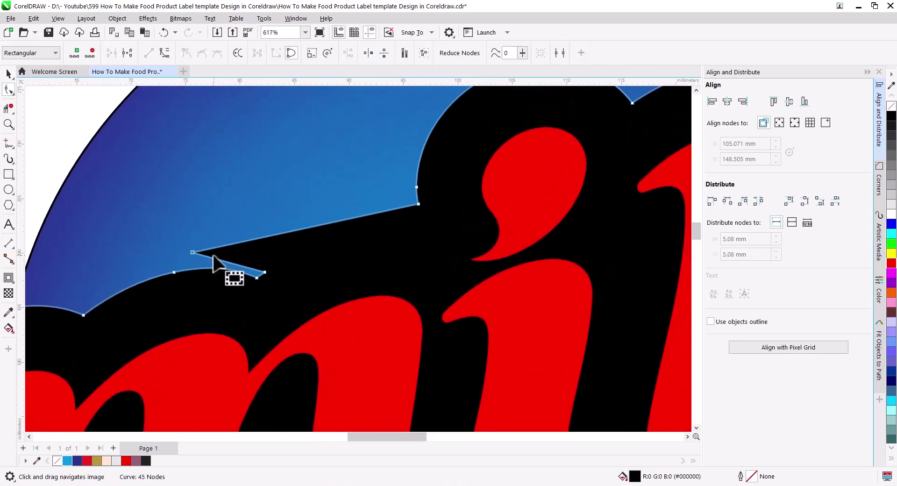
pyautogui.press('Delete')
pyautogui.moveTo(250, 241); pyautogui.dragTo(282, 291)
pyautogui.press('Delete')
# Bend the contour segment between the "m" and the dot of the "i" into a smooth outward arch
pyautogui.moveTo(398, 194); pyautogui.dragTo(440, 226)
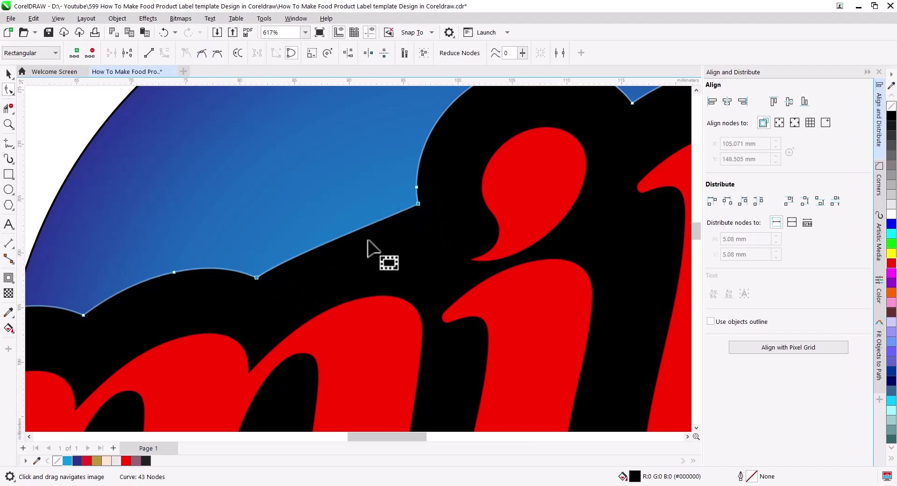
pyautogui.click(347, 235)
pyautogui.moveTo(243, 257); pyautogui.dragTo(296, 288)
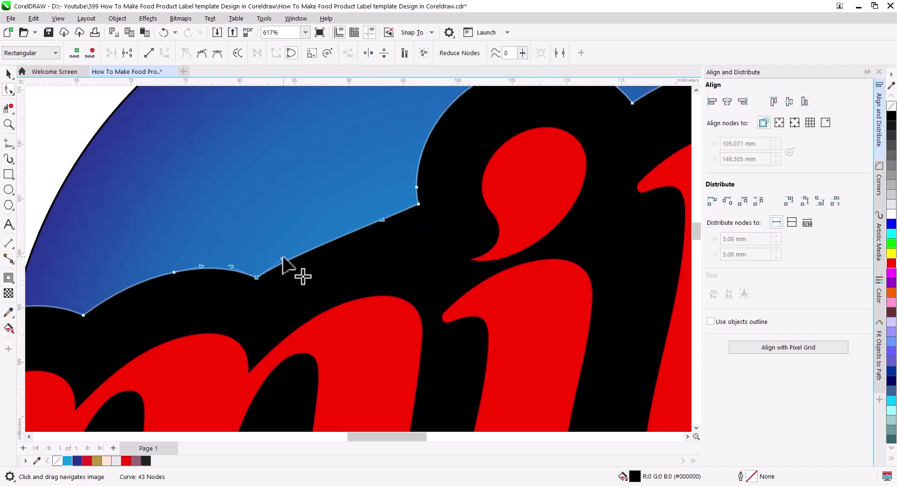
pyautogui.moveTo(283, 259); pyautogui.dragTo(281, 244)
pyautogui.moveTo(382, 218); pyautogui.dragTo(348, 208)
pyautogui.moveTo(282, 245); pyautogui.dragTo(274, 237)
pyautogui.scroll(-5, 350, 286)
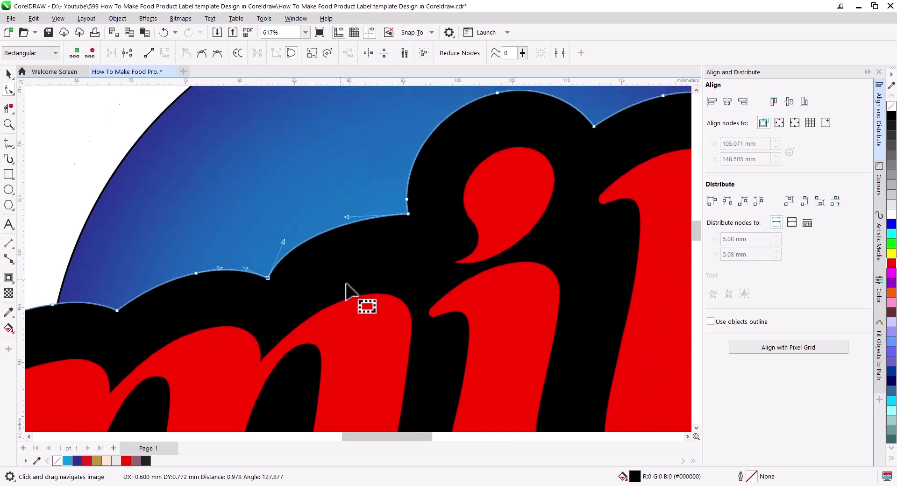
# Fill the contour shape around the lettering with dark blue
pyautogui.click(8, 73)
pyautogui.scroll(-1, 143, 222)
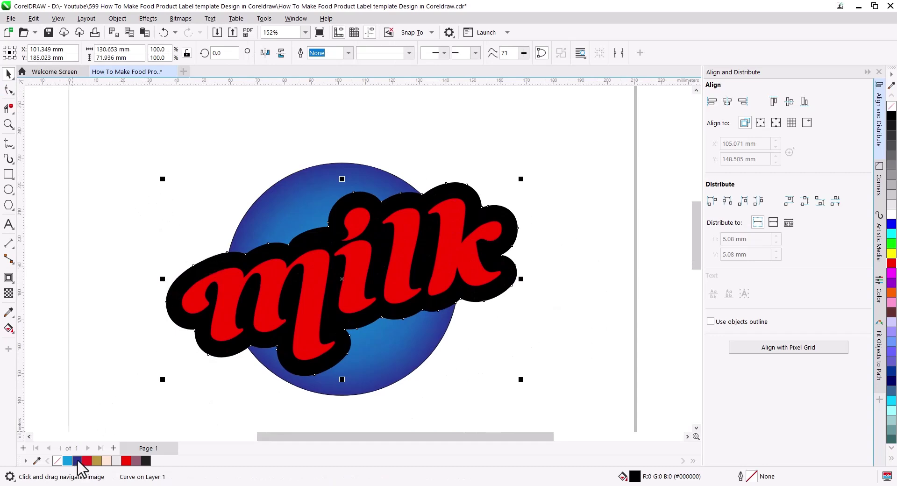
pyautogui.click(77, 460)
# Send the dark blue contour shape and the gradient circle together to the back of the page
pyautogui.keyDown('shift'); pyautogui.click(275, 196); pyautogui.keyUp('shift')
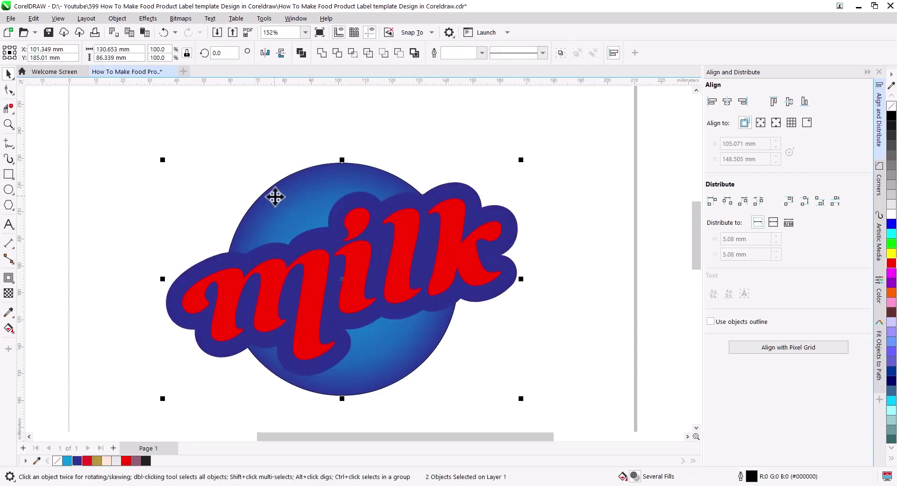
pyautogui.rightClick(275, 196)
pyautogui.moveTo(334, 283)
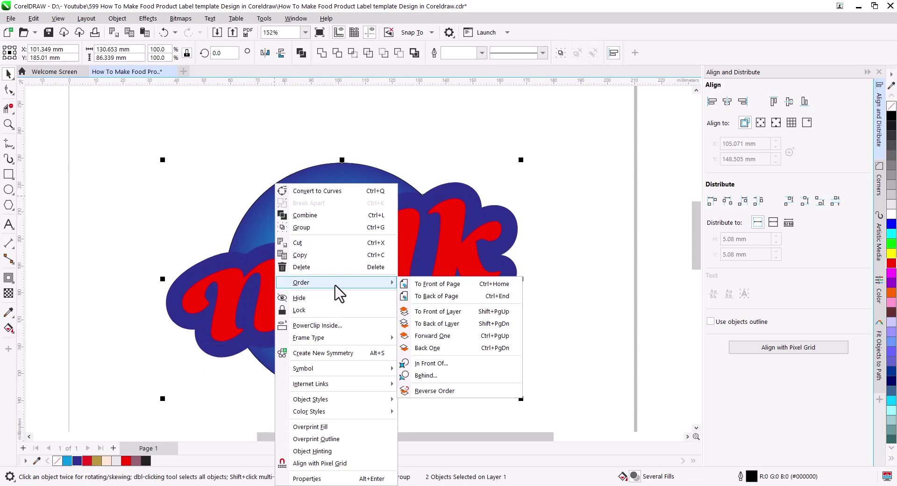
pyautogui.click(444, 296)
pyautogui.click(509, 344)
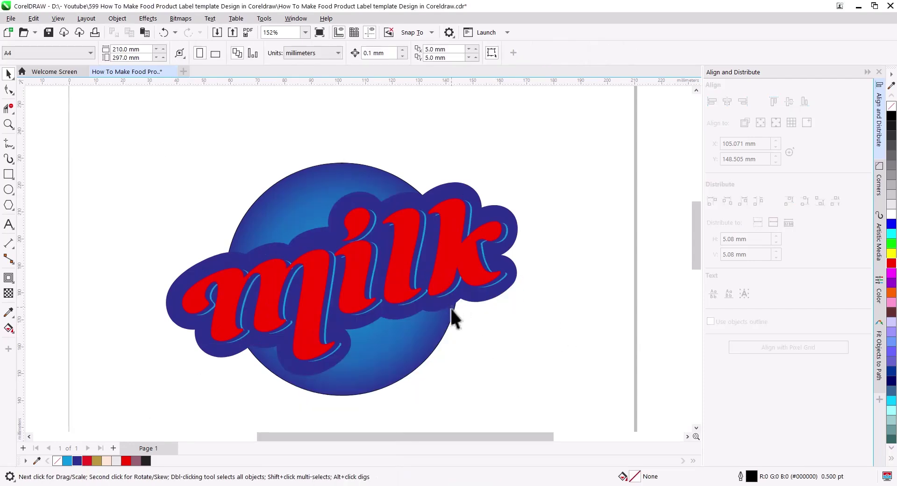
# Fill the red "milk" lettering with white
pyautogui.scroll(2, 424, 306)
pyautogui.click(328, 287)
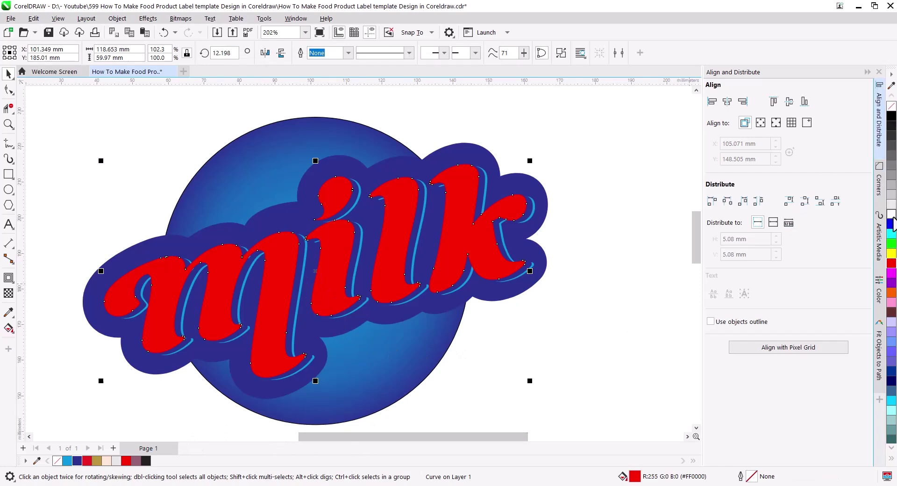
pyautogui.click(891, 215)
pyautogui.click(600, 321)
pyautogui.scroll(-2, 364, 309)
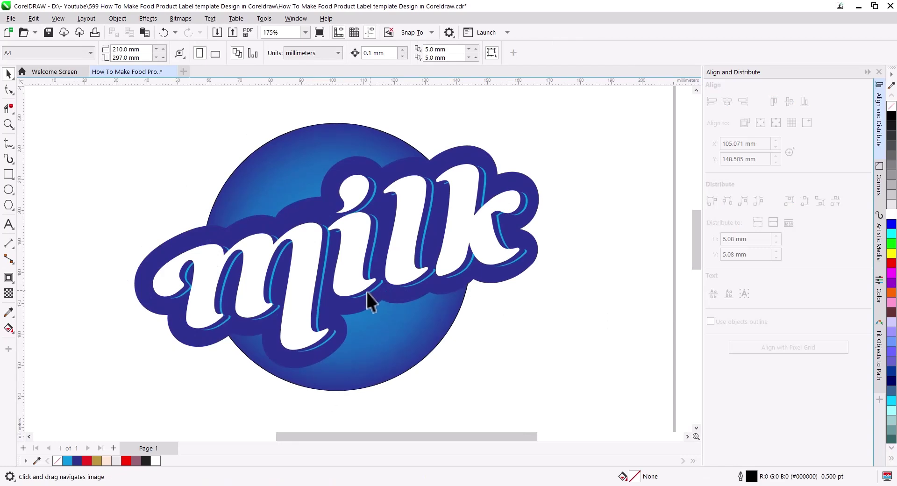
# Duplicate the white lettering about 0.4 mm right and 0.7 mm down, and give the copy a black outline
pyautogui.scroll(2, 190, 229)
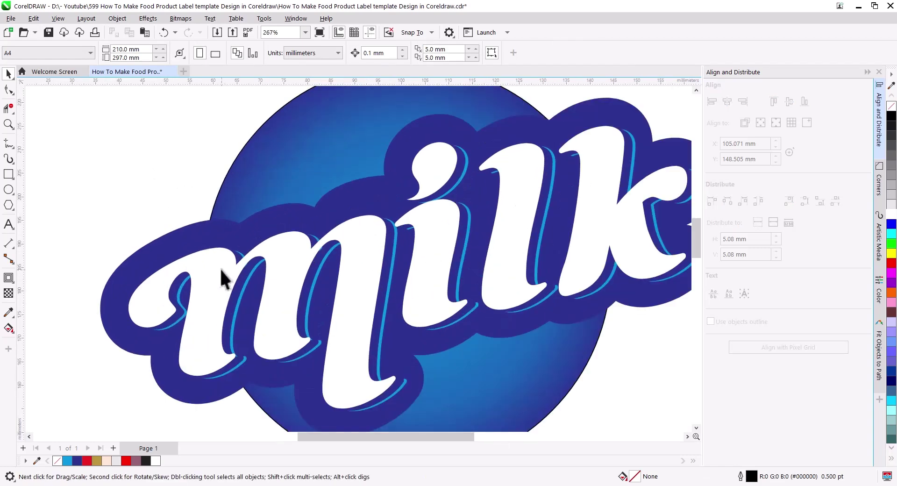
pyautogui.click(216, 271)
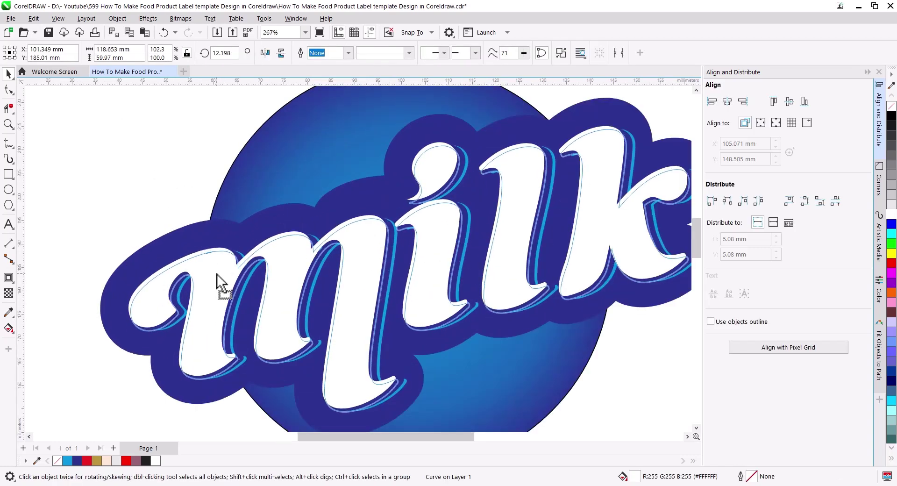
pyautogui.rightClick(217, 274)
pyautogui.click(247, 293)
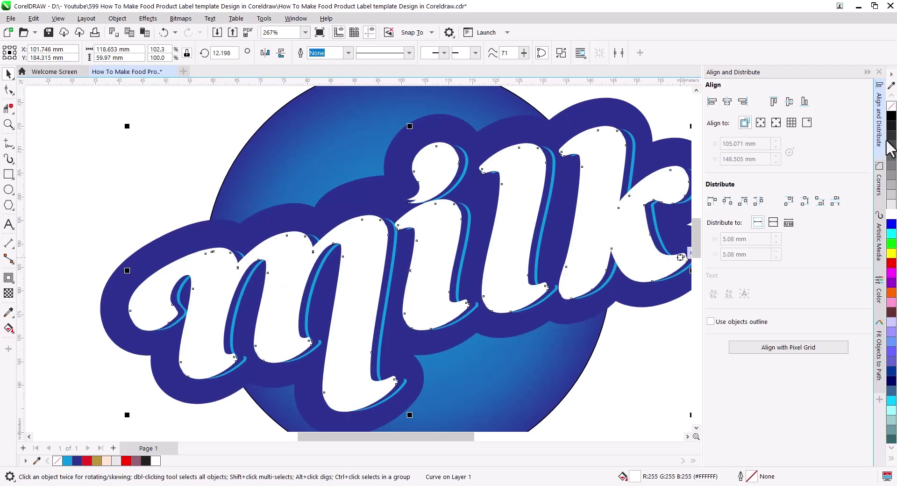
pyautogui.rightClick(891, 116)
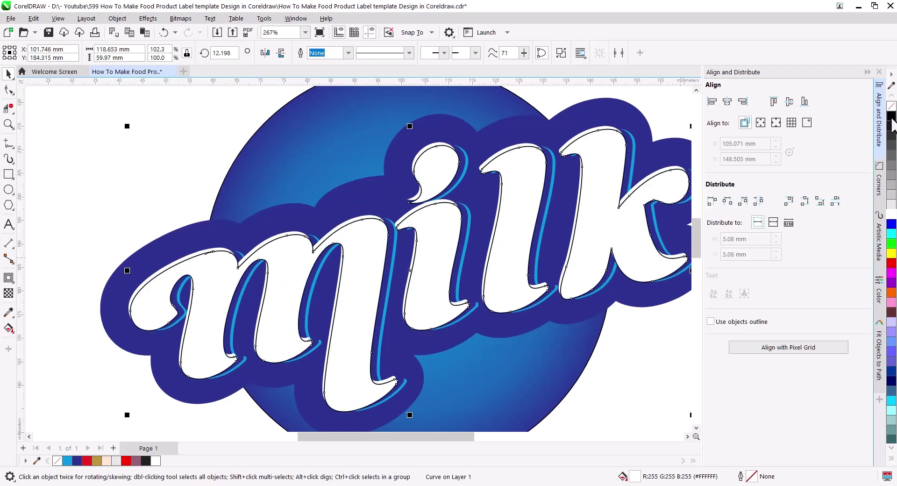
pyautogui.click(9, 330)
pyautogui.click(50, 346)
pyautogui.scroll(3, 160, 286)
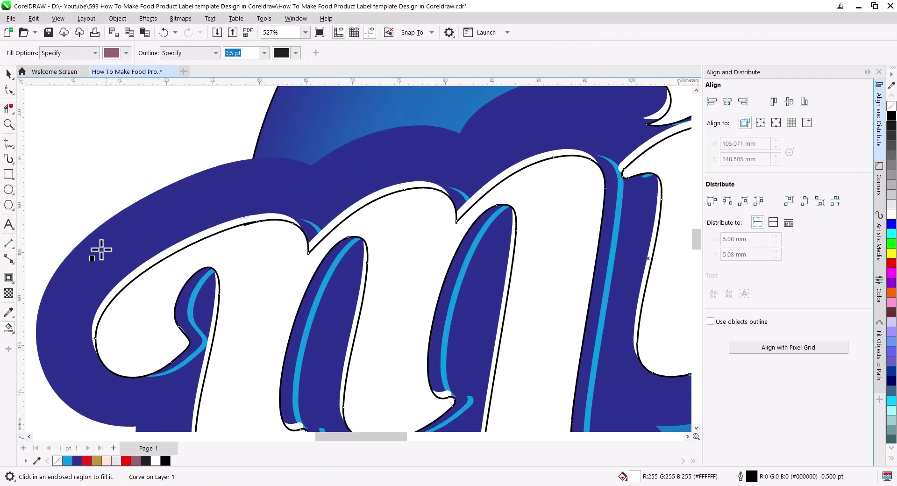
# Delete the stray nodes on the first arch of the "m" in both the outlined copy and the white lettering
pyautogui.press('F10')
pyautogui.scroll(5, 253, 229)
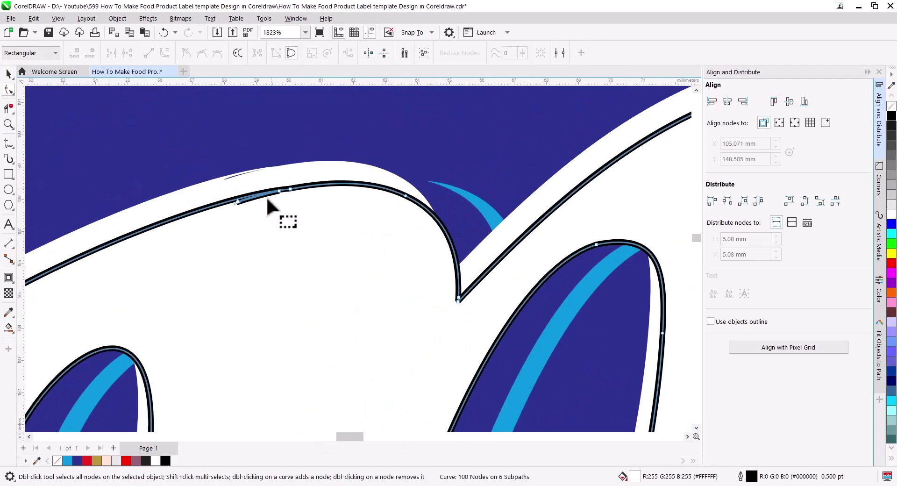
pyautogui.moveTo(223, 180); pyautogui.dragTo(304, 229)
pyautogui.press('Delete')
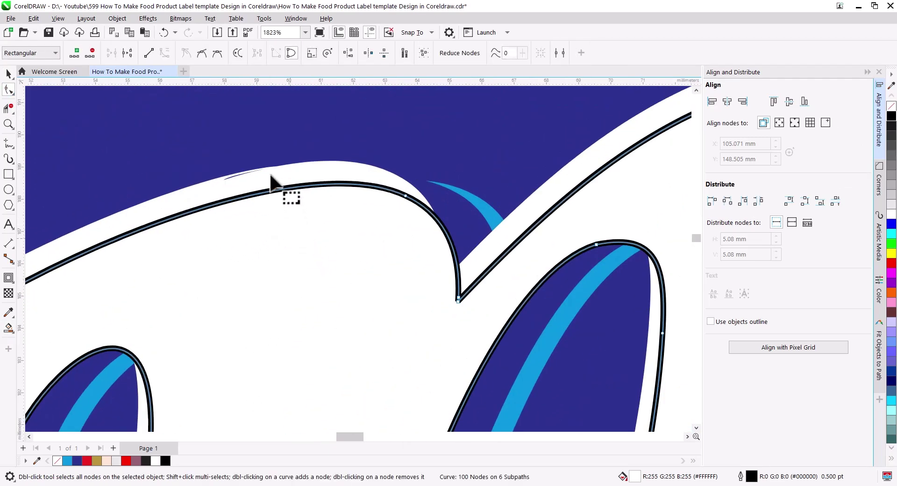
pyautogui.click(270, 175)
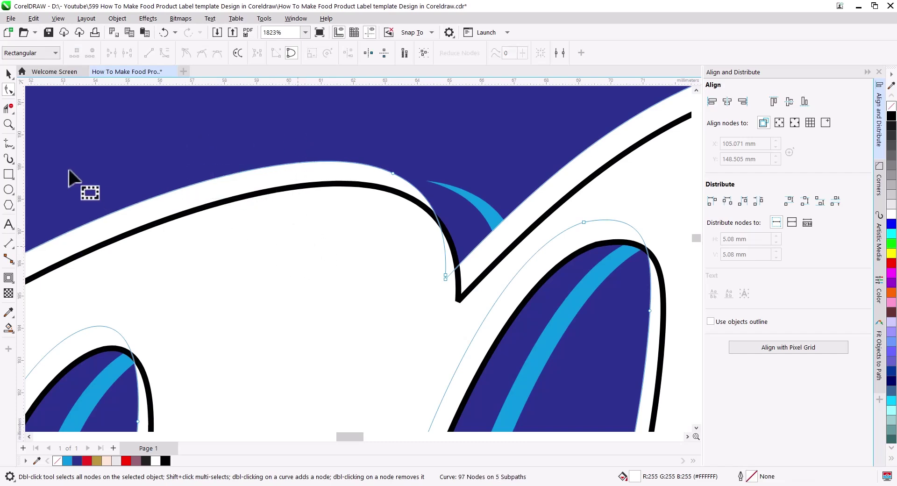
pyautogui.click(8, 73)
# Paste a duplicate of the white lettering in place on top of the outlined copy
pyautogui.scroll(-7, 219, 224)
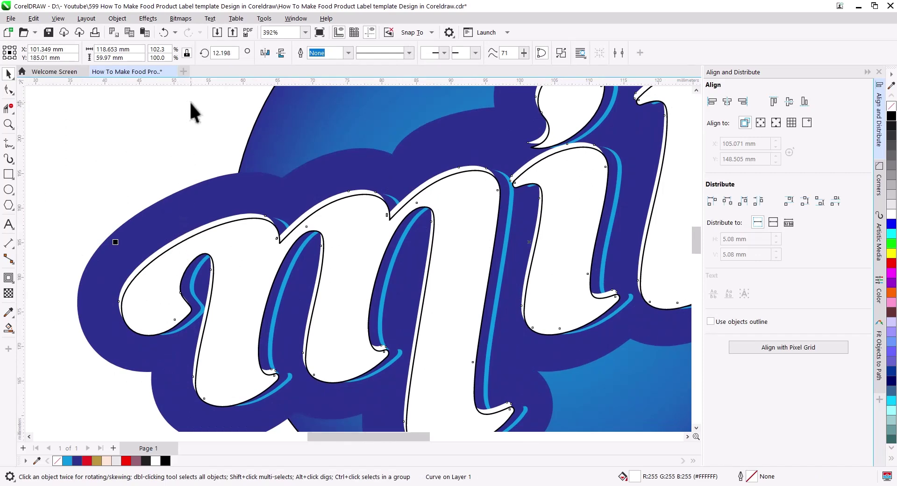
pyautogui.click(144, 34)
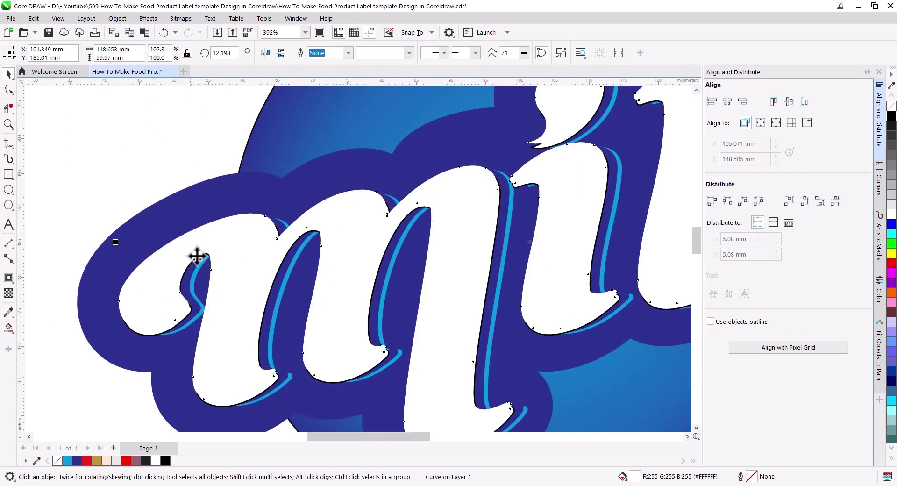
pyautogui.click(80, 193)
# Bring the black-outlined lettering copy to the front of the page
pyautogui.scroll(2, 257, 352)
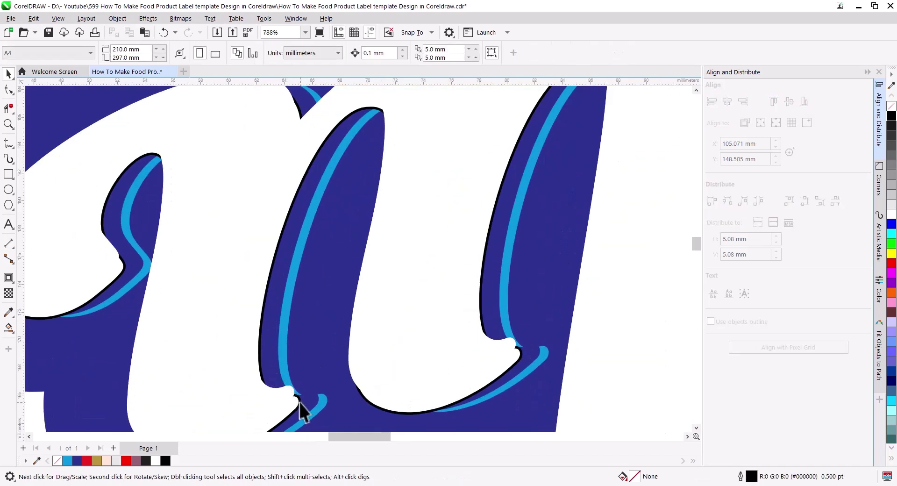
pyautogui.click(298, 400)
pyautogui.scroll(-3, 382, 333)
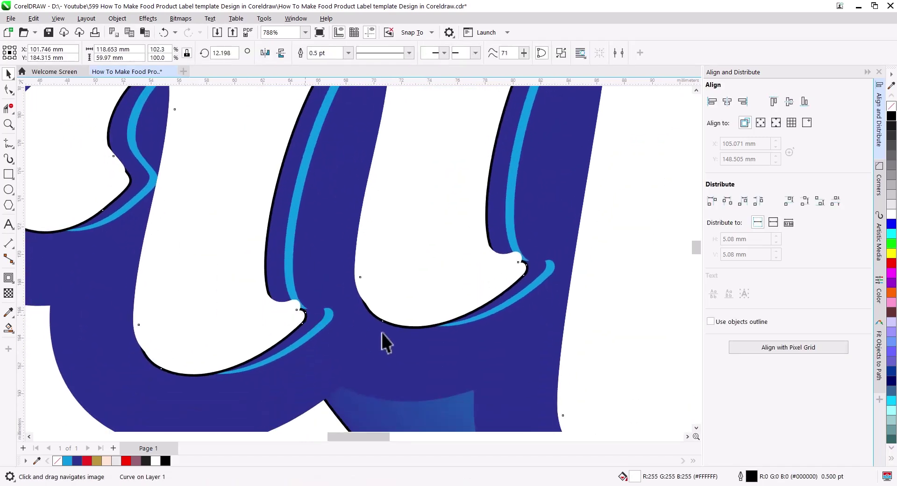
pyautogui.rightClick(306, 317)
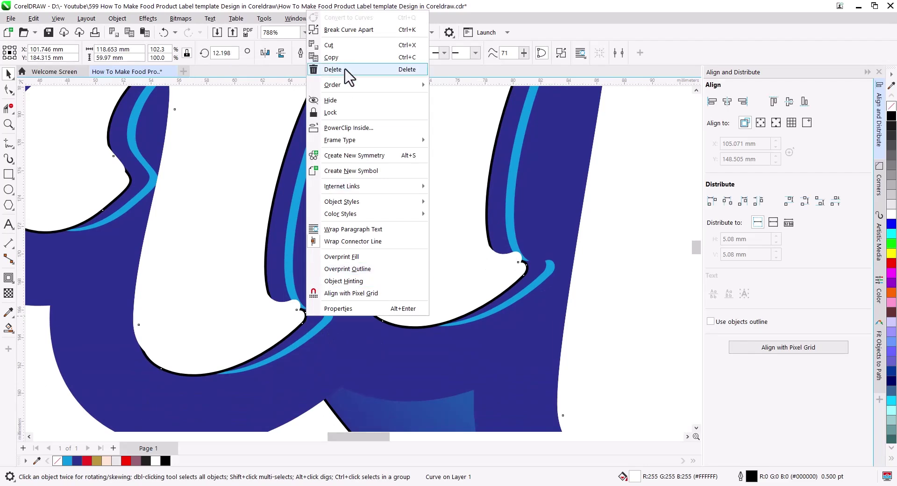
pyautogui.moveTo(354, 85)
pyautogui.click(456, 87)
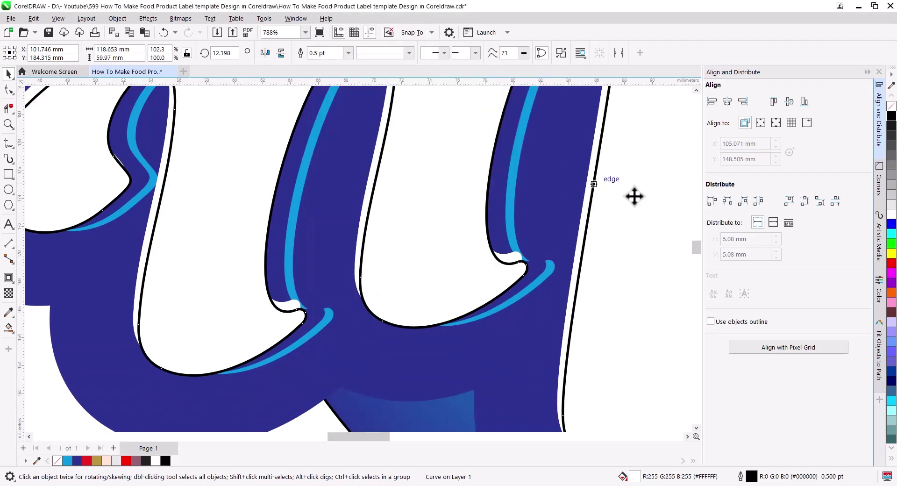
# Trim the pasted white lettering with the black-outlined copy, and delete the outlined copy
pyautogui.scroll(-1, 266, 296)
pyautogui.moveTo(266, 296); pyautogui.dragTo(209, 281)
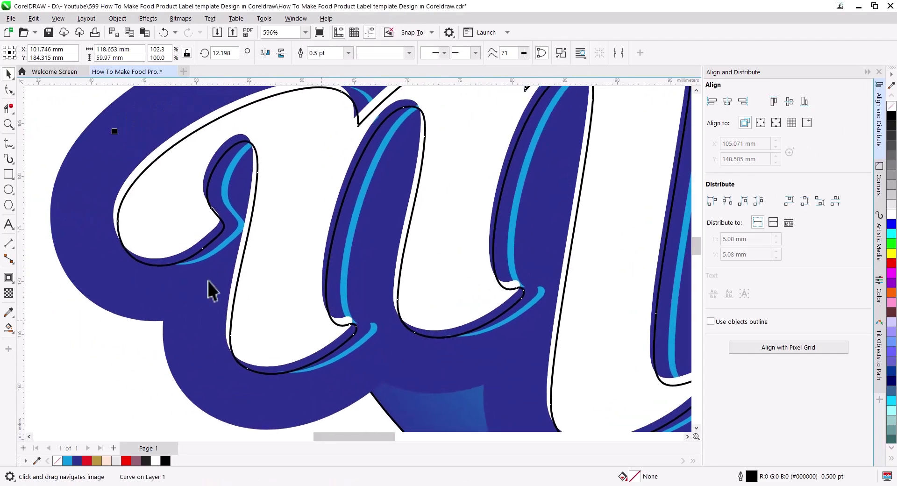
pyautogui.keyDown('shift'); pyautogui.click(139, 166); pyautogui.keyUp('shift')
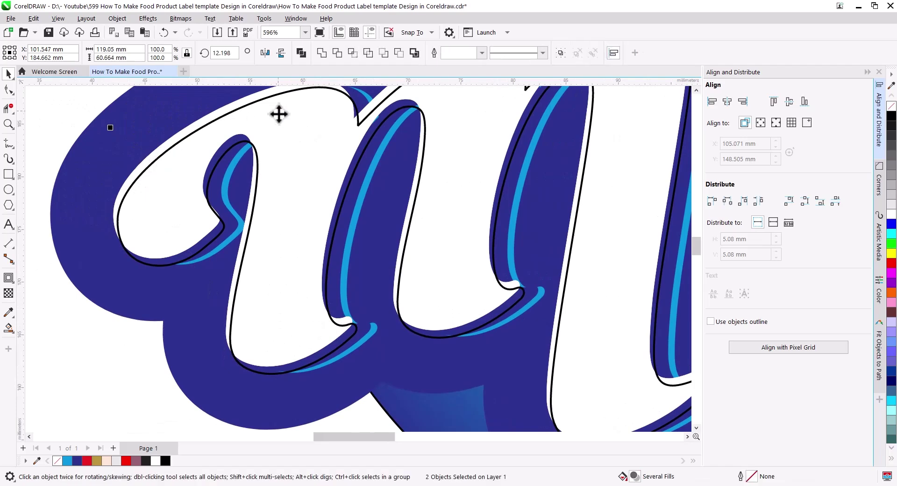
pyautogui.click(151, 263)
pyautogui.press('Delete')
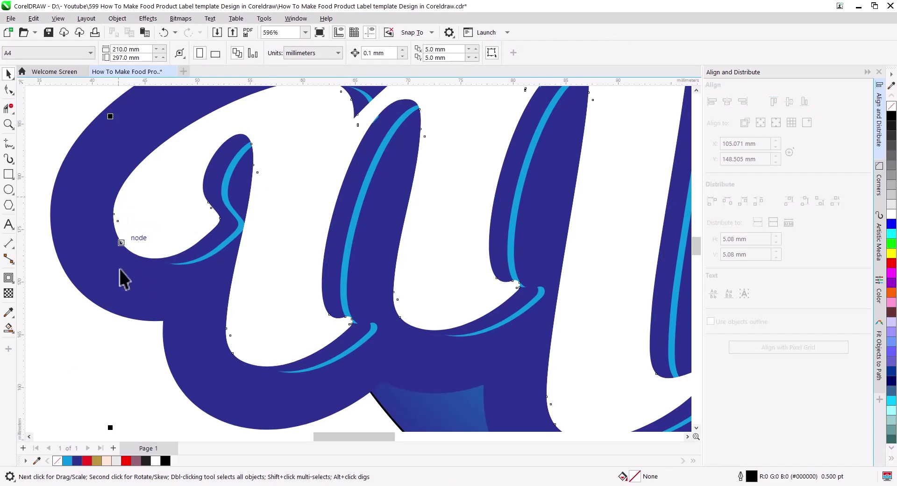
# Fill the trimmed slivers along the edges of the white lettering with light grey
pyautogui.click(85, 344)
pyautogui.click(116, 460)
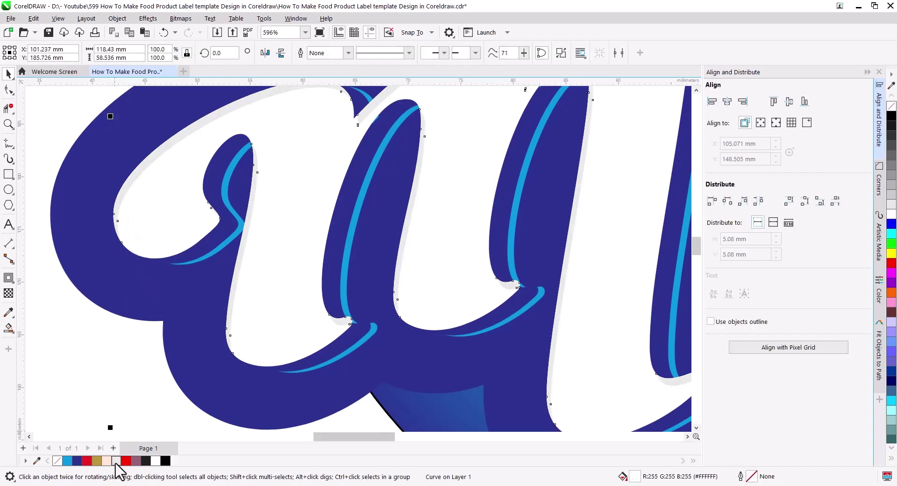
pyautogui.click(98, 374)
# Remove the black outline from the gradient circle
pyautogui.scroll(-1, 278, 324)
pyautogui.scroll(4, 399, 337)
pyautogui.moveTo(609, 390); pyautogui.dragTo(319, 306)
pyautogui.scroll(-4, 318, 306)
pyautogui.click(411, 314)
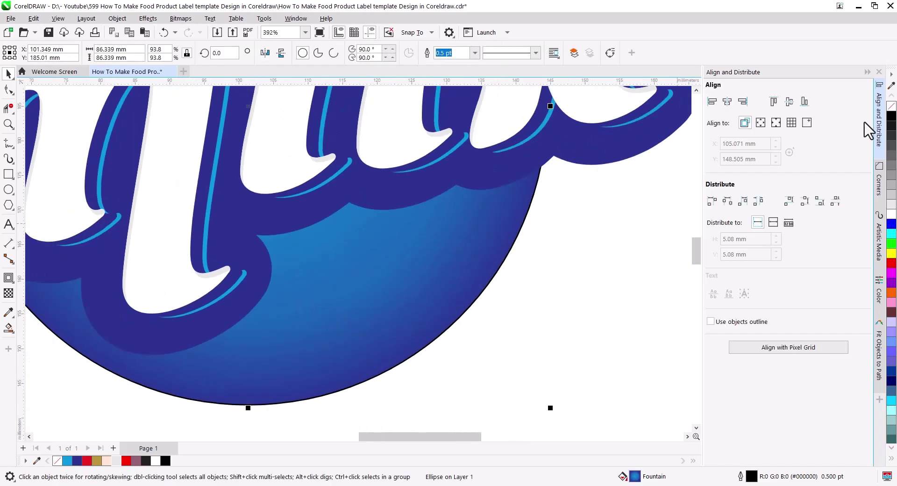
pyautogui.rightClick(891, 107)
pyautogui.click(550, 306)
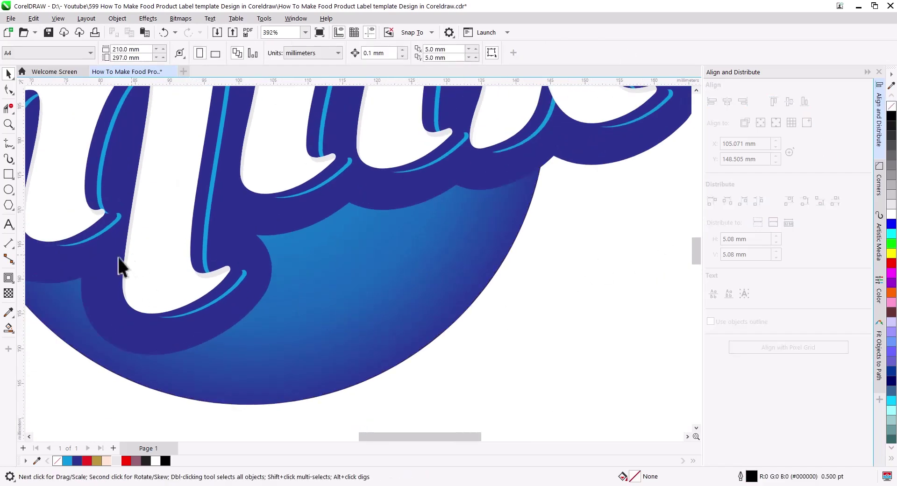
# Draw a horizontal rectangle about 50.4 mm wide and 8.8 mm high over the right part of the gradient circle
pyautogui.moveTo(170, 279); pyautogui.dragTo(116, 279)
pyautogui.click(9, 173)
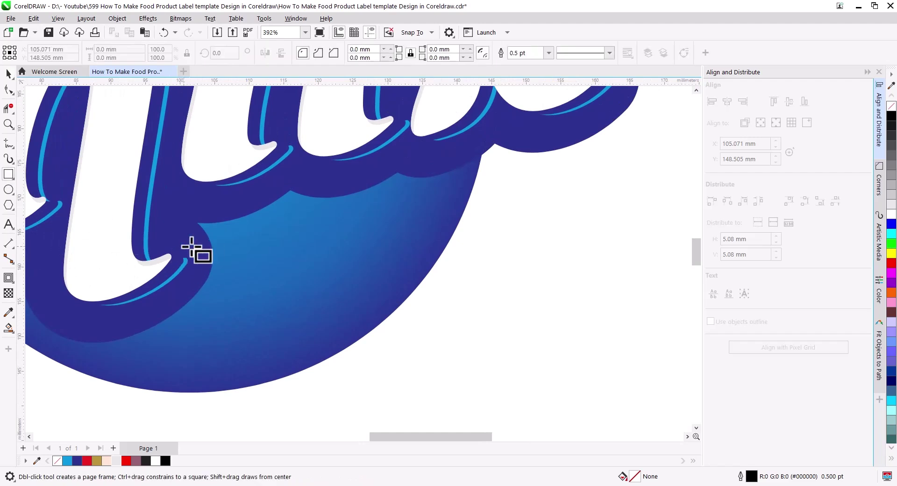
pyautogui.moveTo(192, 236); pyautogui.dragTo(541, 296)
pyautogui.click(9, 74)
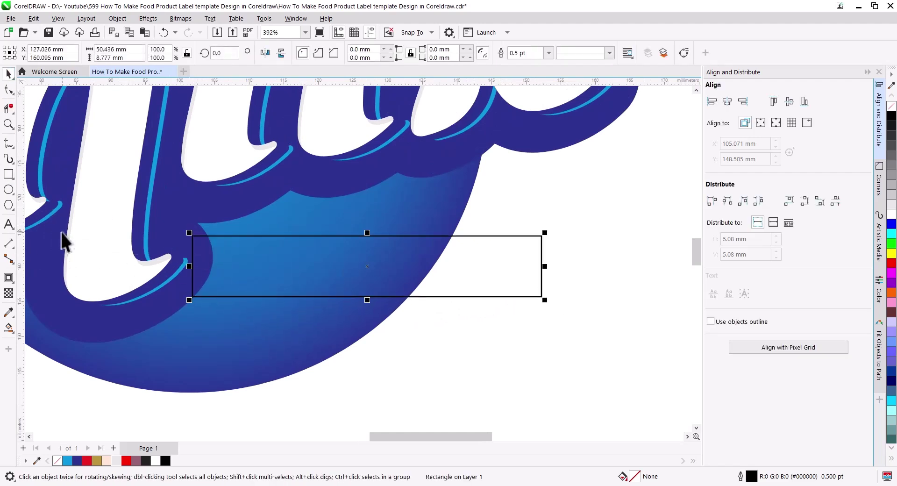
# Apply an envelope to the rectangle and delete its midpoint nodes so only the corner nodes shape it
pyautogui.click(11, 279)
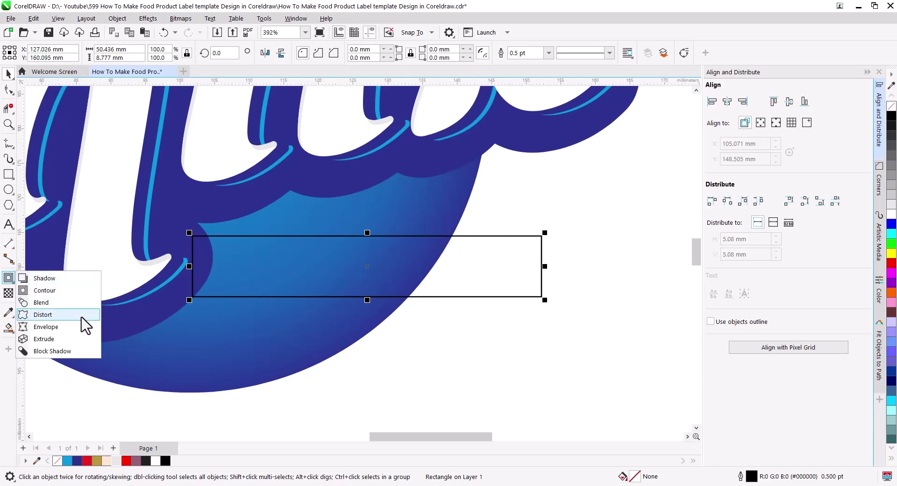
pyautogui.click(74, 291)
pyautogui.click(8, 278)
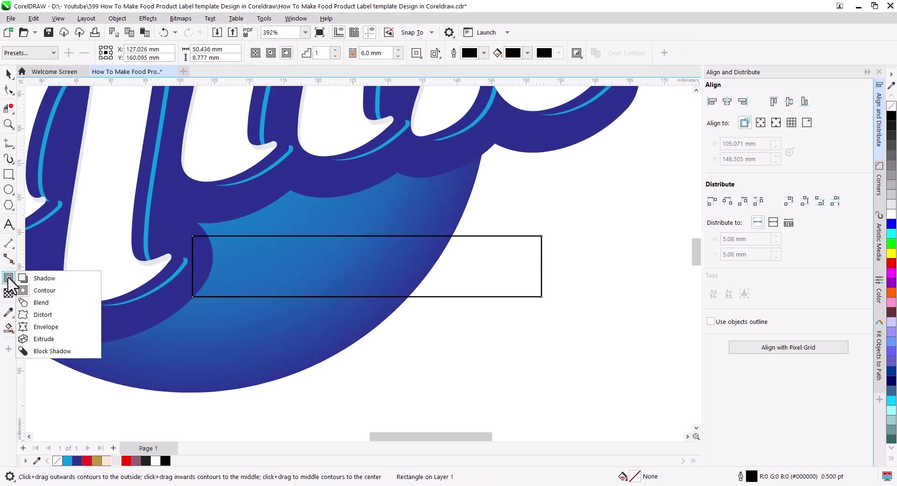
pyautogui.click(49, 325)
pyautogui.moveTo(285, 280); pyautogui.dragTo(578, 281)
pyautogui.press('Delete')
pyautogui.moveTo(349, 208); pyautogui.dragTo(395, 331)
pyautogui.press('Delete')
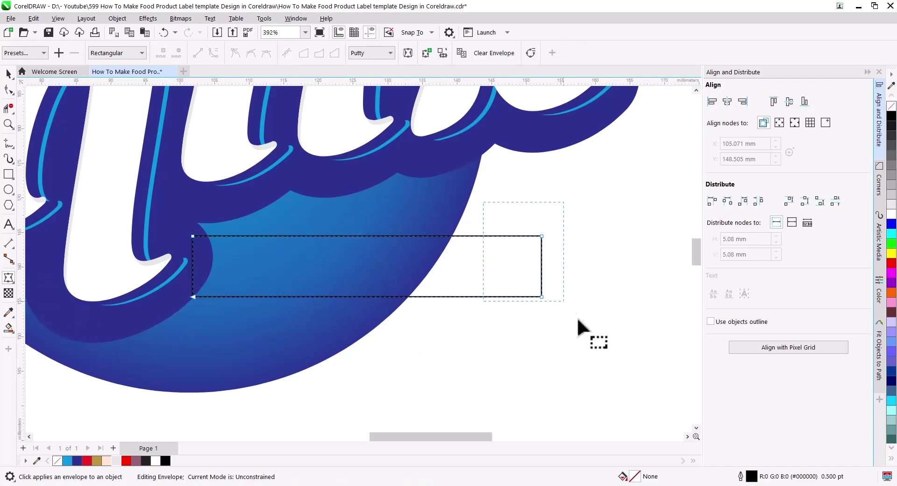
# Raise the right end of the enveloped rectangle toward the lettering and shift its left end slightly outward and down
pyautogui.click(541, 247)
pyautogui.moveTo(541, 235)
pyautogui.mouseDown()
pyautogui.moveTo(543, 168)
pyautogui.moveTo(500, 152)
pyautogui.moveTo(564, 140)
pyautogui.moveTo(557, 130)
pyautogui.mouseUp()
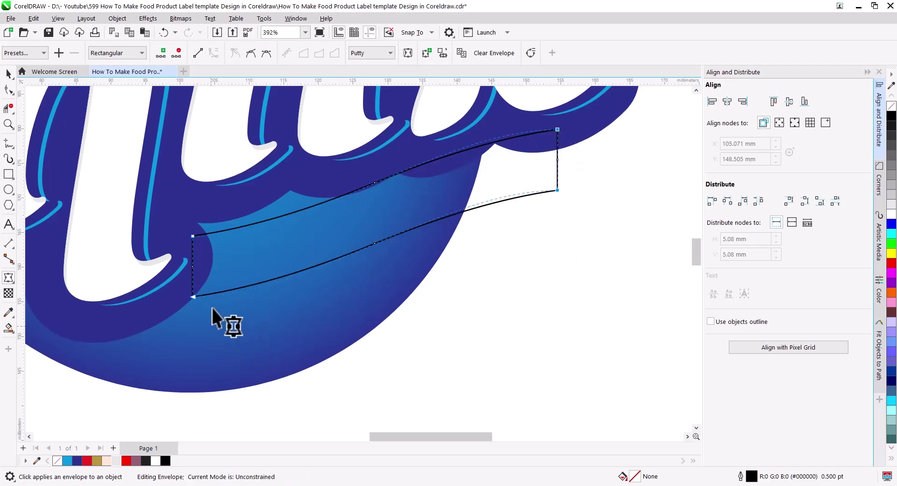
pyautogui.moveTo(179, 213); pyautogui.dragTo(183, 307)
# Adjust the envelope's corner handles to bend the upper and lower edges into a smooth S-shaped band about 54 mm wide
pyautogui.moveTo(183, 246); pyautogui.dragTo(307, 260)
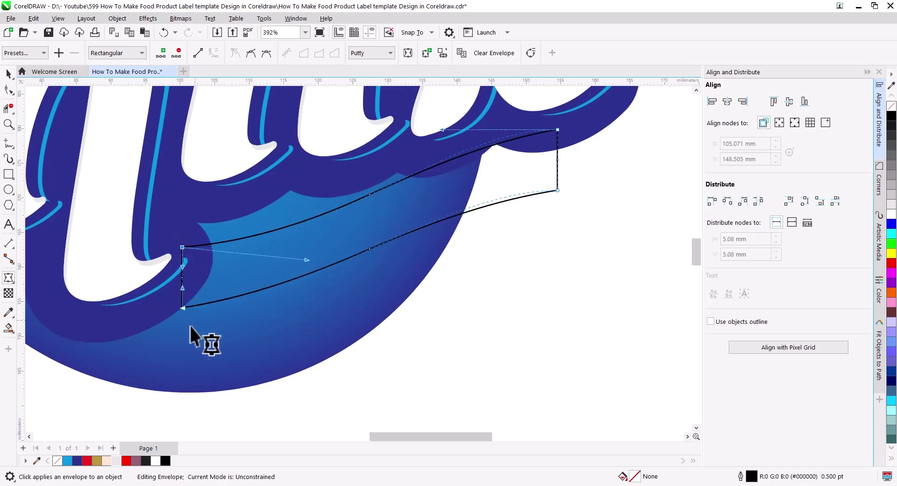
pyautogui.moveTo(183, 308); pyautogui.dragTo(304, 324)
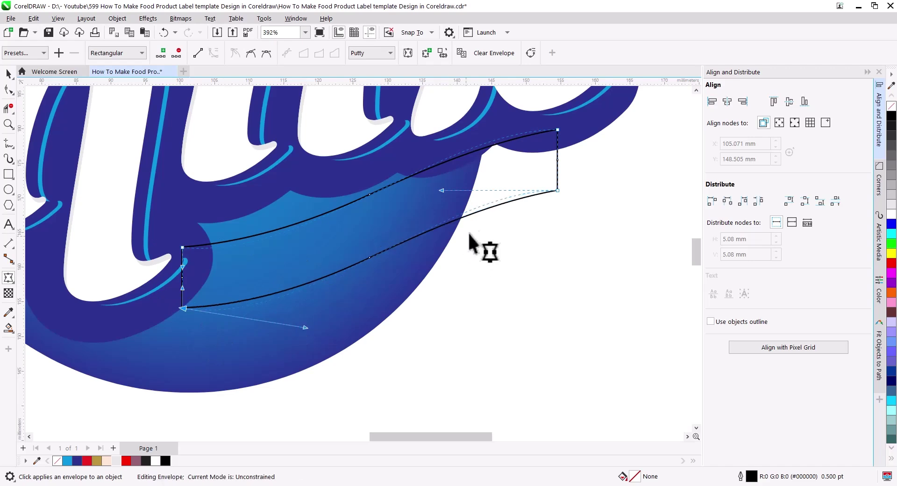
pyautogui.moveTo(439, 190); pyautogui.dragTo(442, 180)
pyautogui.click(557, 129)
pyautogui.moveTo(442, 130); pyautogui.dragTo(429, 119)
pyautogui.click(557, 190)
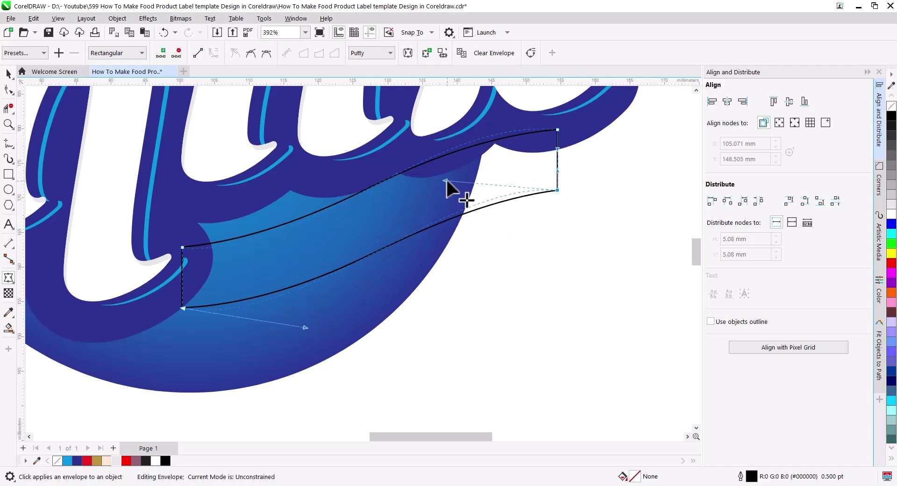
pyautogui.moveTo(445, 180); pyautogui.dragTo(445, 174)
pyautogui.click(9, 74)
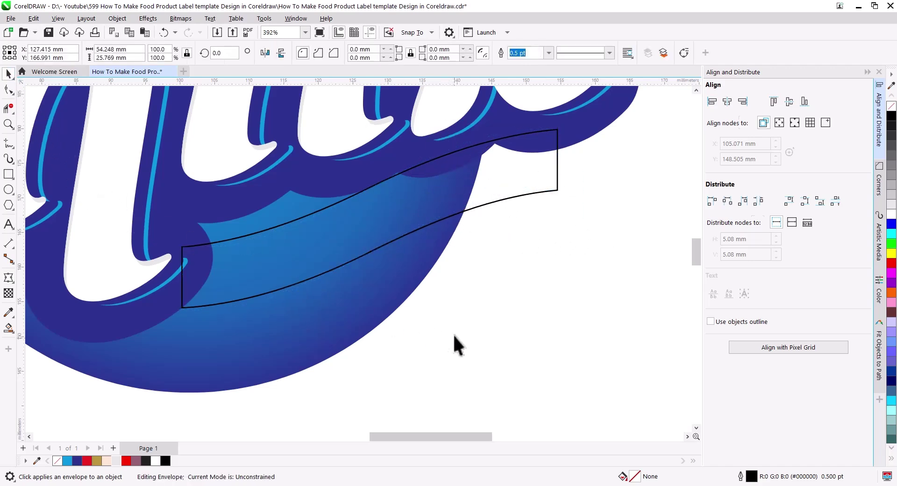
# Try a red fill on the wavy band, and clear the fill again
pyautogui.click(453, 334)
pyautogui.click(377, 245)
pyautogui.click(86, 461)
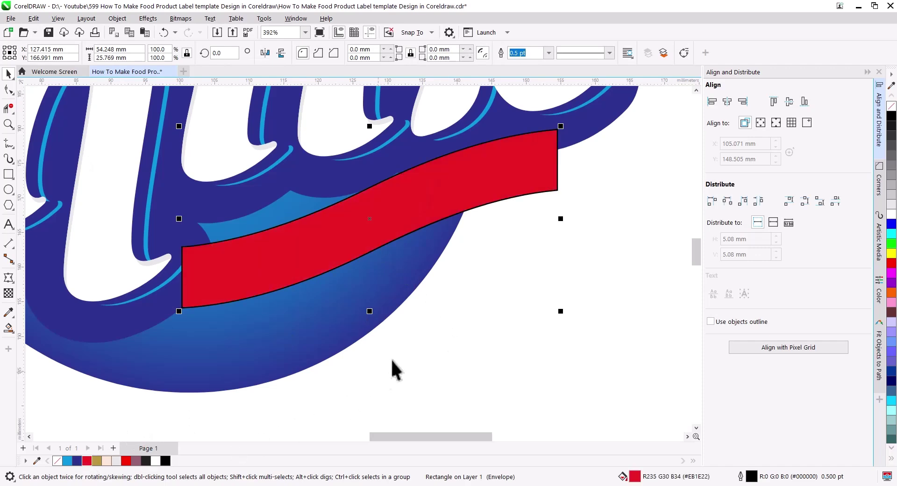
pyautogui.press('Escape')
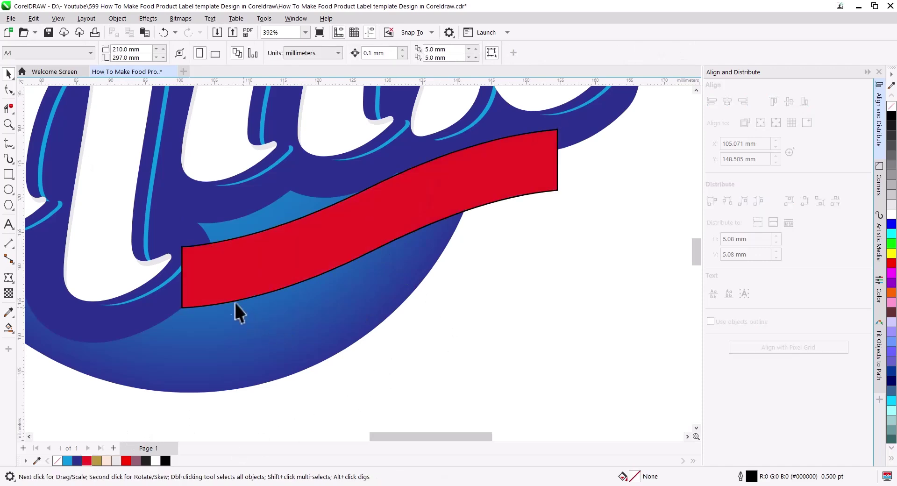
pyautogui.click(236, 266)
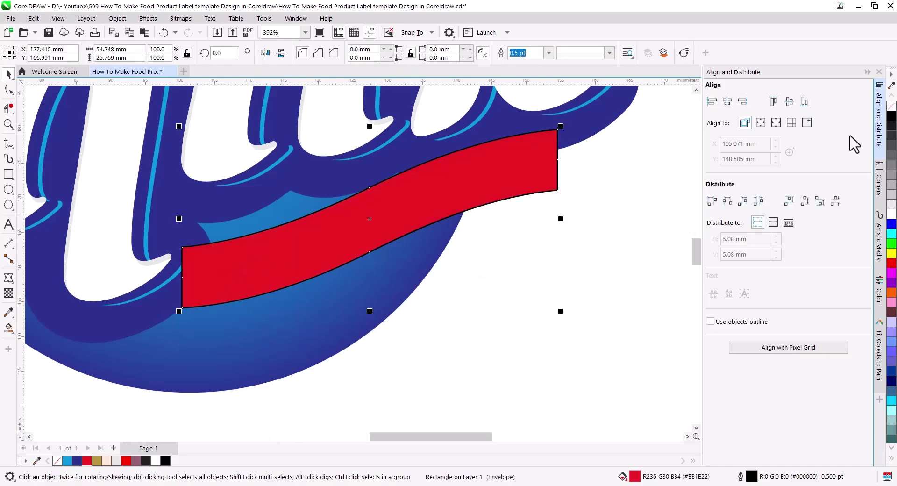
pyautogui.click(891, 107)
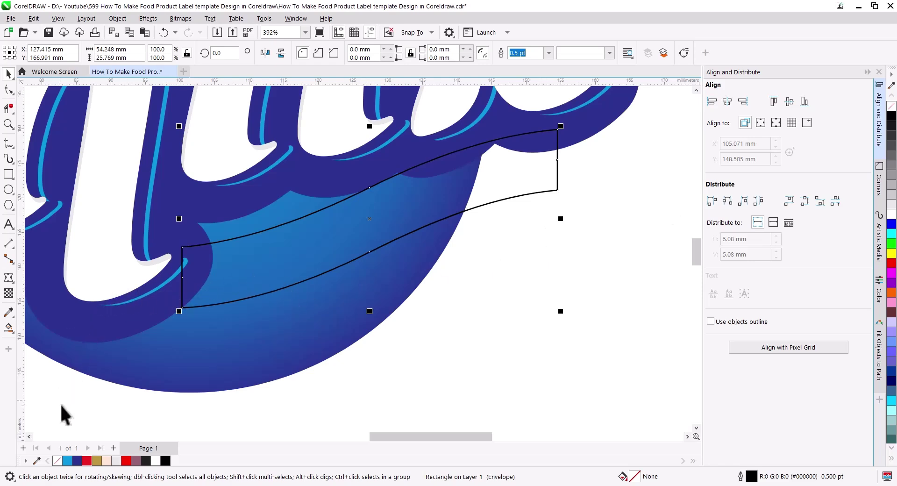
# Smart Fill the band's regions over the circle and beyond its edge, and weld the two filled pieces together
pyautogui.click(9, 328)
pyautogui.click(280, 275)
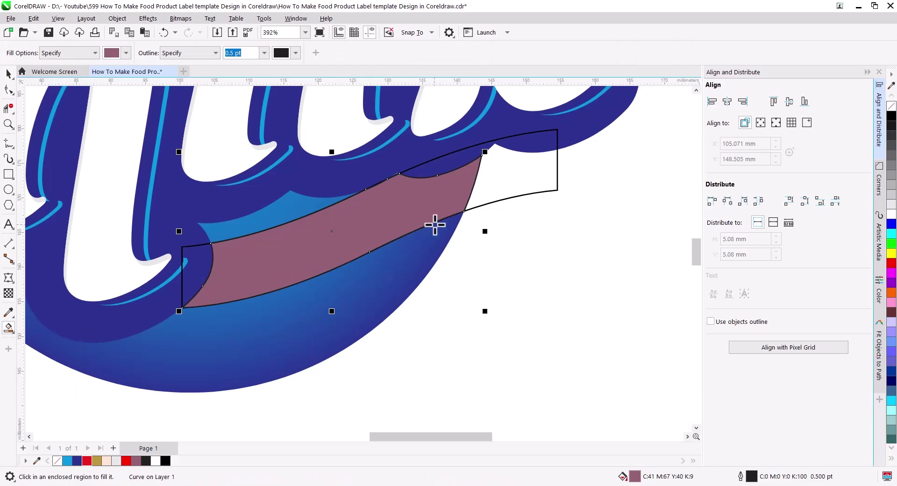
pyautogui.click(513, 187)
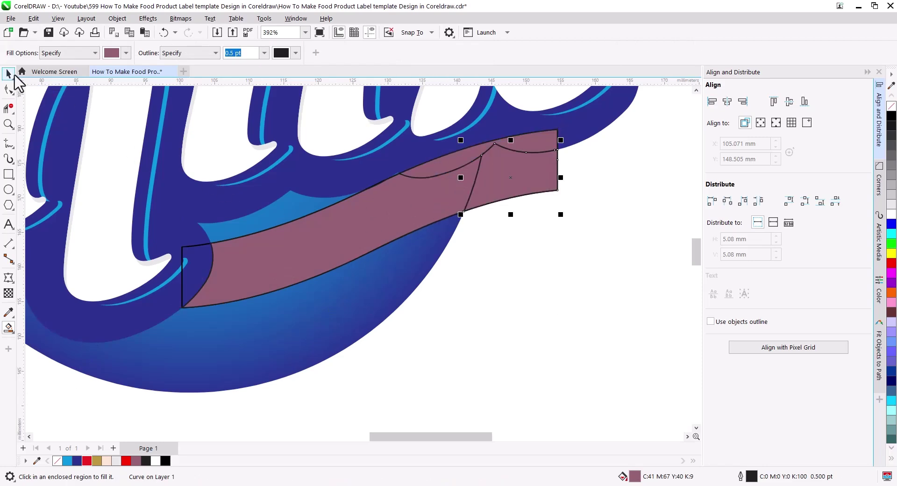
pyautogui.click(8, 74)
pyautogui.keyDown('shift'); pyautogui.click(418, 200); pyautogui.keyUp('shift')
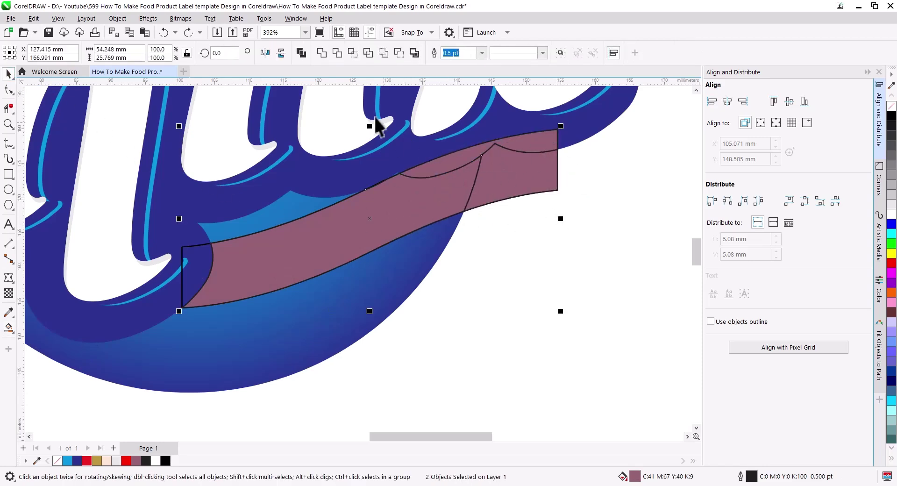
pyautogui.click(322, 53)
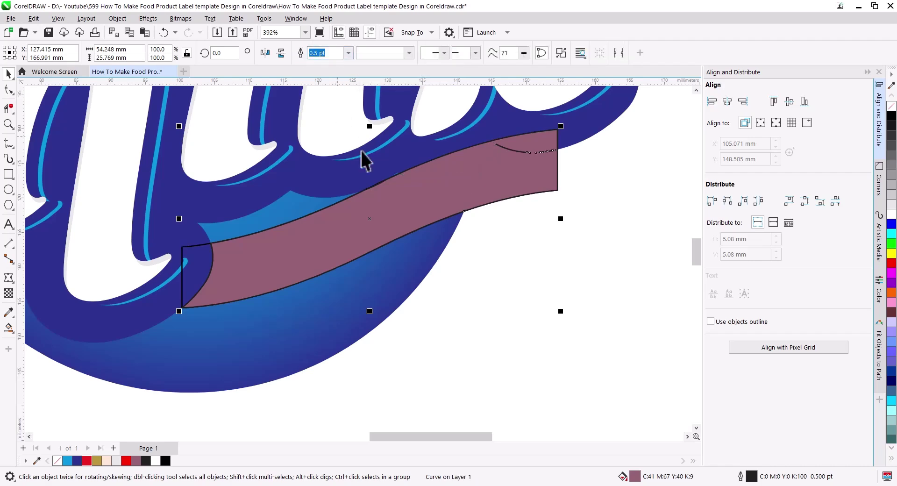
# Separate the welded band from the stray inner line and cut the band to the clipboard
pyautogui.rightClick(489, 196)
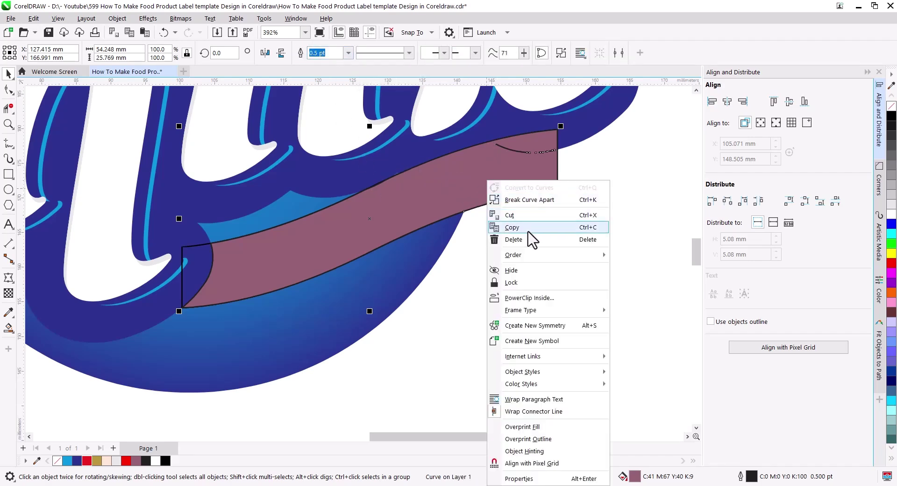
pyautogui.click(549, 227)
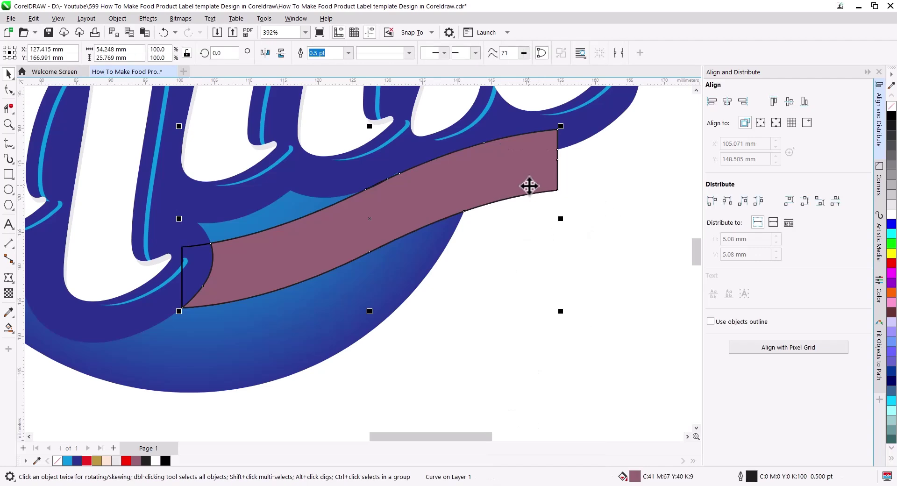
pyautogui.rightClick(528, 184)
pyautogui.click(551, 218)
# Delete the leftover fill piece, the stray line and the original band outline, and paste the welded band back in place
pyautogui.click(447, 192)
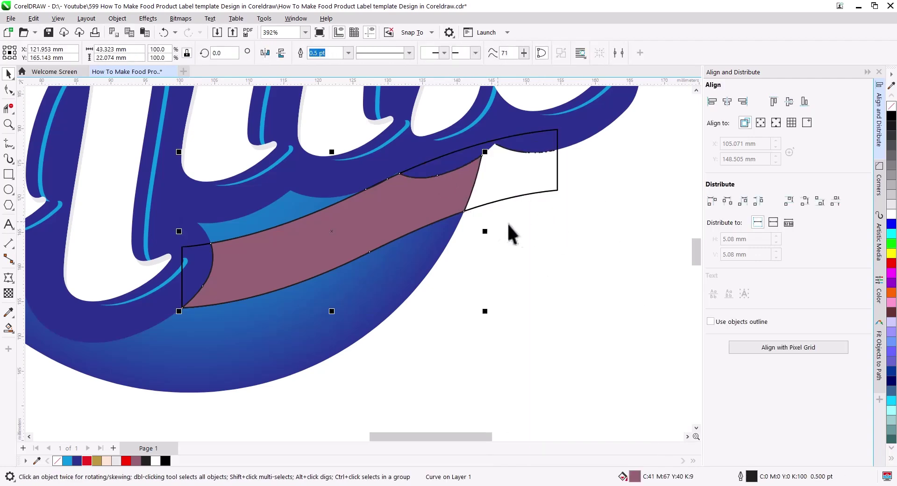
pyautogui.press('Delete')
pyautogui.moveTo(477, 158); pyautogui.dragTo(390, 134)
pyautogui.press('Delete')
pyautogui.click(524, 193)
pyautogui.press('Delete')
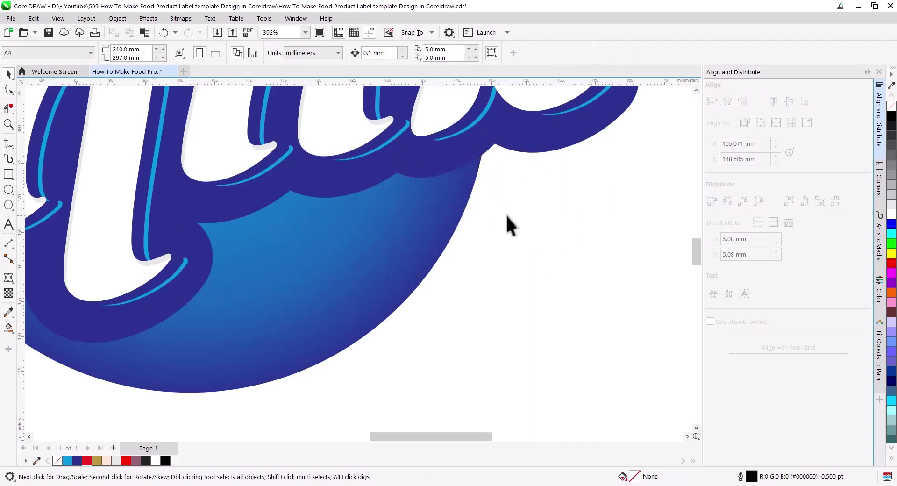
pyautogui.hotkey('ctrl', 'v')
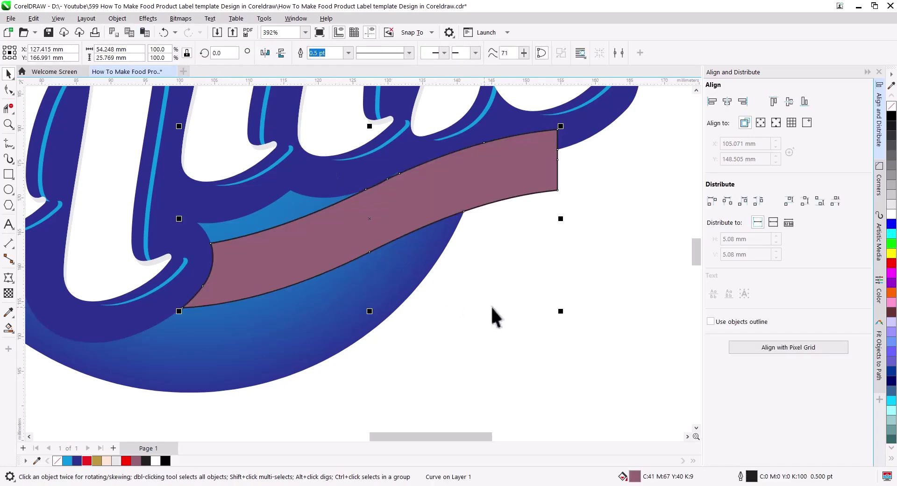
# Remove the extra nodes on the band's right end and curve that edge slightly inward
pyautogui.click(404, 231)
pyautogui.moveTo(468, 296); pyautogui.dragTo(340, 323)
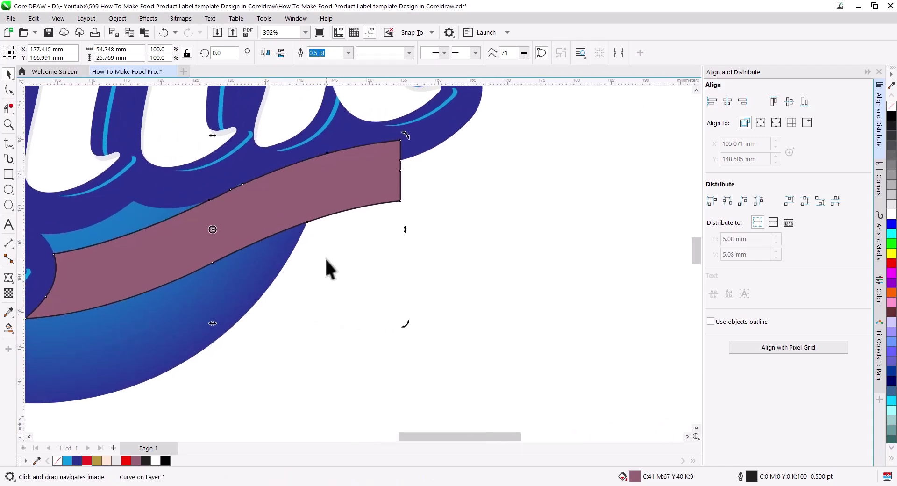
pyautogui.click(9, 89)
pyautogui.scroll(2, 374, 171)
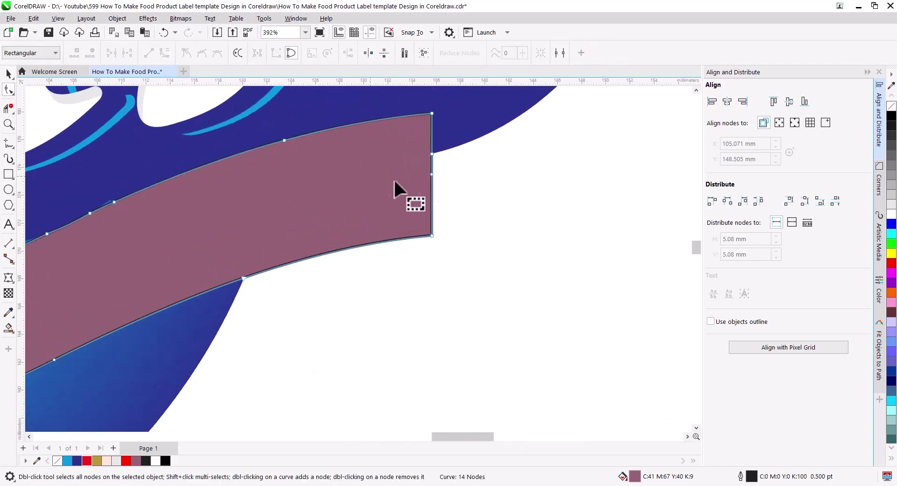
pyautogui.moveTo(432, 174); pyautogui.dragTo(424, 178)
pyautogui.scroll(-2, 373, 194)
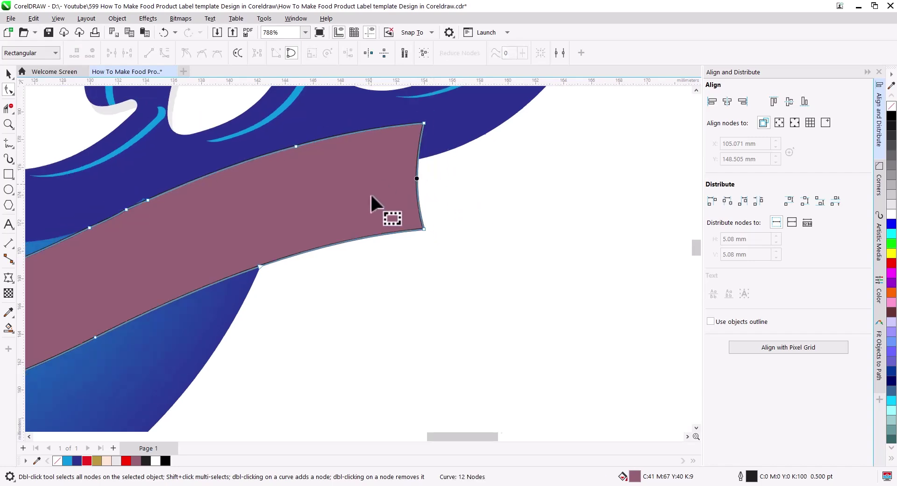
# Delete the surplus nodes along the band's upper edge and bend the edge into a smooth, fuller curve
pyautogui.moveTo(371, 193); pyautogui.dragTo(382, 253)
pyautogui.scroll(-3, 249, 275)
pyautogui.moveTo(249, 280); pyautogui.dragTo(355, 250)
pyautogui.moveTo(260, 227); pyautogui.dragTo(336, 262)
pyautogui.press('Delete')
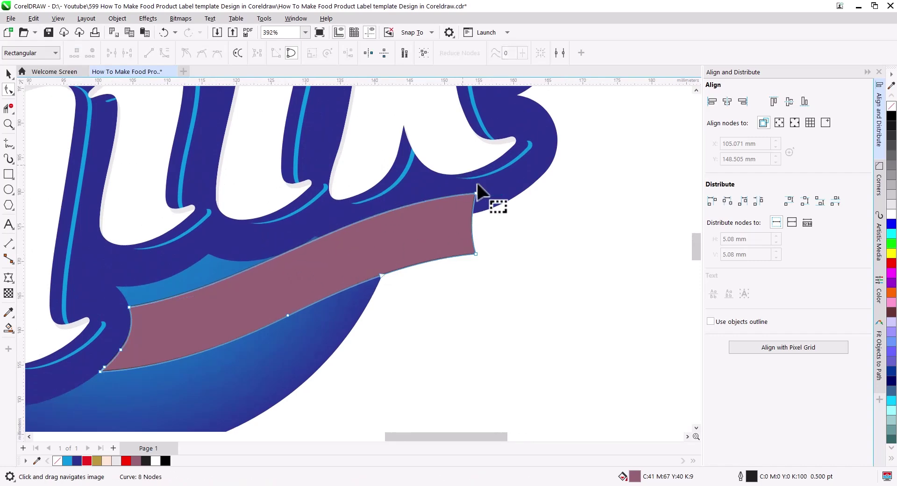
pyautogui.moveTo(347, 202); pyautogui.dragTo(332, 186)
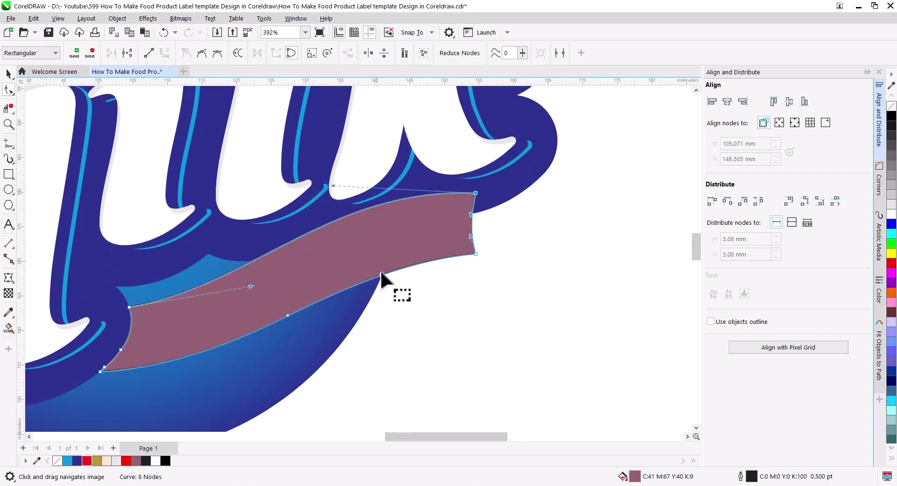
# Delete the surplus nodes along the band's lower edge and adjust its curve handles to follow the upper edge
pyautogui.moveTo(315, 340); pyautogui.dragTo(279, 308)
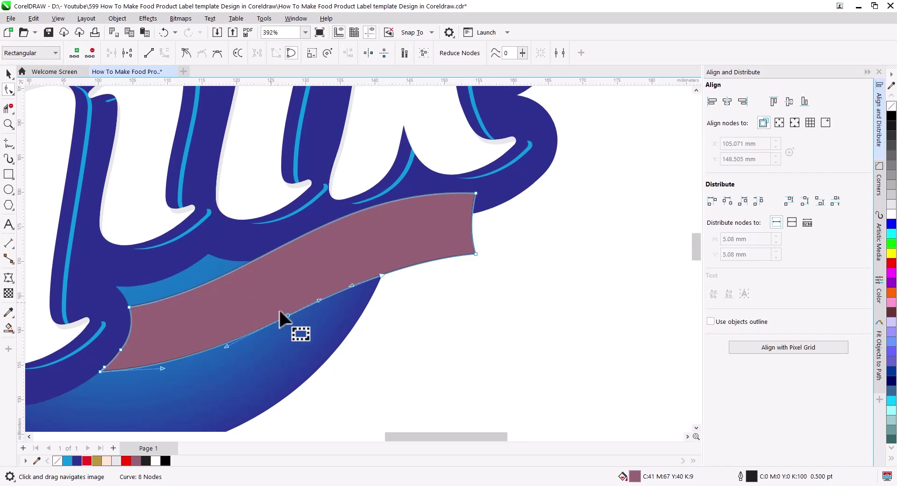
pyautogui.press('Delete')
pyautogui.moveTo(399, 285); pyautogui.dragTo(347, 253)
pyautogui.press('Delete')
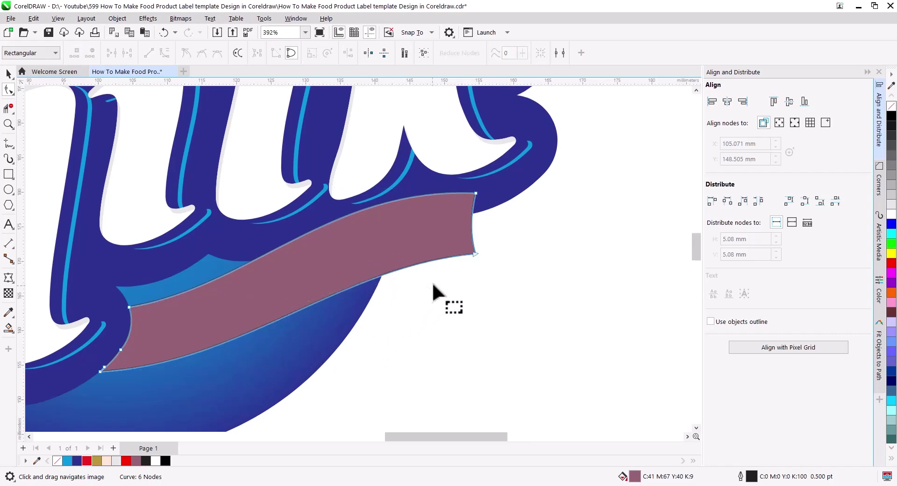
pyautogui.click(473, 251)
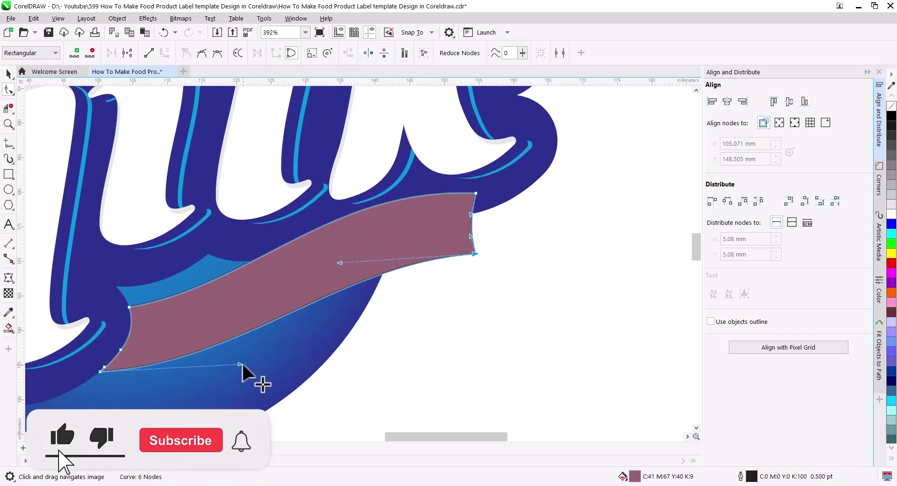
pyautogui.moveTo(242, 363); pyautogui.dragTo(243, 368)
pyautogui.moveTo(340, 262); pyautogui.dragTo(340, 259)
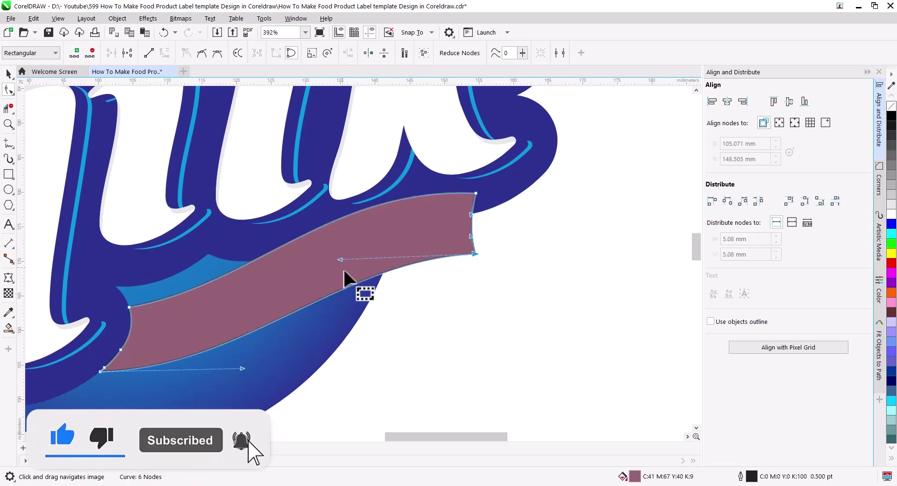
# Duplicate the ribbon band, offset it down to the right, and send the copy behind the original
pyautogui.click(8, 74)
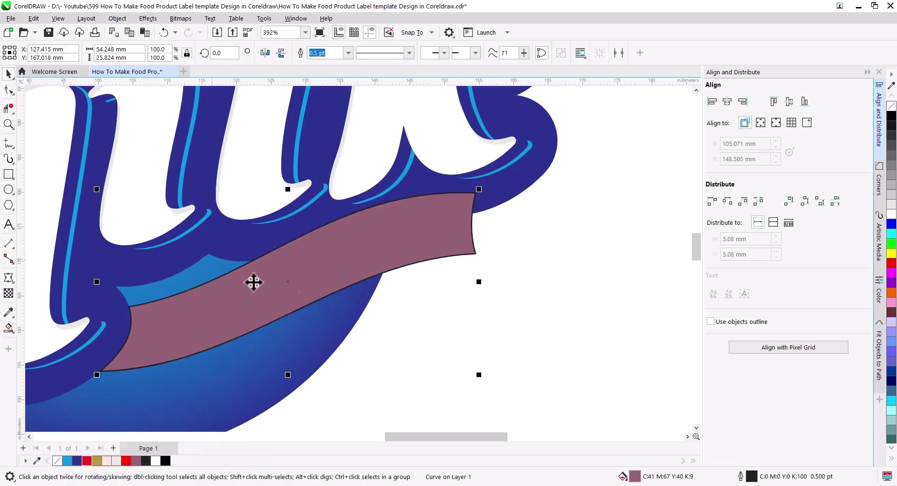
pyautogui.moveTo(427, 240); pyautogui.dragTo(506, 268)
pyautogui.click(518, 289)
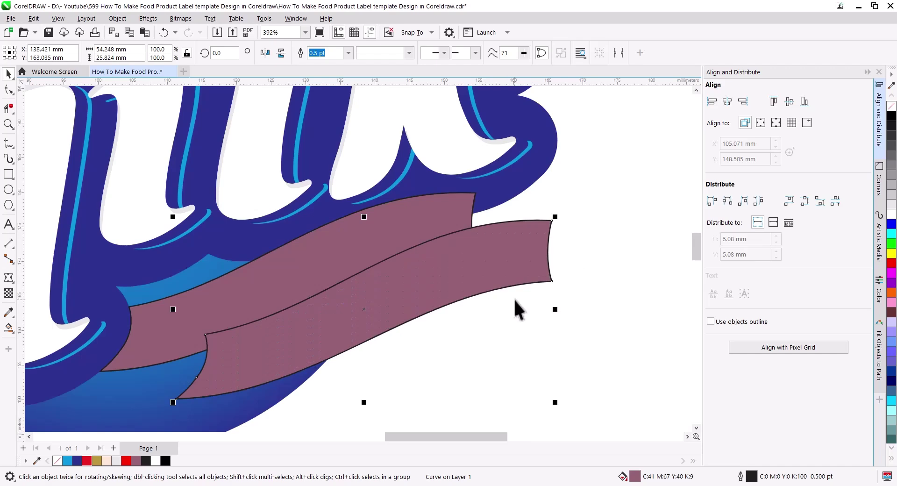
pyautogui.hotkey('shift', 'pagedown')
# Rotate the rear band copy about 7° clockwise, shift it slightly upward, and remove its fill
pyautogui.click(530, 289)
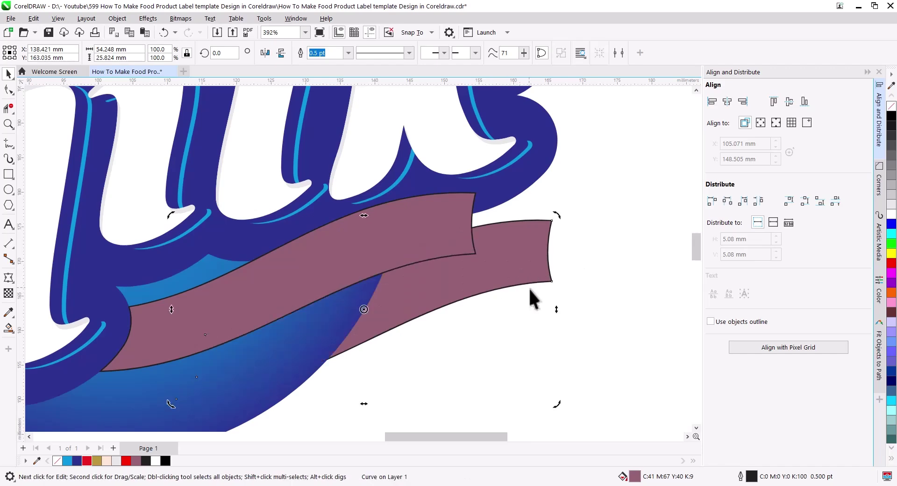
pyautogui.moveTo(559, 218); pyautogui.dragTo(559, 245)
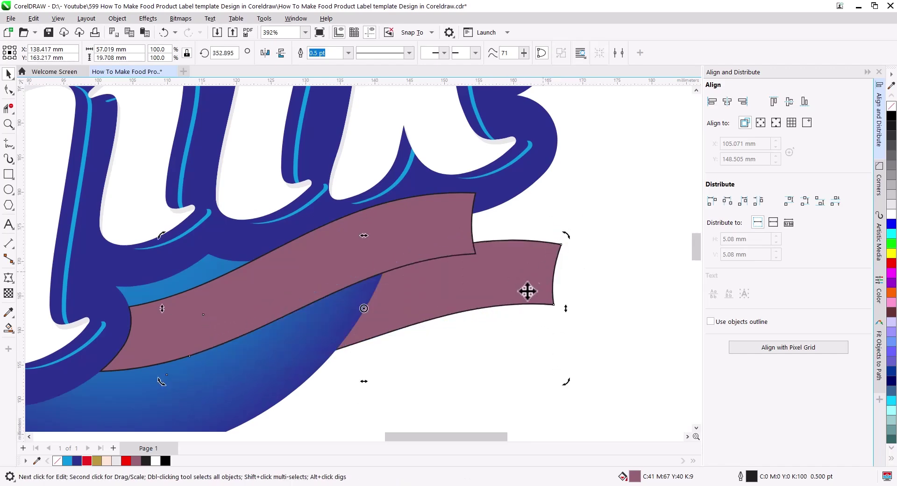
pyautogui.click(507, 281)
pyautogui.moveTo(505, 279); pyautogui.dragTo(511, 260)
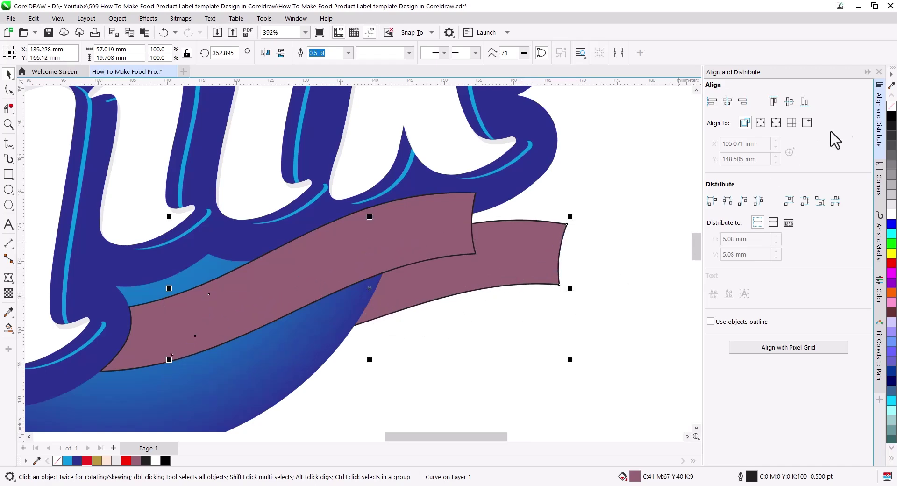
pyautogui.click(890, 107)
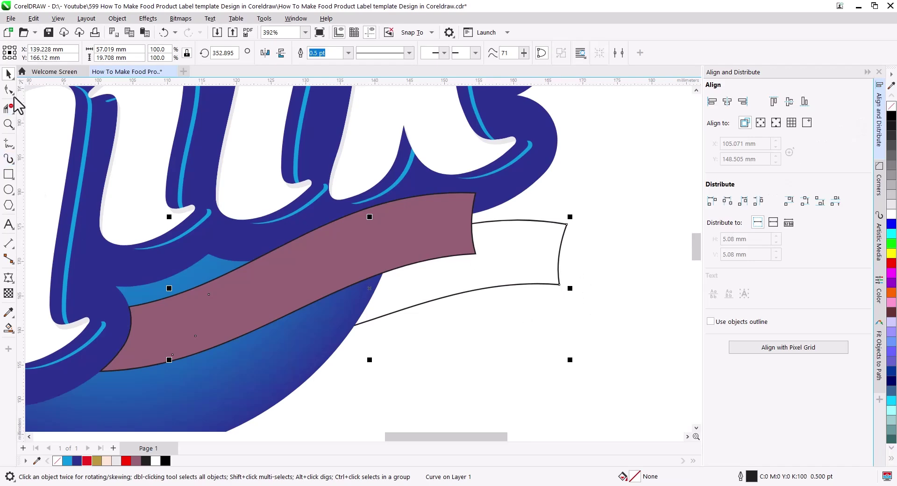
# Add a node midway along the rear band's right end, pull it inward into a V-shaped notch, and adjust the lower corner
pyautogui.click(10, 89)
pyautogui.doubleClick(559, 254)
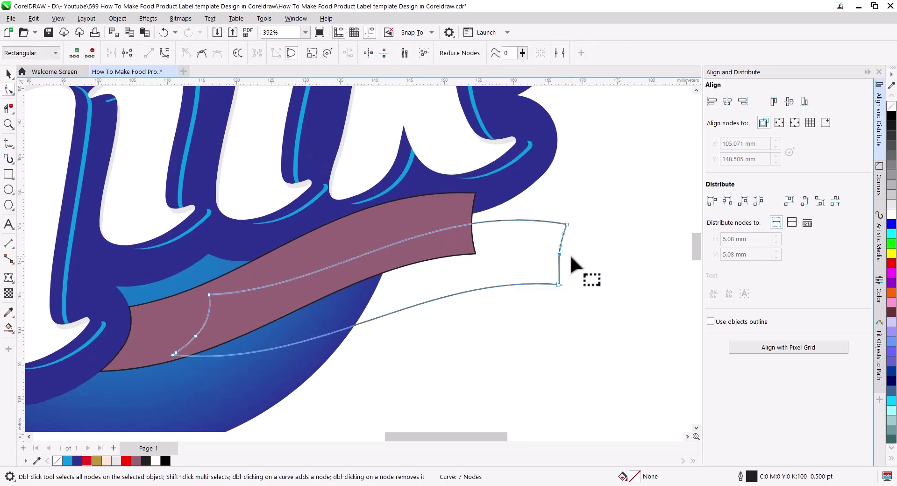
pyautogui.moveTo(559, 255); pyautogui.dragTo(564, 212)
pyautogui.scroll(1, 555, 257)
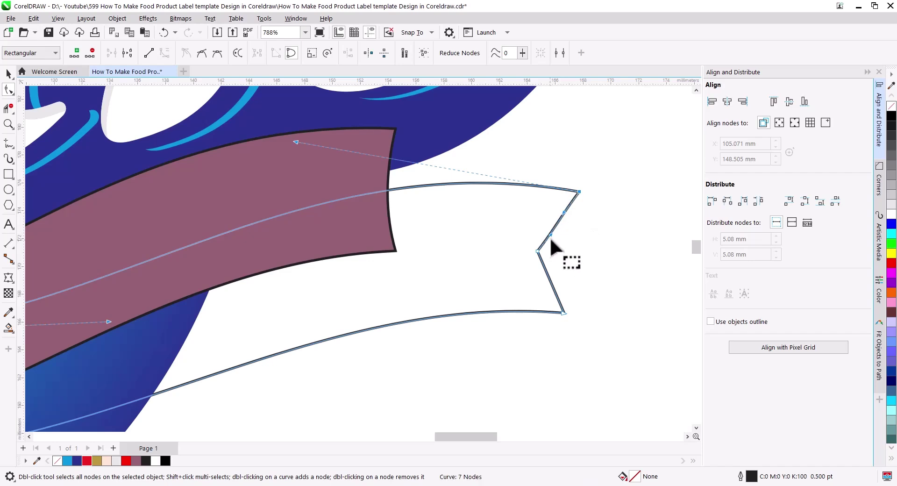
pyautogui.click(565, 312)
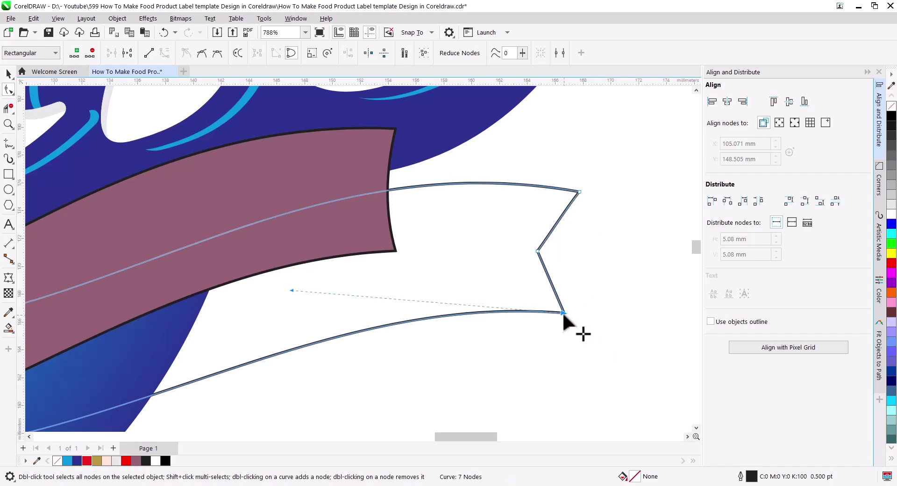
pyautogui.moveTo(563, 313); pyautogui.dragTo(563, 328)
pyautogui.moveTo(537, 251); pyautogui.dragTo(536, 259)
pyautogui.scroll(-2, 565, 264)
pyautogui.moveTo(398, 325); pyautogui.dragTo(438, 316)
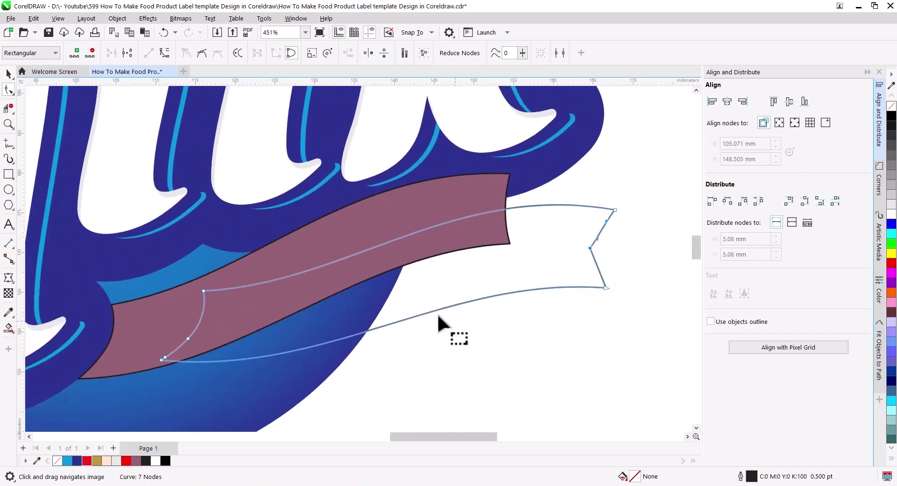
pyautogui.click(8, 74)
pyautogui.click(479, 355)
# Draw a straight line from the front band's lower edge to the rear band's lower edge and bend it into a rounded fold curve
pyautogui.moveTo(464, 346); pyautogui.dragTo(411, 351)
pyautogui.click(10, 146)
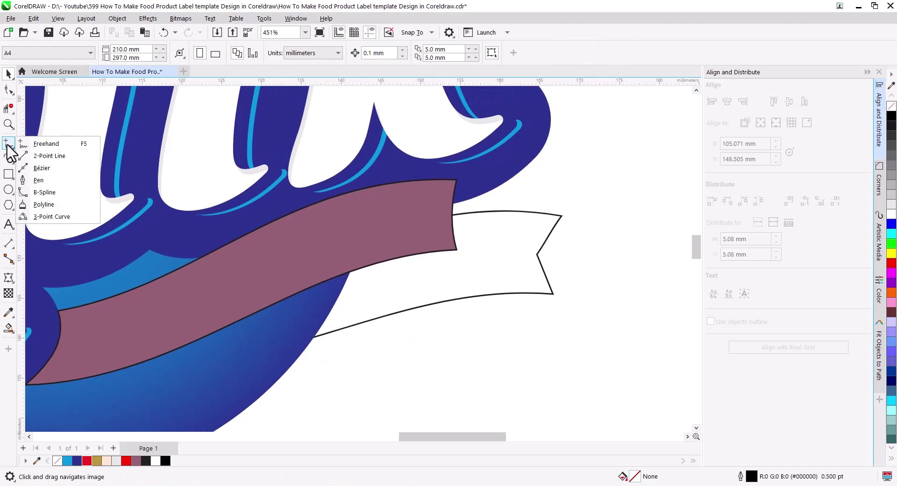
pyautogui.click(42, 155)
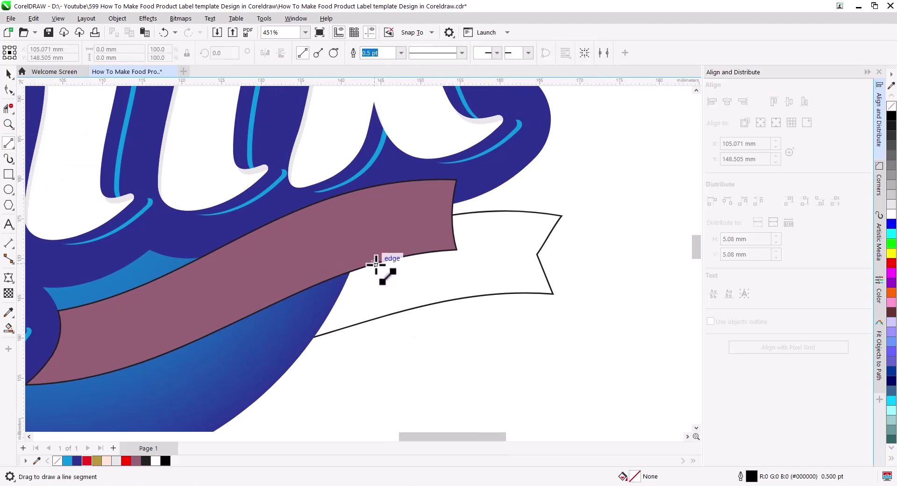
pyautogui.moveTo(385, 264); pyautogui.dragTo(385, 318)
pyautogui.click(8, 89)
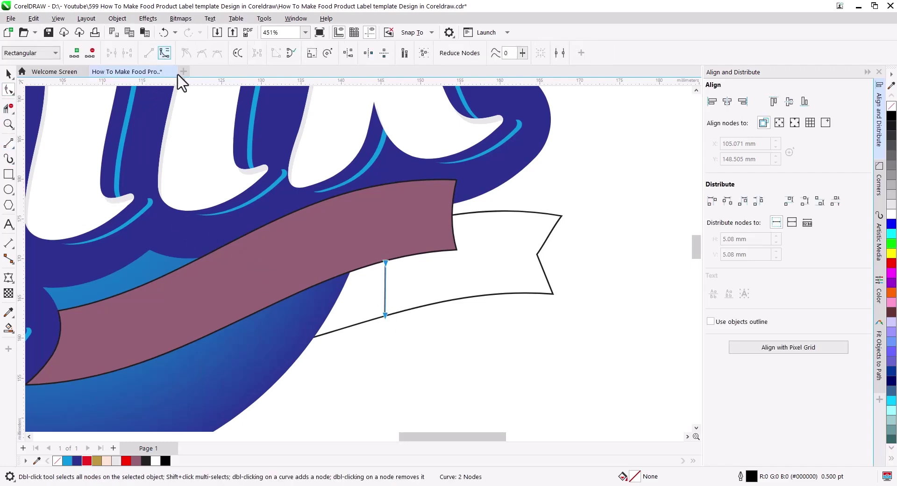
pyautogui.moveTo(385, 287); pyautogui.dragTo(351, 325)
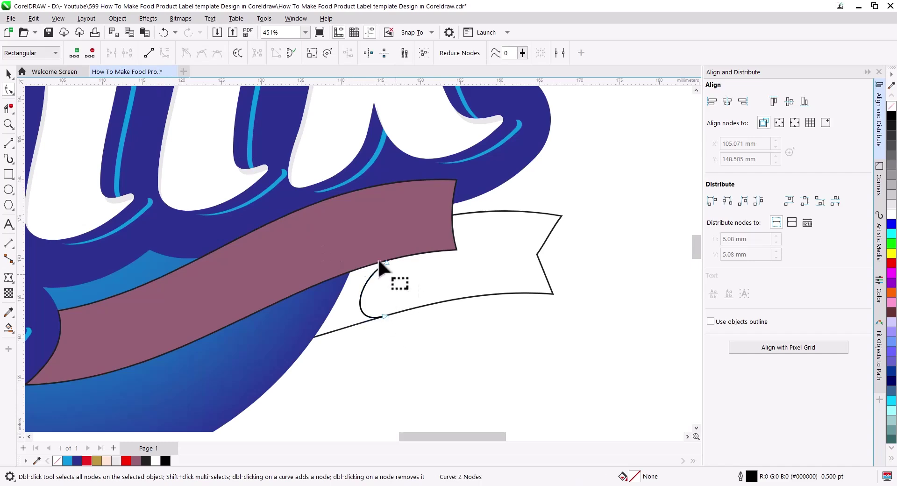
pyautogui.moveTo(349, 272); pyautogui.dragTo(350, 271)
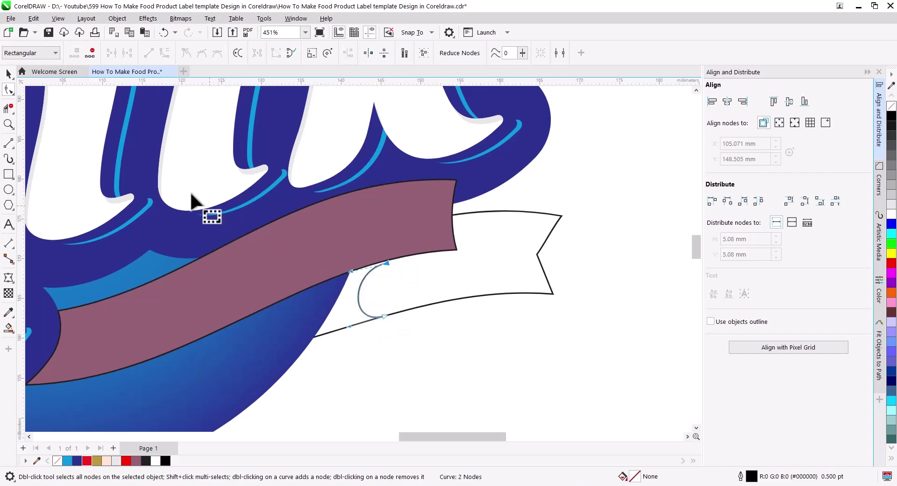
# Extend the fold curve to the front band's lower right corner and bend the new segment into an S shape
pyautogui.click(9, 142)
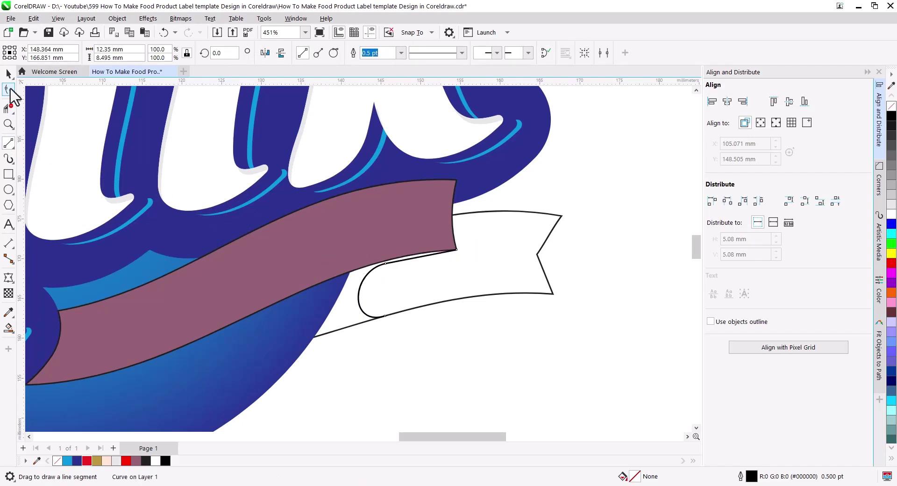
pyautogui.click(9, 89)
pyautogui.scroll(1, 440, 246)
pyautogui.moveTo(425, 262); pyautogui.dragTo(487, 294)
pyautogui.scroll(-3, 377, 275)
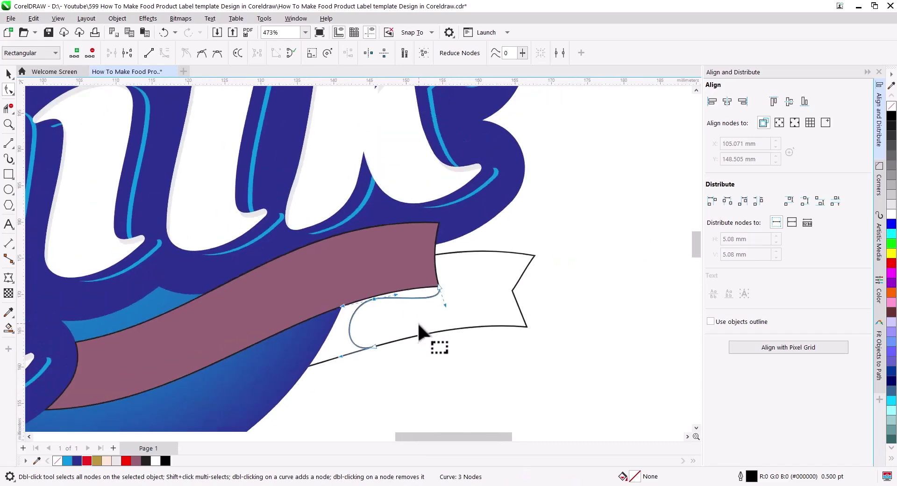
# Draw a short line from the fold curve's left side up past the front band's lower edge, adjusting its lower end to meet the curve
pyautogui.click(8, 142)
pyautogui.moveTo(333, 319); pyautogui.dragTo(341, 281)
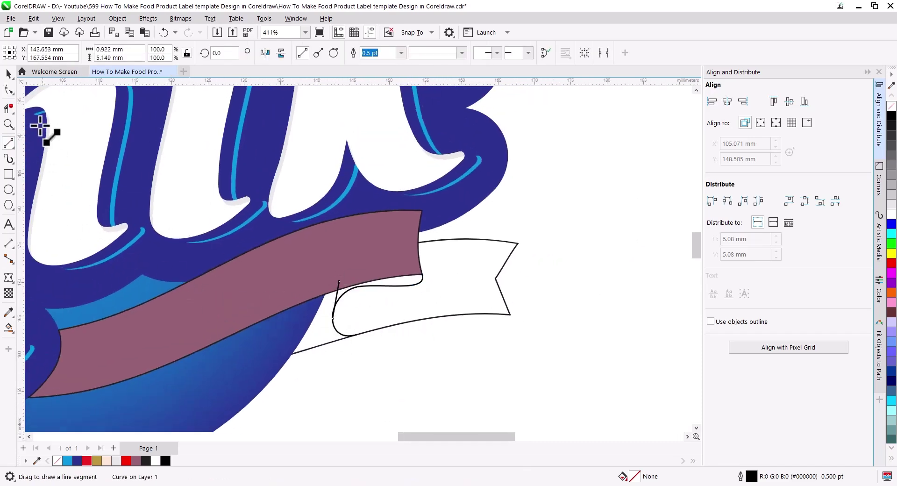
pyautogui.click(9, 89)
pyautogui.scroll(3, 348, 341)
pyautogui.moveTo(321, 321); pyautogui.dragTo(322, 310)
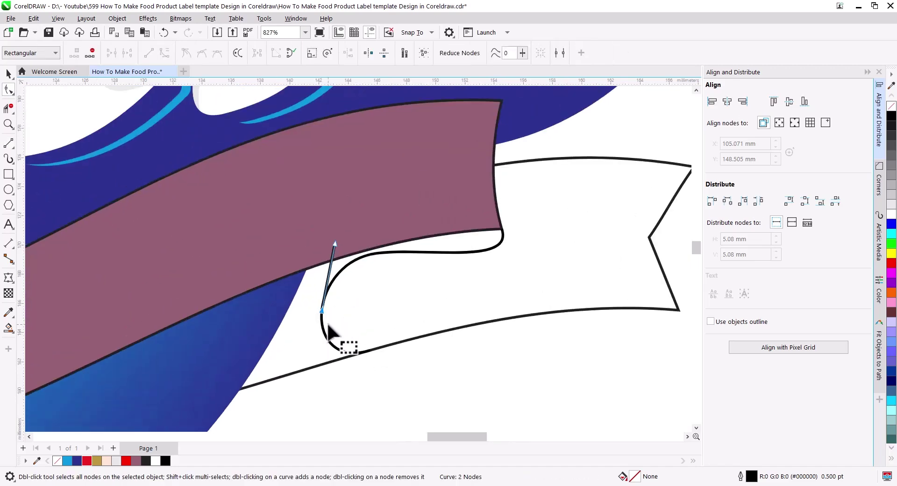
# Smart-fill the fold strip and the rear ribbon tail with the band's mauve color C:41 M:67 Y:40 K:9
pyautogui.click(8, 326)
pyautogui.click(461, 251)
pyautogui.click(440, 301)
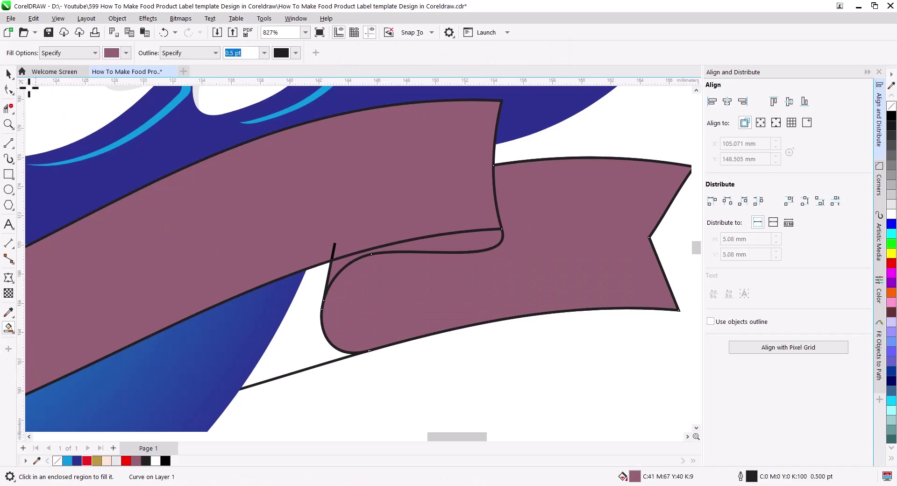
# Cut the two filled ribbon pieces, delete the leftover construction lines, and paste the pieces back in place
pyautogui.press('space')
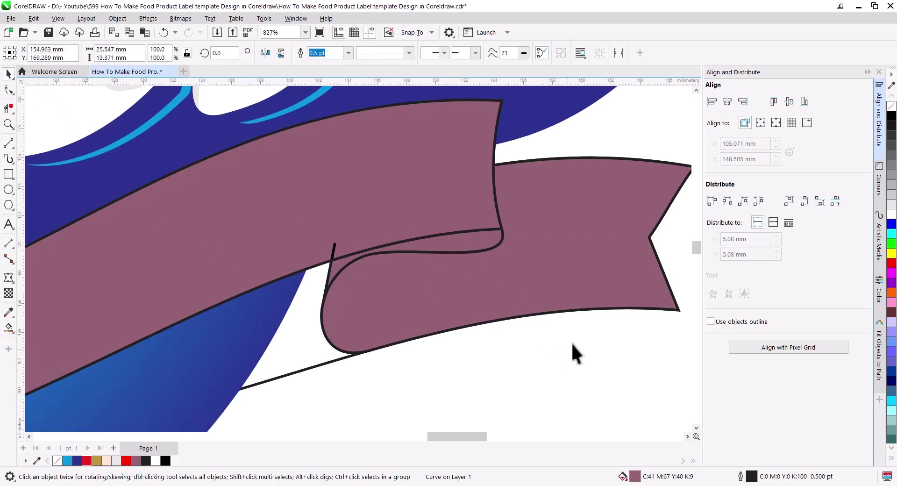
pyautogui.keyDown('shift'); pyautogui.click(466, 240); pyautogui.keyUp('shift')
pyautogui.rightClick(467, 242)
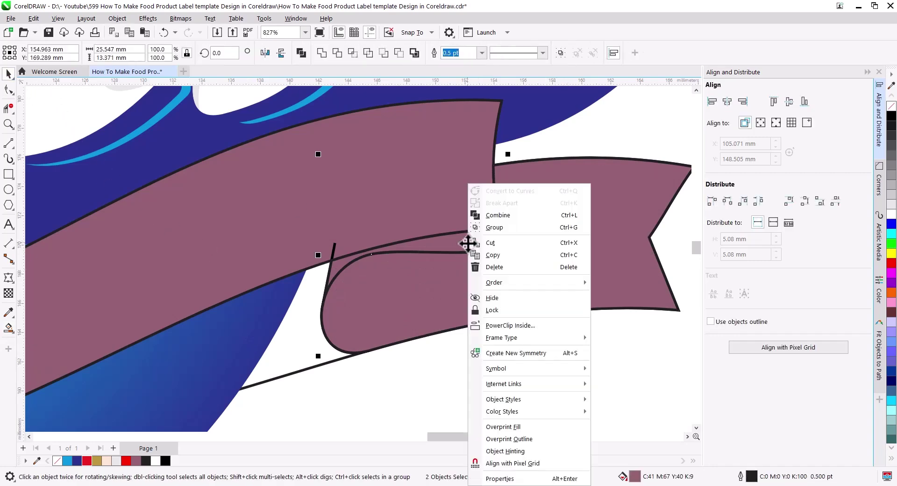
pyautogui.click(495, 243)
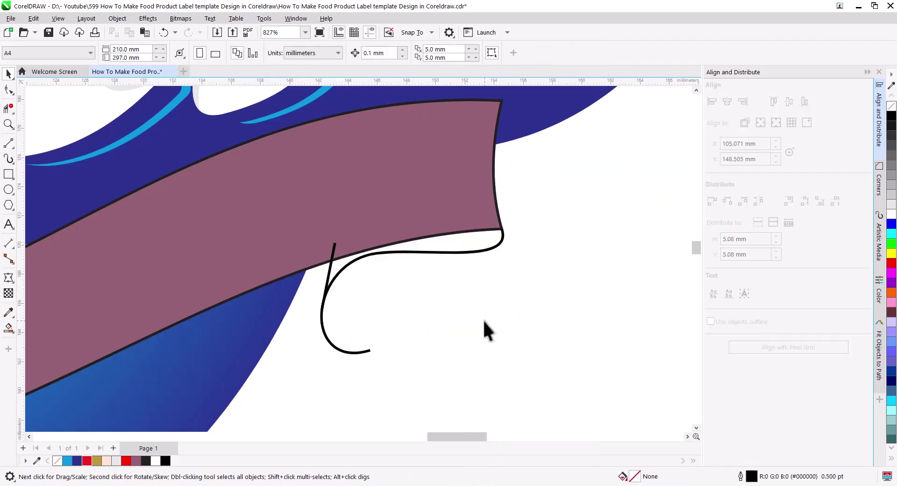
pyautogui.moveTo(237, 187); pyautogui.dragTo(238, 189)
pyautogui.press('Delete')
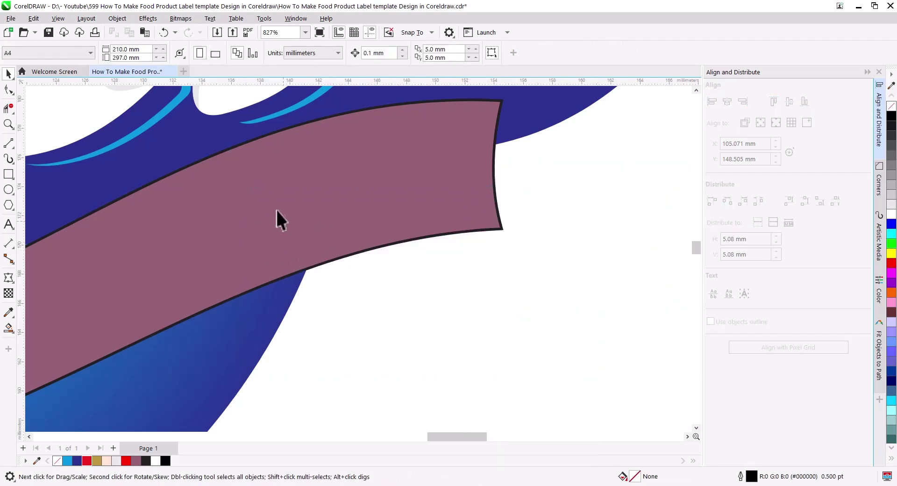
pyautogui.click(145, 32)
pyautogui.scroll(-3, 452, 327)
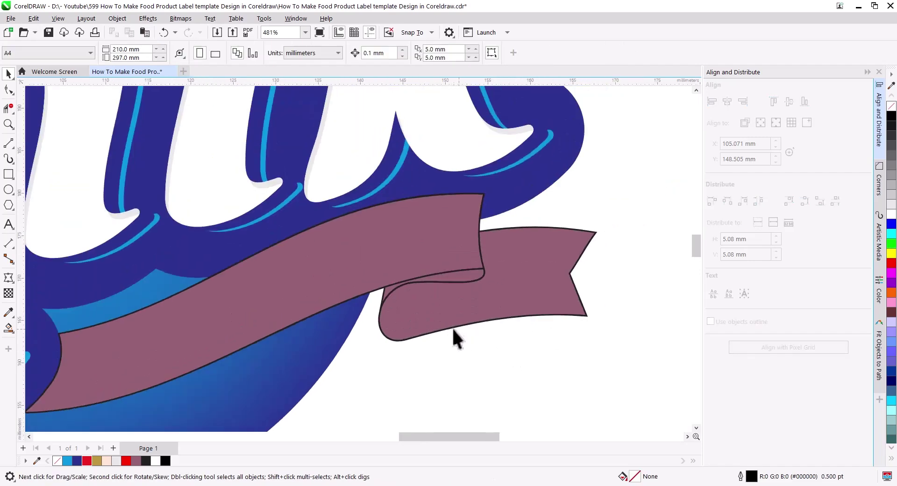
# Add nodes on both sides of the front band's upper right corner, remove the corner node, and shape the corner into a smooth round
pyautogui.scroll(3, 484, 324)
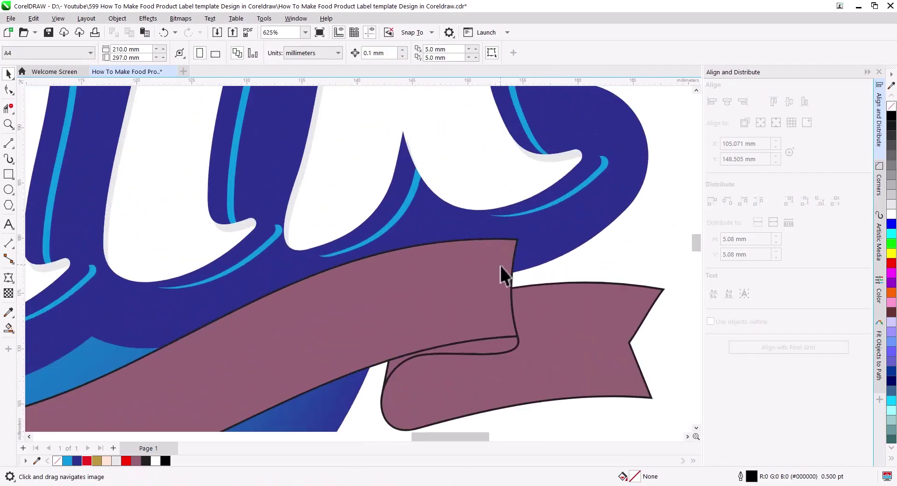
pyautogui.press('F10')
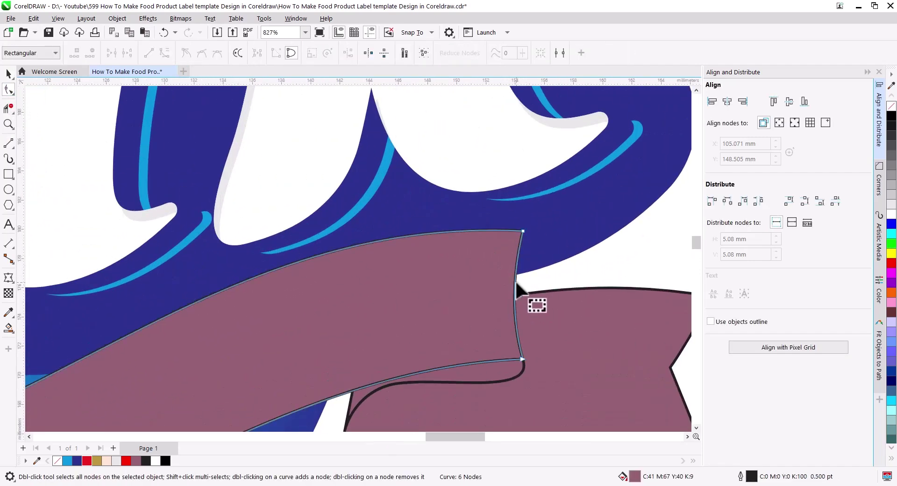
pyautogui.doubleClick(472, 230)
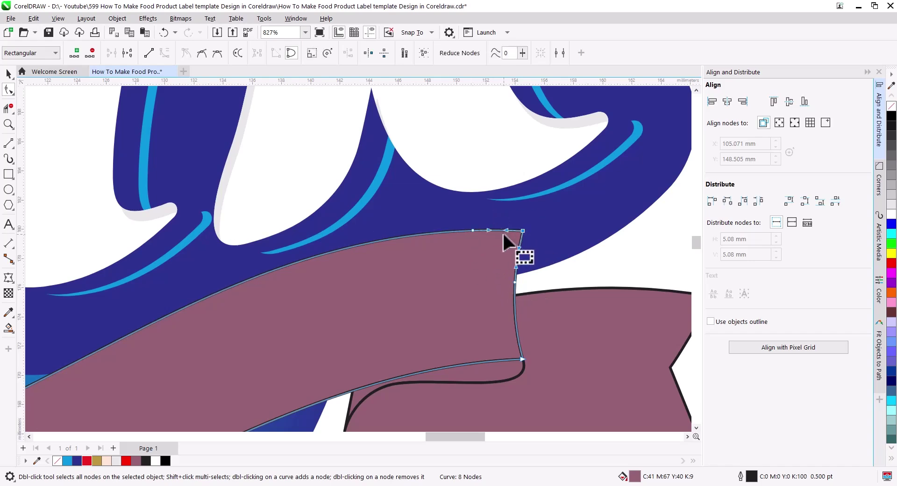
pyautogui.click(473, 230)
pyautogui.moveTo(519, 228)
pyautogui.mouseDown()
pyautogui.moveTo(519, 255)
pyautogui.moveTo(524, 227)
pyautogui.moveTo(516, 230)
pyautogui.mouseUp()
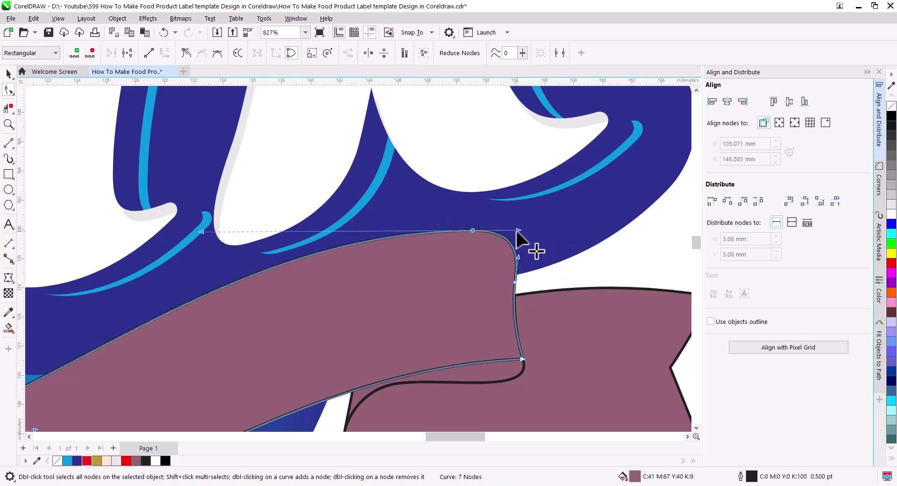
pyautogui.click(9, 74)
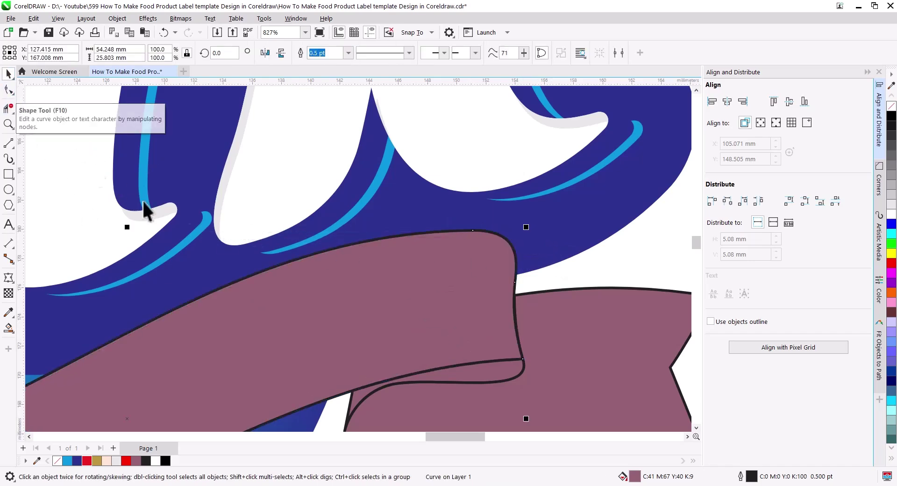
pyautogui.scroll(-4, 462, 326)
pyautogui.scroll(3, 436, 343)
pyautogui.moveTo(437, 343); pyautogui.dragTo(464, 312)
pyautogui.scroll(-7, 420, 340)
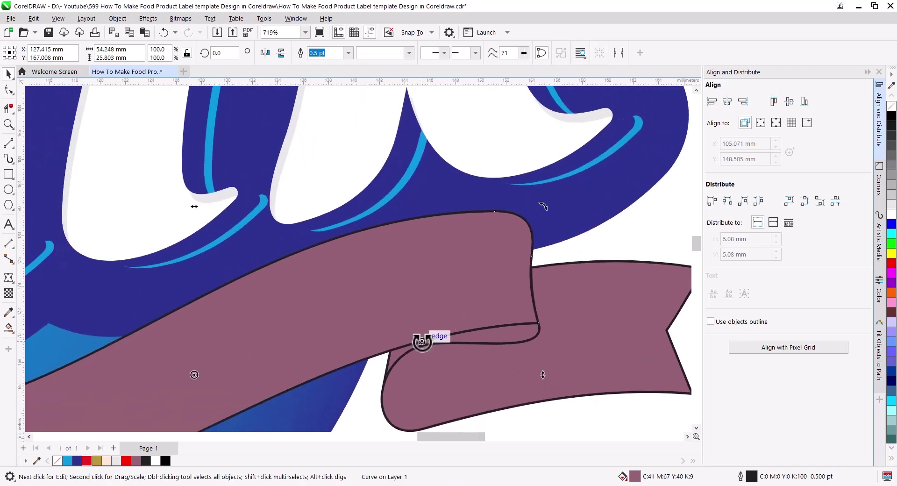
pyautogui.click(526, 378)
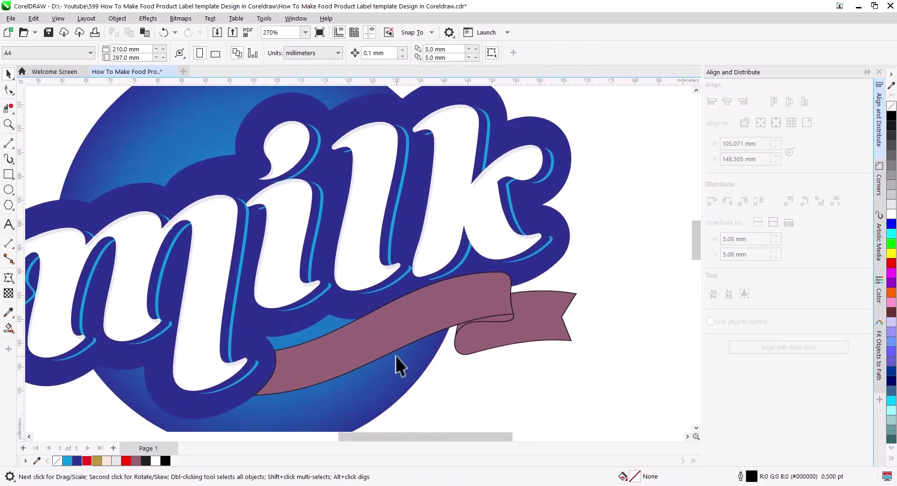
# Copy all the ribbon pieces together and add a second page to the document
pyautogui.scroll(1, 515, 345)
pyautogui.moveTo(516, 355); pyautogui.dragTo(147, 181)
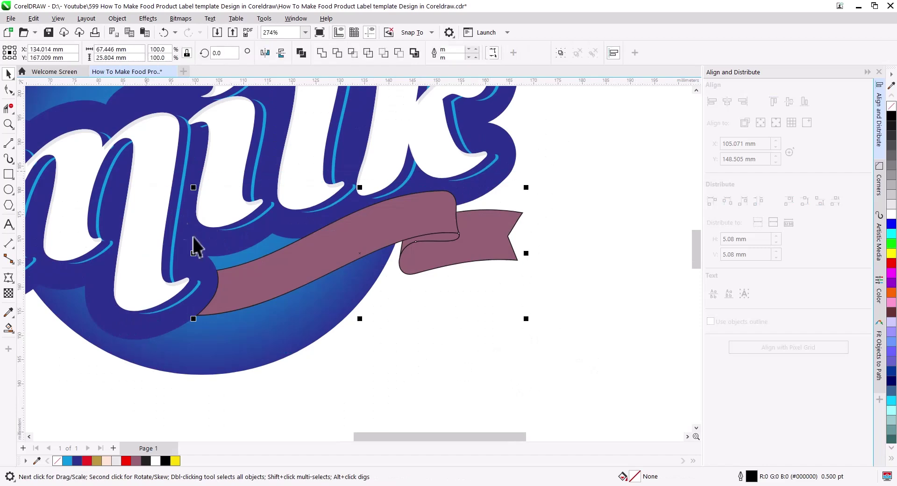
pyautogui.rightClick(344, 245)
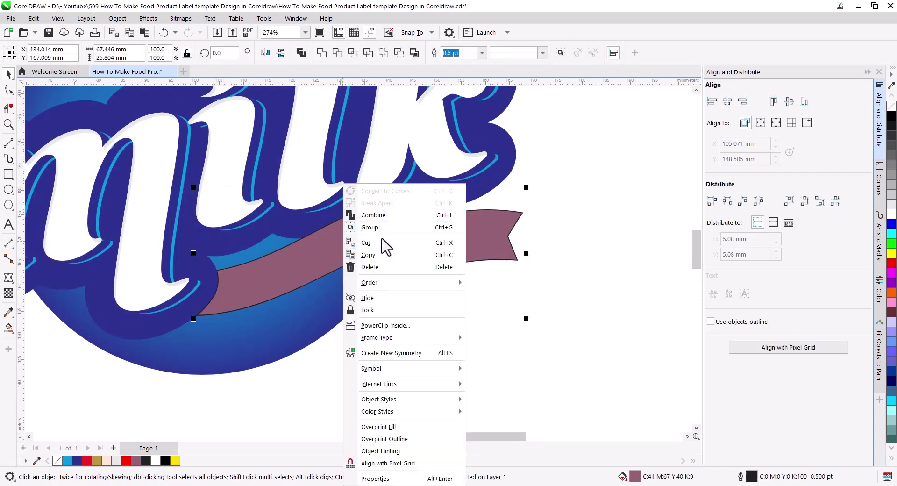
pyautogui.click(372, 255)
pyautogui.click(113, 447)
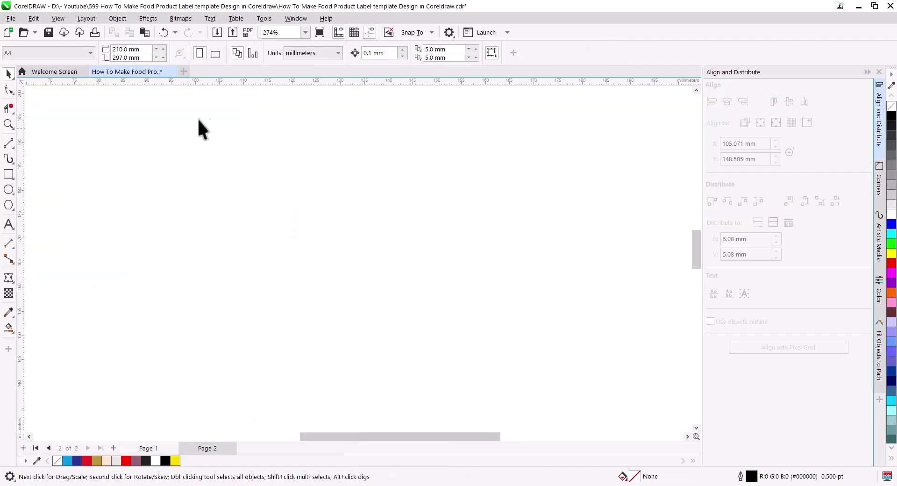
# Paste the ribbon pieces onto page 2, give them black outlines and remove their fills
pyautogui.click(145, 33)
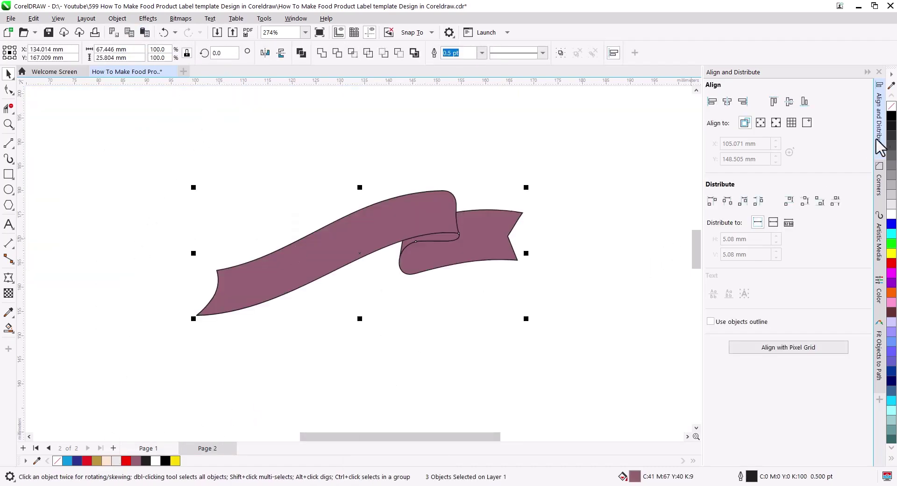
pyautogui.rightClick(891, 117)
pyautogui.click(891, 107)
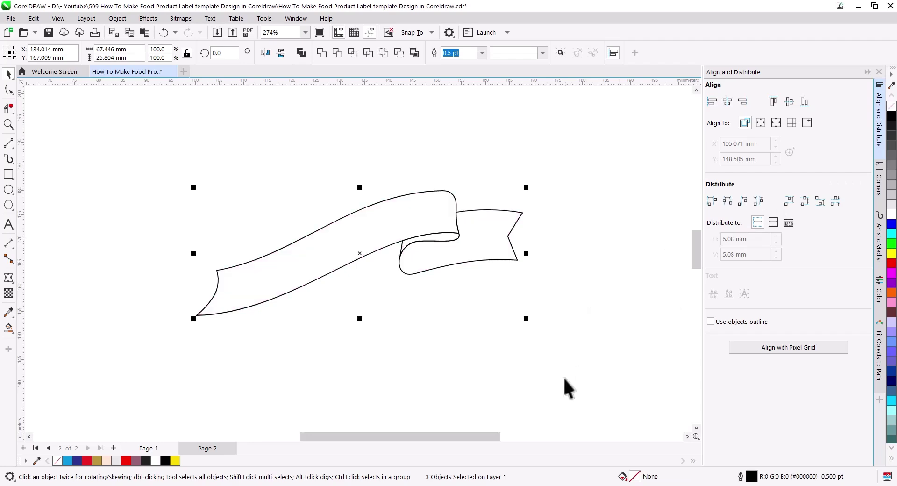
pyautogui.click(565, 379)
# Place a copy of the front band's outline about 0.5 mm above the original
pyautogui.scroll(3, 268, 298)
pyautogui.scroll(3, 270, 302)
pyautogui.click(301, 326)
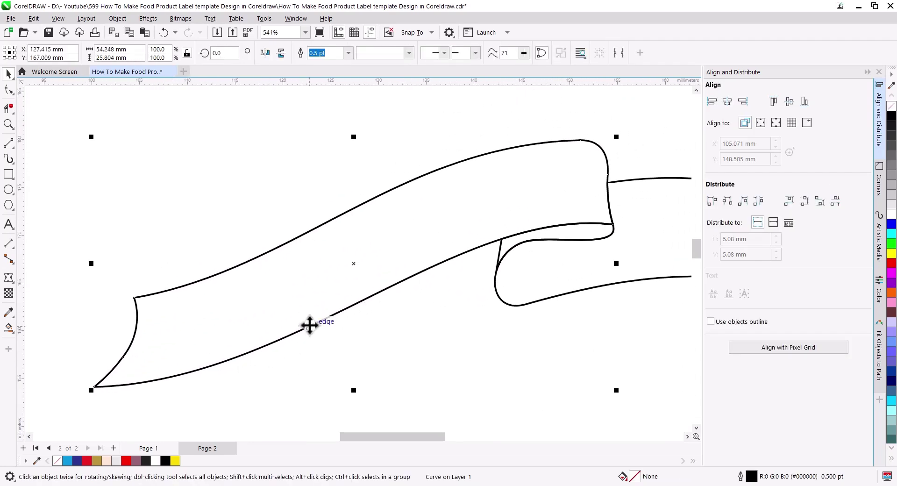
pyautogui.moveTo(308, 315); pyautogui.dragTo(307, 312)
pyautogui.click(329, 332)
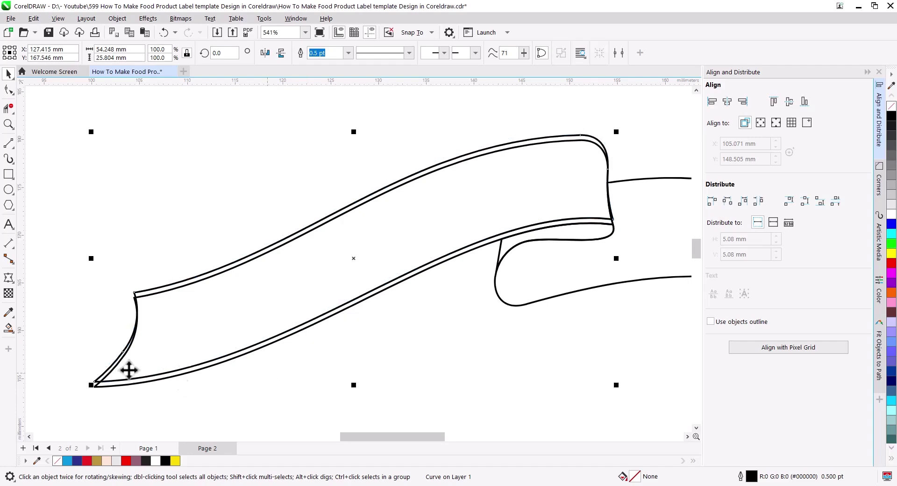
# Smart-fill the strip between the two outlines along the band's lower edge with yellow C:2 M:9 Y:100 K:0
pyautogui.click(8, 328)
pyautogui.click(126, 383)
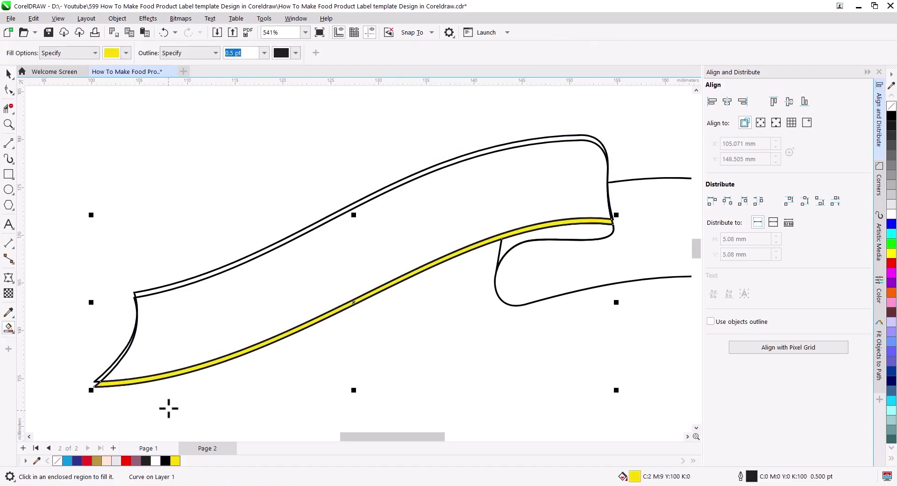
pyautogui.click(8, 73)
# Shift the outline copy slightly higher and smart-fill the thin second strip beside the yellow lower trim in the same yellow
pyautogui.scroll(2, 136, 354)
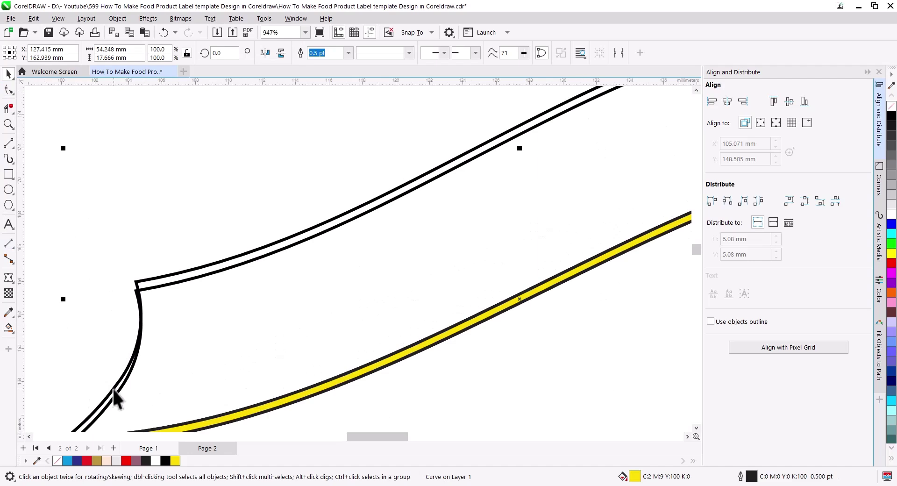
pyautogui.scroll(-1, 114, 396)
pyautogui.scroll(3, 290, 364)
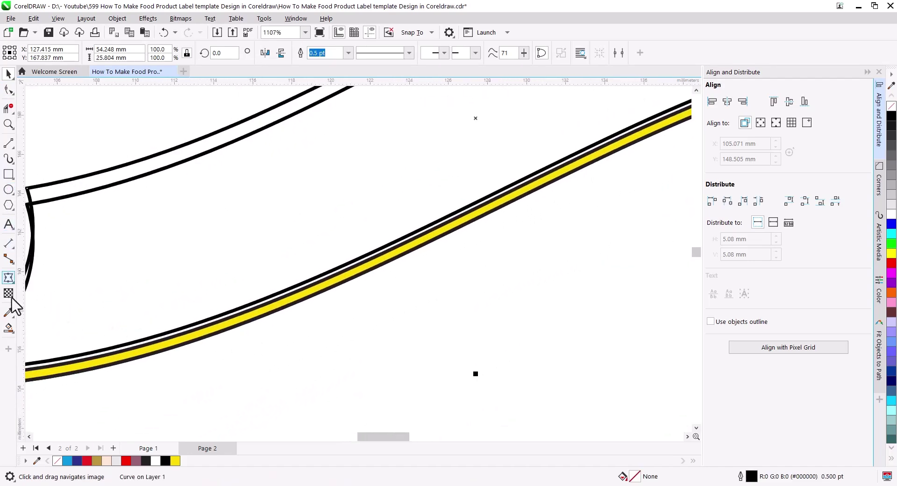
pyautogui.press('space')
pyautogui.click(99, 350)
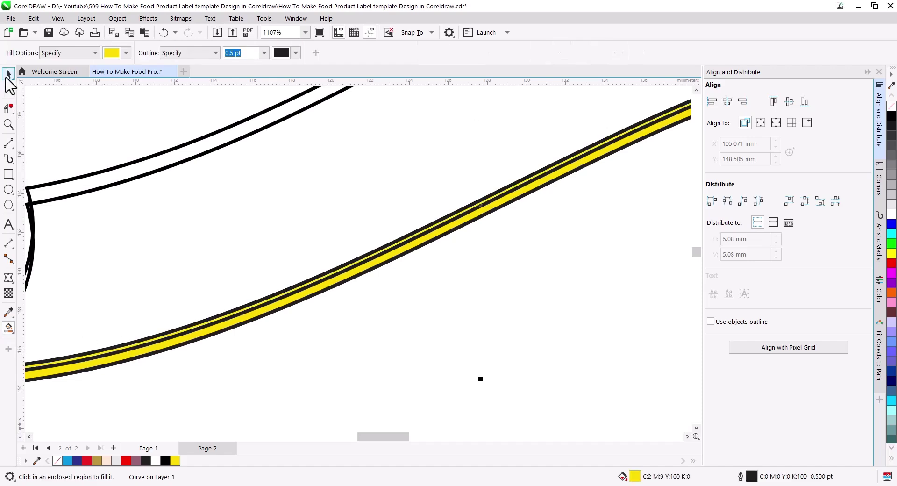
pyautogui.click(7, 77)
# Move the outline copy about 0.5 mm below the original band and smart-fill the strip along the upper edge yellow
pyautogui.moveTo(118, 169); pyautogui.dragTo(119, 201)
pyautogui.moveTo(153, 243); pyautogui.dragTo(282, 282)
pyautogui.moveTo(199, 269); pyautogui.dragTo(199, 263)
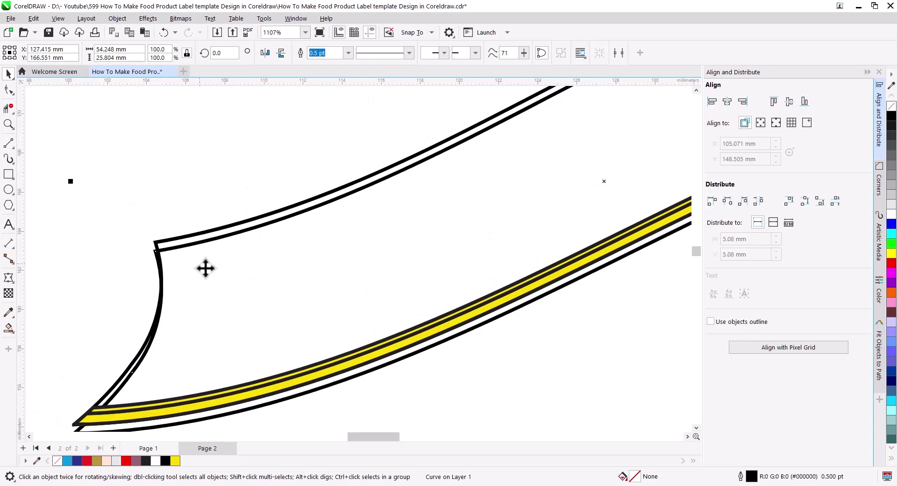
pyautogui.moveTo(308, 286); pyautogui.dragTo(267, 306)
pyautogui.scroll(-4, 267, 307)
pyautogui.scroll(4, 389, 253)
pyautogui.moveTo(333, 275); pyautogui.dragTo(374, 279)
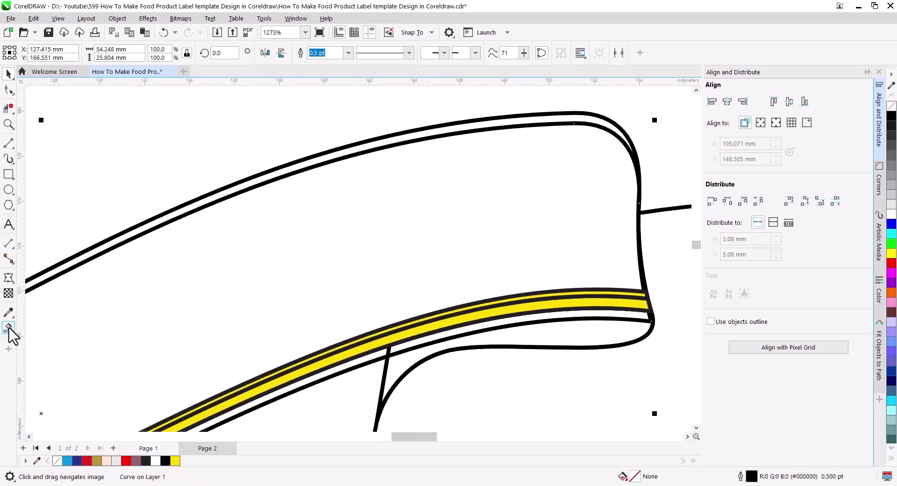
pyautogui.click(9, 328)
pyautogui.click(294, 173)
pyautogui.click(9, 75)
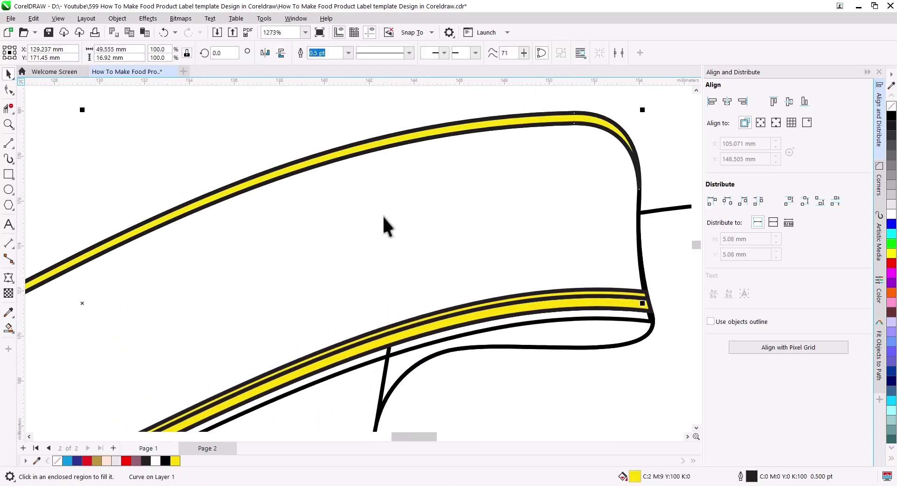
# Lower the outline copy slightly more and smart-fill the thin inner strip along the upper edge yellow
pyautogui.moveTo(376, 206); pyautogui.dragTo(375, 214)
pyautogui.moveTo(306, 266); pyautogui.dragTo(673, 173)
pyautogui.moveTo(52, 422); pyautogui.dragTo(259, 362)
pyautogui.click(8, 328)
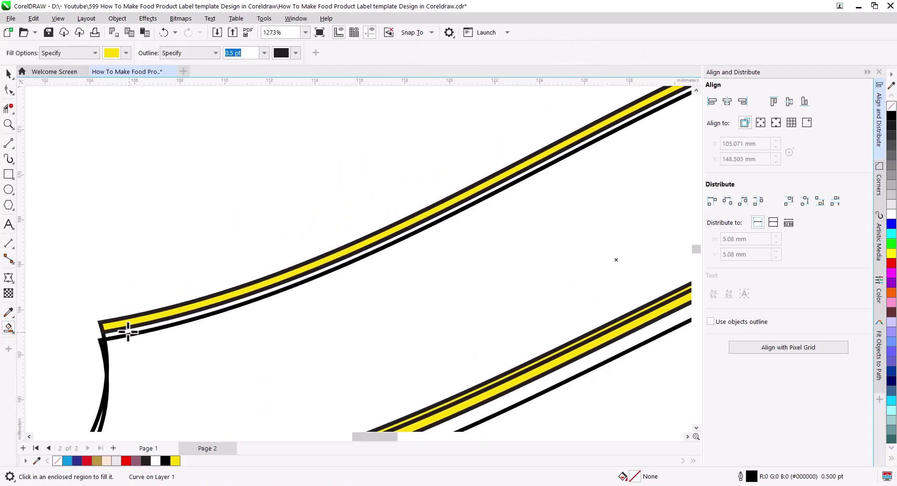
pyautogui.click(125, 329)
pyautogui.click(9, 73)
# Delete the offset copy of the band's outline, keeping the original band and the filled strips
pyautogui.click(61, 237)
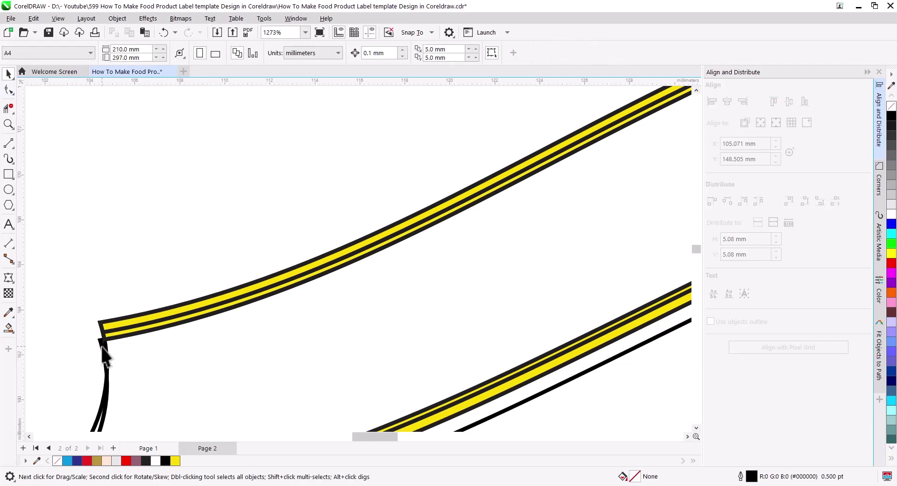
pyautogui.click(103, 349)
pyautogui.press('Delete')
pyautogui.scroll(-2, 170, 242)
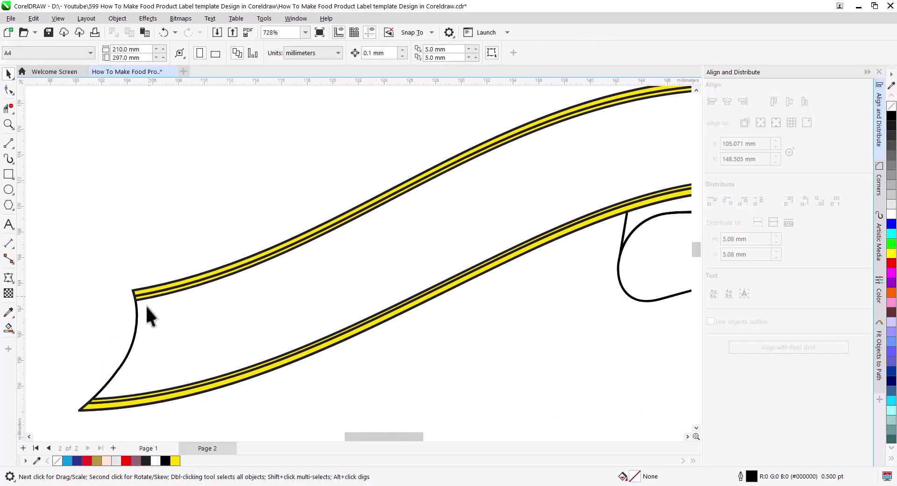
# Fill the two thin inner strips with cream #FFE7D4 and combine them into one object
pyautogui.click(110, 403)
pyautogui.keyDown('shift'); pyautogui.click(105, 397); pyautogui.keyUp('shift')
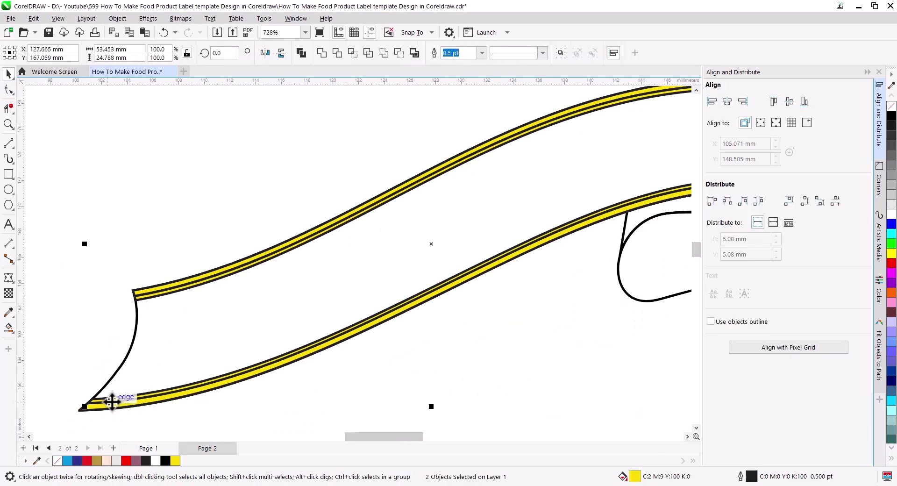
pyautogui.click(107, 460)
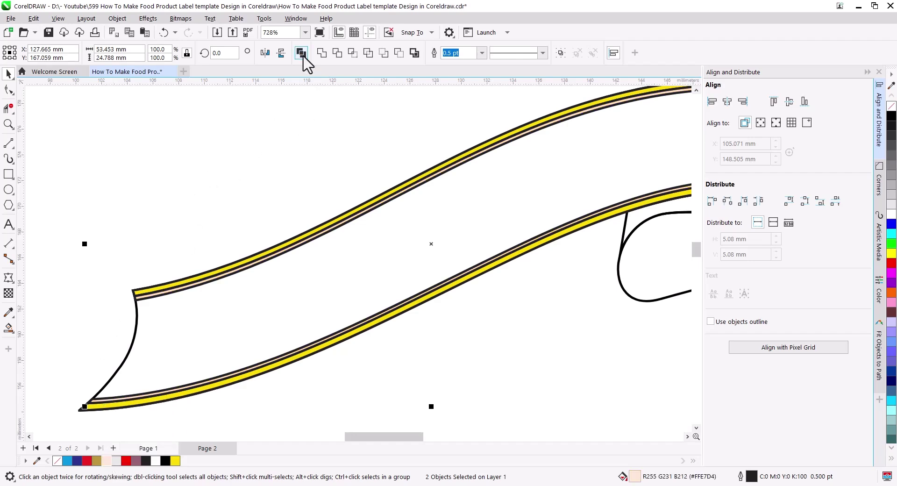
pyautogui.click(166, 218)
# Combine the two wider outer strips and fill them with the document palette's gold
pyautogui.click(146, 288)
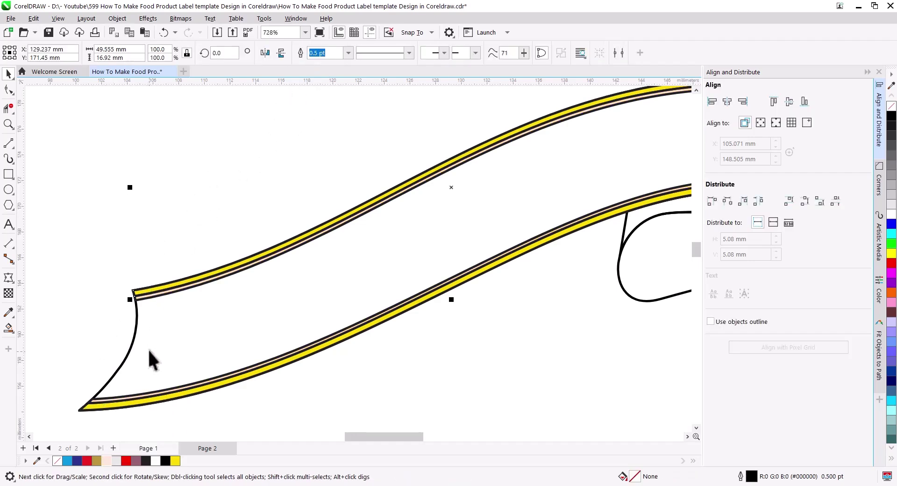
pyautogui.keyDown('shift'); pyautogui.click(104, 404); pyautogui.keyUp('shift')
pyautogui.click(301, 53)
pyautogui.click(97, 460)
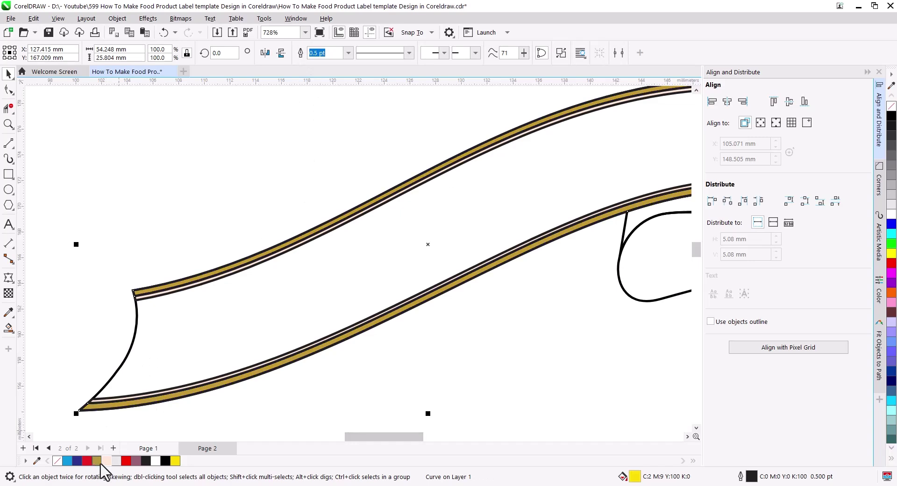
pyautogui.scroll(2, 106, 397)
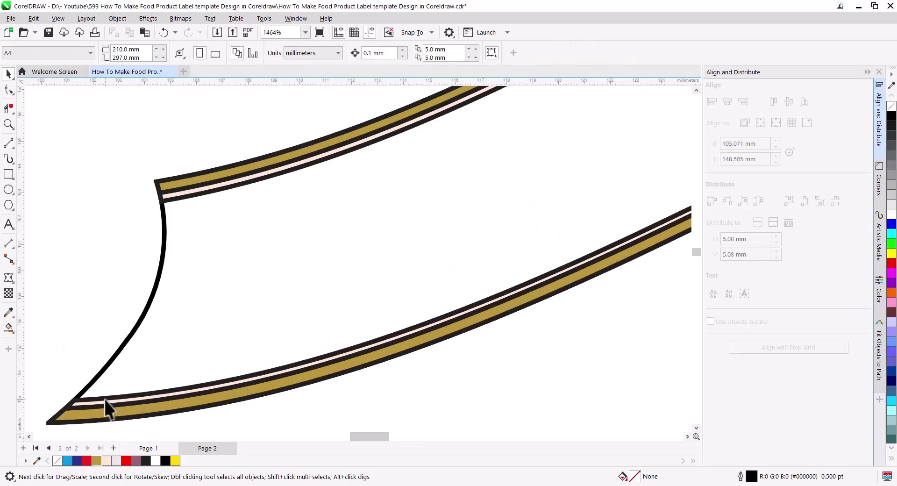
# Cut the gold and cream strips from page 2, paste them onto the ribbon on page 1, and remove their outlines
pyautogui.keyDown('shift'); pyautogui.click(104, 399); pyautogui.keyUp('shift')
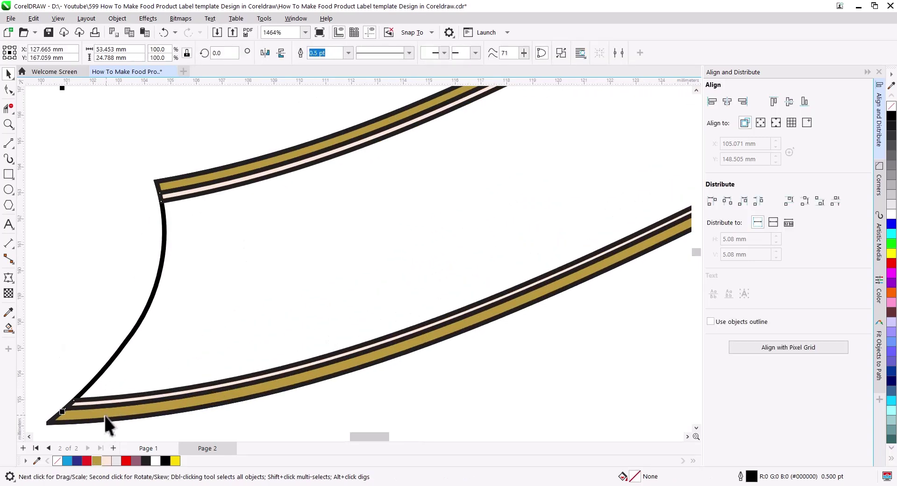
pyautogui.rightClick(183, 186)
pyautogui.click(223, 264)
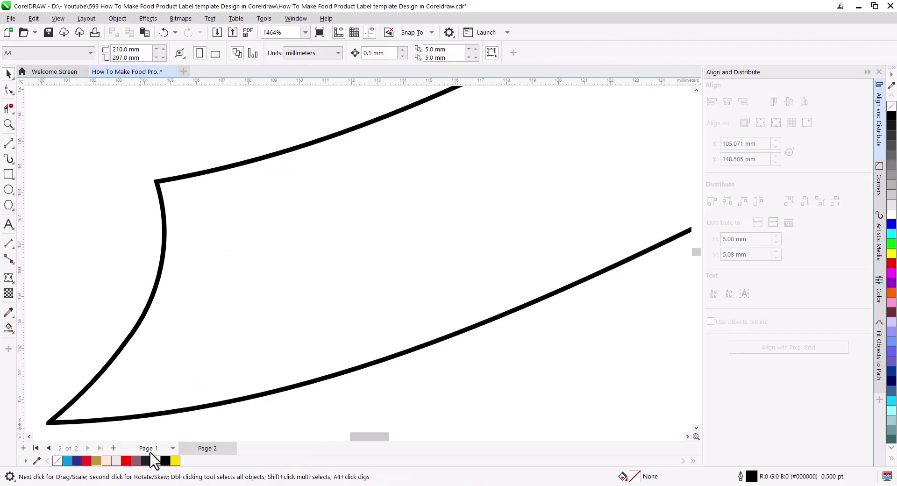
pyautogui.click(149, 448)
pyautogui.scroll(-3, 280, 369)
pyautogui.moveTo(385, 358); pyautogui.dragTo(332, 345)
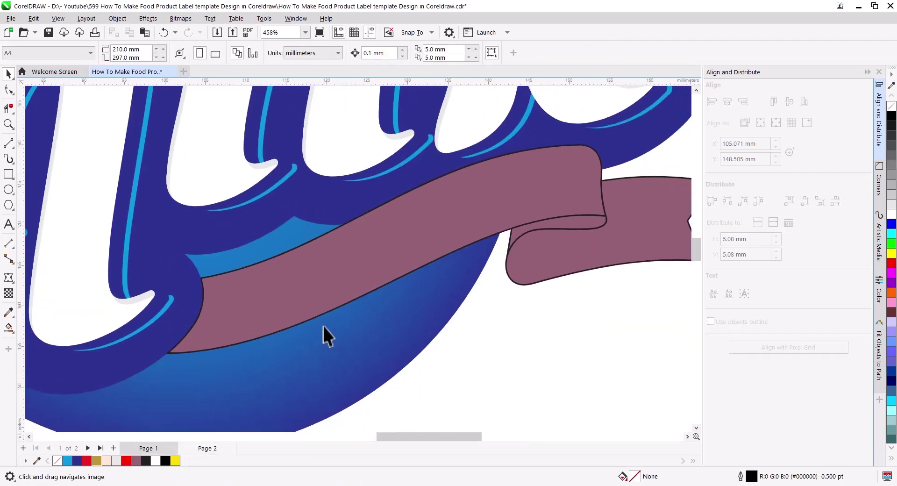
pyautogui.click(146, 36)
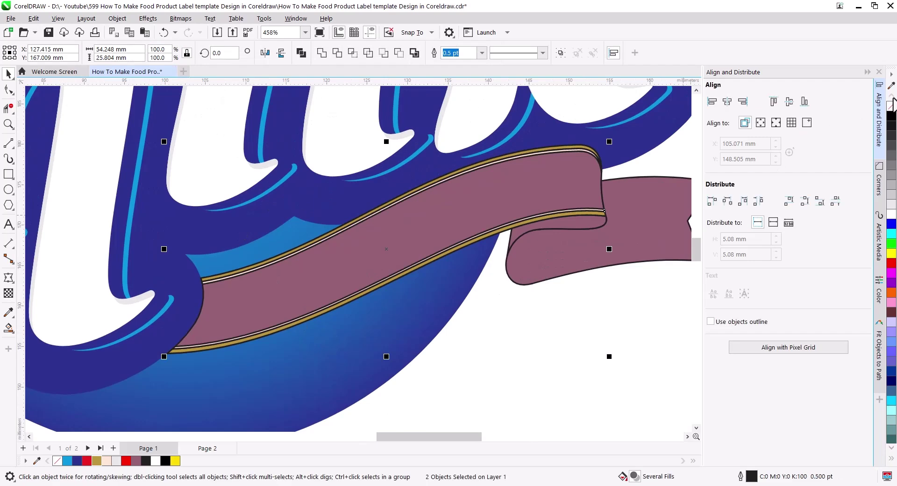
pyautogui.click(494, 301)
# Fill the ribbon's front band with red #EB1E22 and reselect it
pyautogui.click(435, 270)
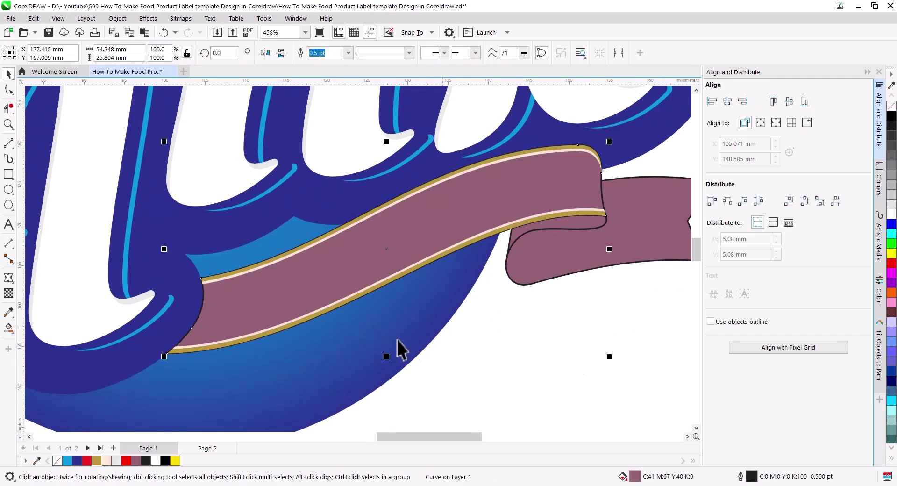
pyautogui.click(87, 461)
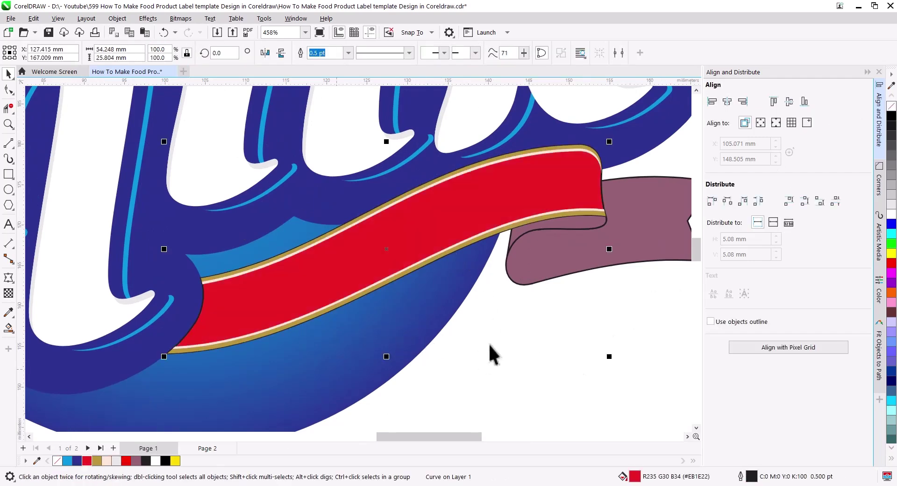
pyautogui.click(501, 360)
pyautogui.moveTo(531, 369); pyautogui.dragTo(509, 372)
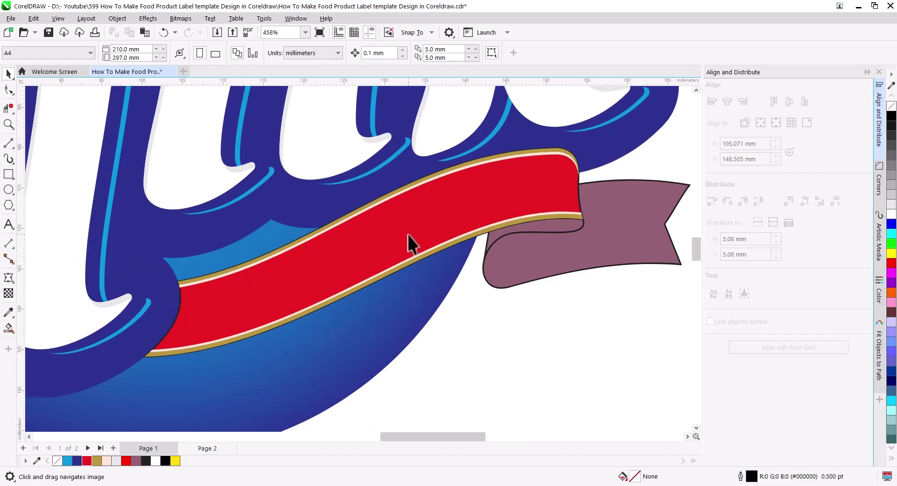
pyautogui.click(390, 273)
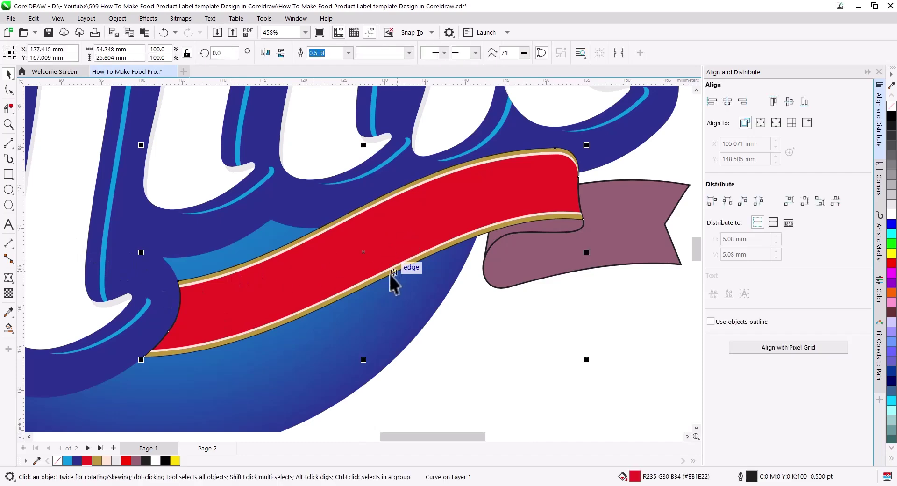
pyautogui.click(12, 332)
pyautogui.click(47, 356)
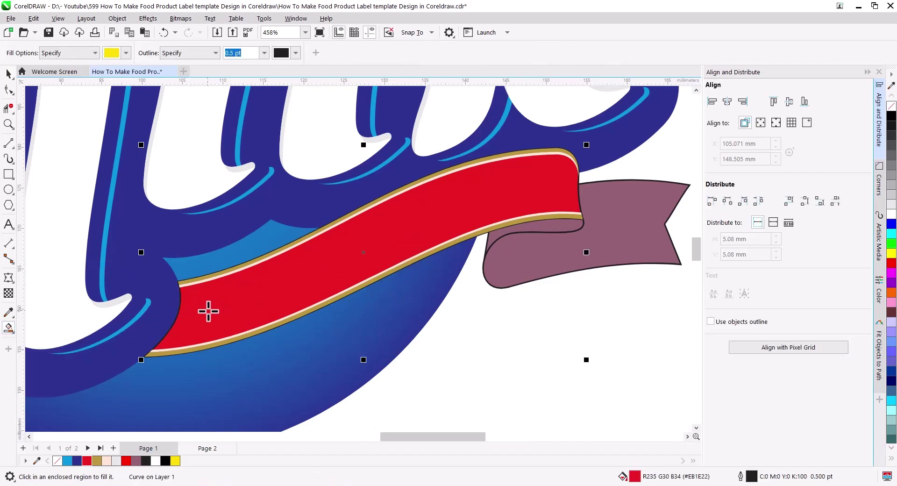
pyautogui.click(208, 311)
pyautogui.hotkey('ctrl', 'z')
# Apply a linear fountain fill along the front band from tail to fold, with red #EB1E22 on a new middle node and the end node
pyautogui.click(11, 332)
pyautogui.click(51, 327)
pyautogui.moveTo(189, 308); pyautogui.dragTo(573, 177)
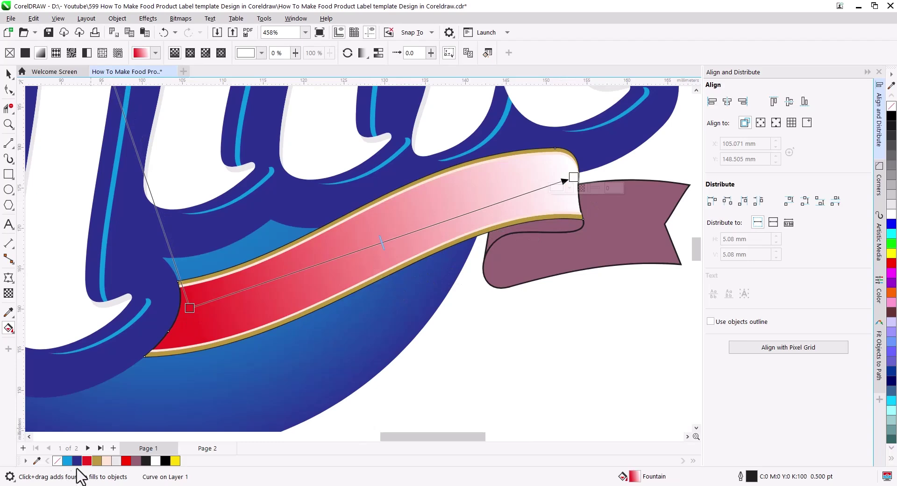
pyautogui.moveTo(86, 460); pyautogui.dragTo(371, 245)
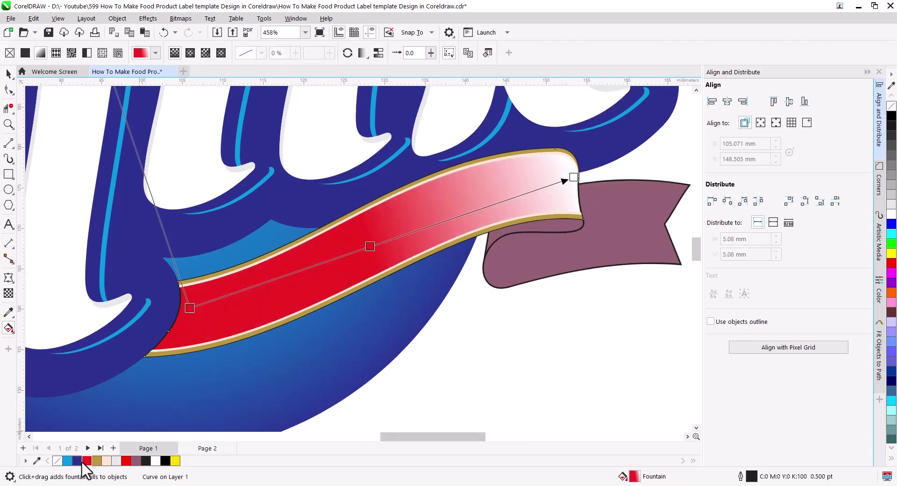
pyautogui.moveTo(574, 178); pyautogui.dragTo(574, 178)
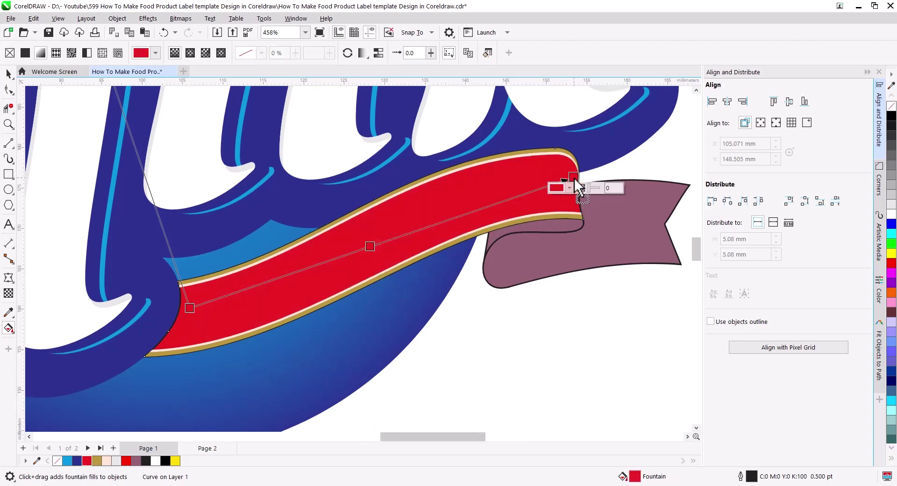
# Set the gradient's end node at the fold to dark red #B00003 and copy its hex code
pyautogui.click(569, 187)
pyautogui.click(560, 209)
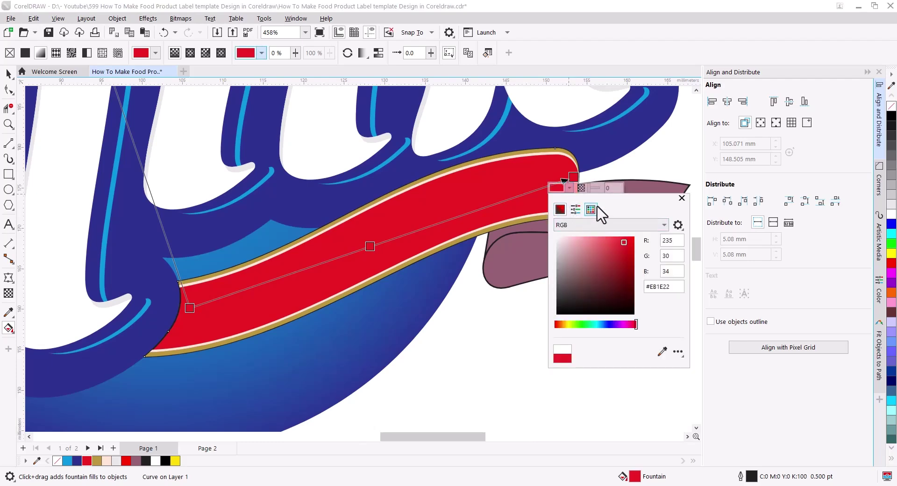
pyautogui.moveTo(623, 242); pyautogui.dragTo(633, 260)
pyautogui.doubleClick(655, 286)
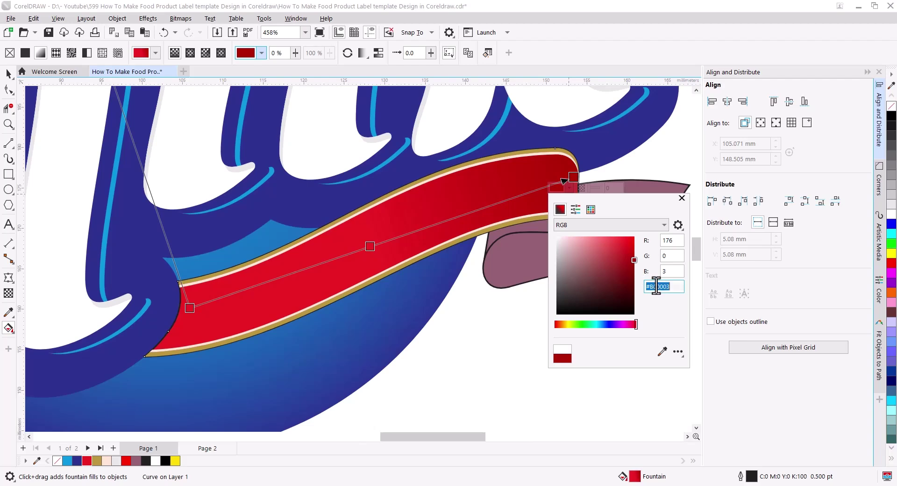
pyautogui.rightClick(654, 286)
pyautogui.click(677, 314)
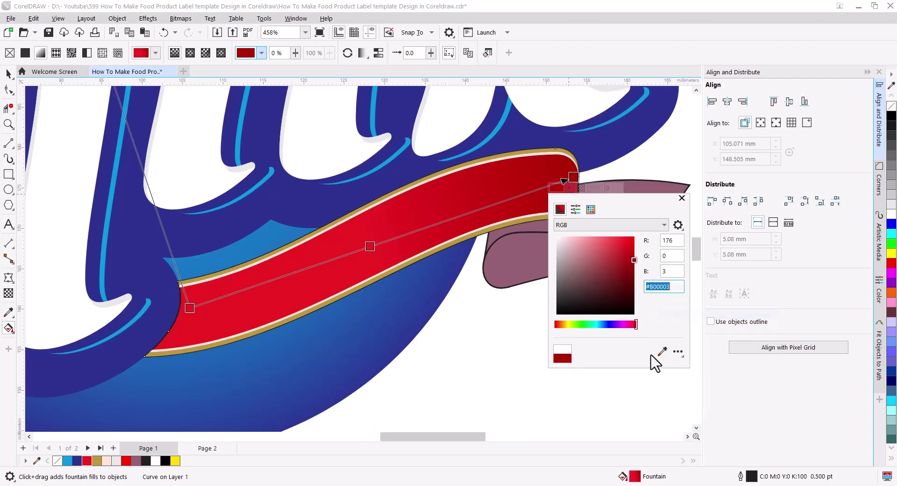
# Set the front band gradient's start node at the tail end to the copied dark red #B00003
pyautogui.click(189, 308)
pyautogui.click(183, 318)
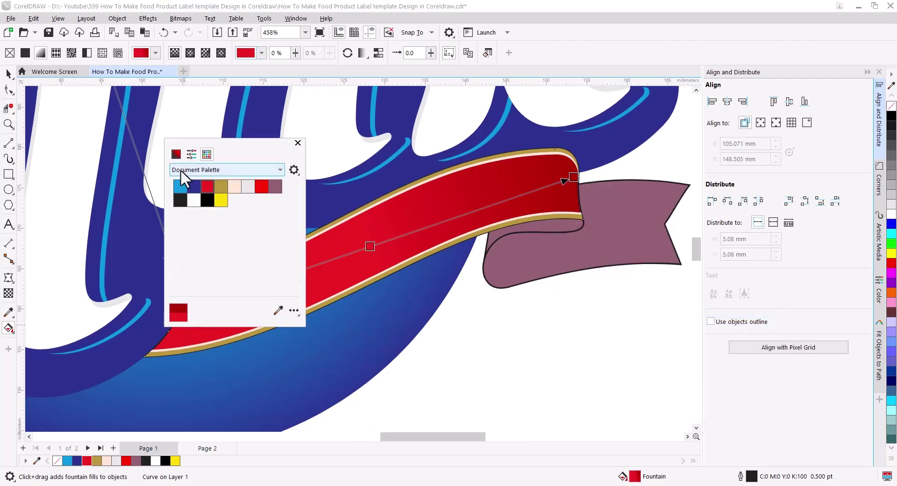
pyautogui.click(177, 155)
pyautogui.doubleClick(276, 231)
pyautogui.rightClick(275, 231)
pyautogui.click(290, 274)
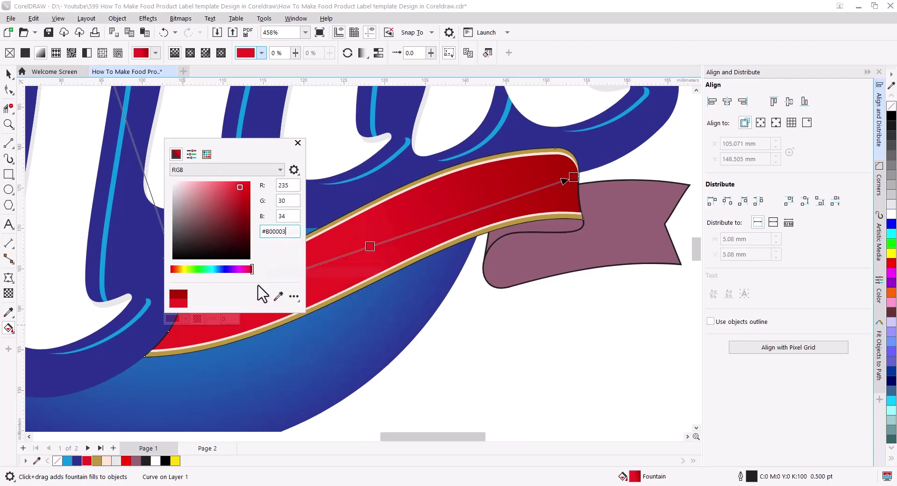
pyautogui.press('Return')
pyautogui.click(384, 231)
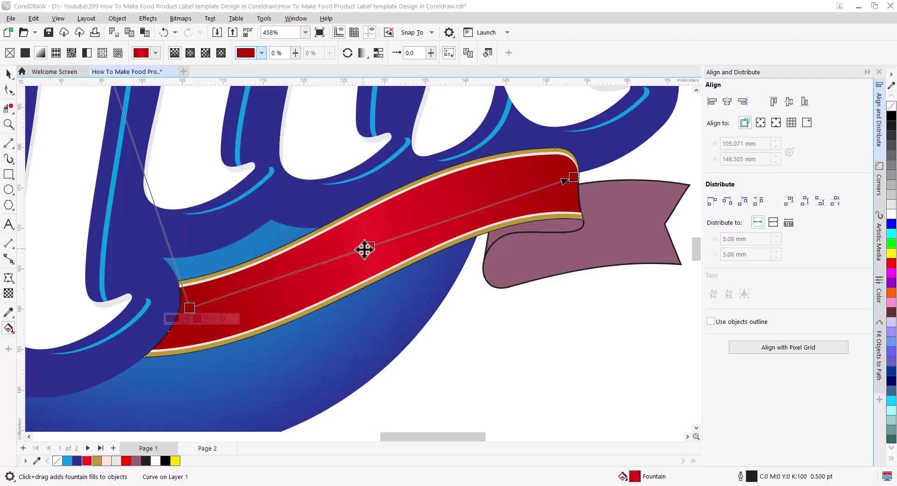
# Move the front band's red gradient node close to the tail end and add another red #EB1E22 node near the fold
pyautogui.moveTo(370, 247); pyautogui.dragTo(247, 288)
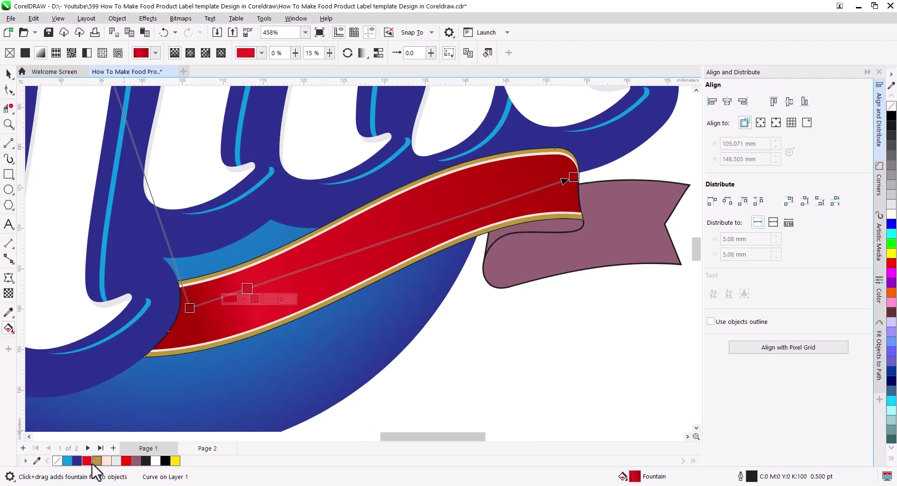
pyautogui.moveTo(92, 464); pyautogui.dragTo(355, 320)
pyautogui.moveTo(481, 209); pyautogui.dragTo(492, 205)
# Skew the front band's fountain fill so that its shading runs nearly vertically across the ribbon
pyautogui.scroll(-3, 396, 234)
pyautogui.moveTo(397, 267); pyautogui.dragTo(397, 295)
pyautogui.moveTo(236, 143); pyautogui.dragTo(267, 216)
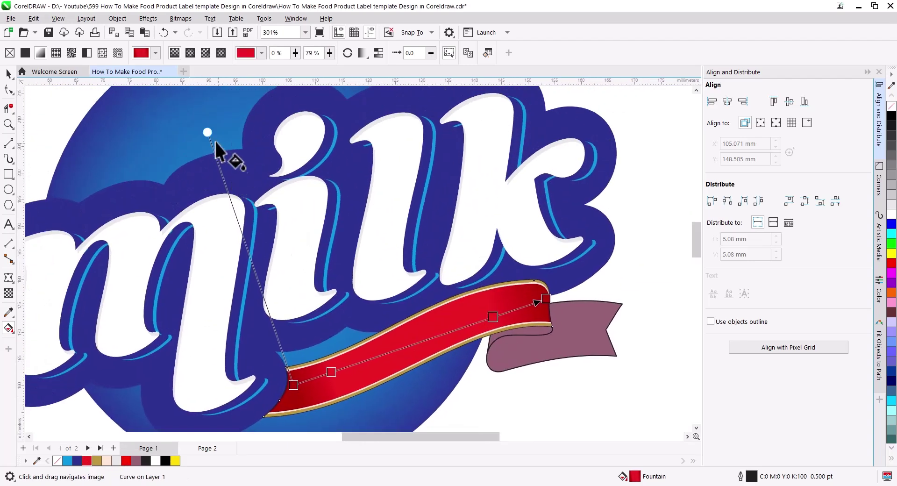
pyautogui.moveTo(208, 132); pyautogui.dragTo(277, 178)
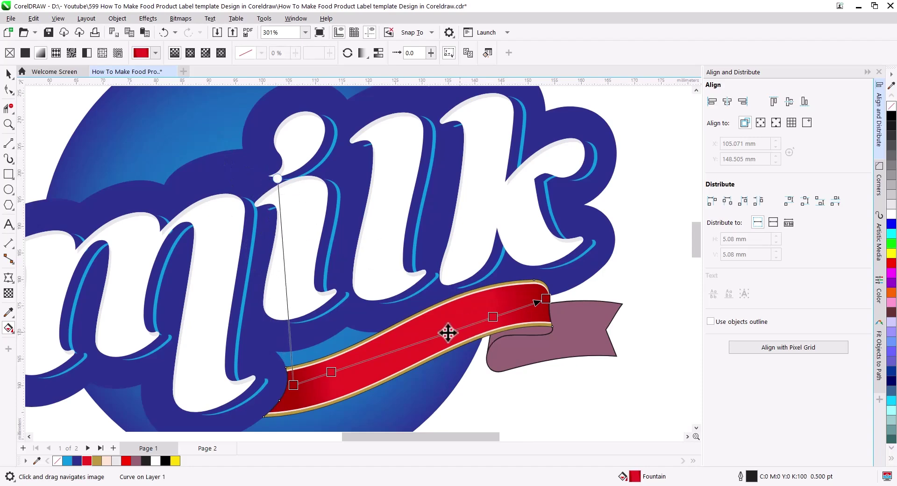
pyautogui.moveTo(447, 332); pyautogui.dragTo(410, 266)
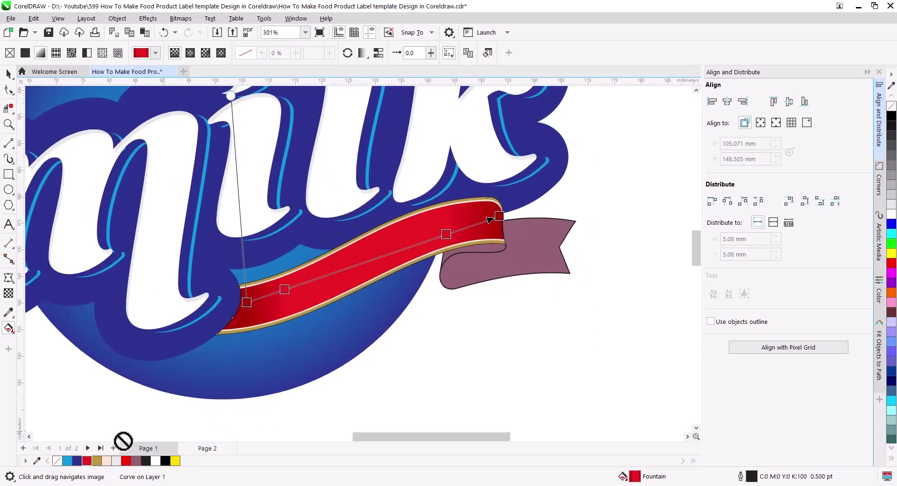
pyautogui.moveTo(123, 440); pyautogui.dragTo(362, 266)
pyautogui.hotkey('ctrl', 'z')
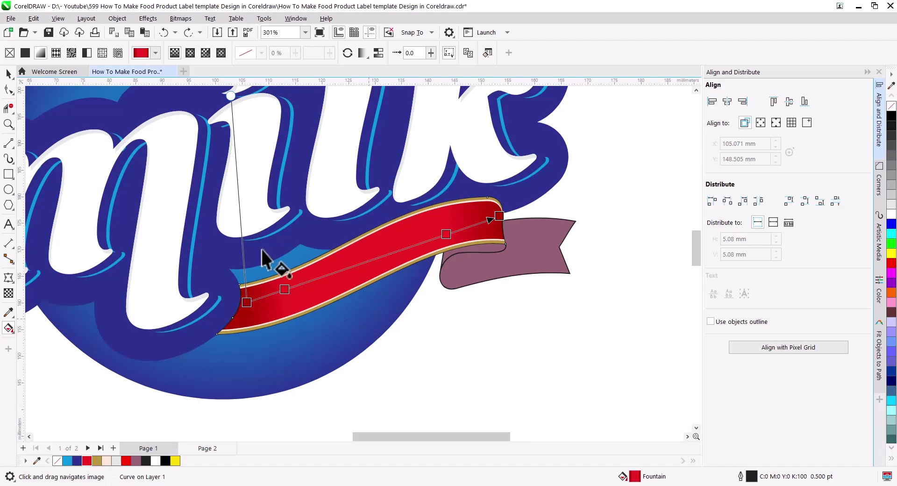
# Fill the small folded underside of the ribbon with dark red #B00003
pyautogui.click(10, 78)
pyautogui.click(466, 358)
pyautogui.moveTo(476, 363); pyautogui.dragTo(424, 370)
pyautogui.scroll(1, 377, 234)
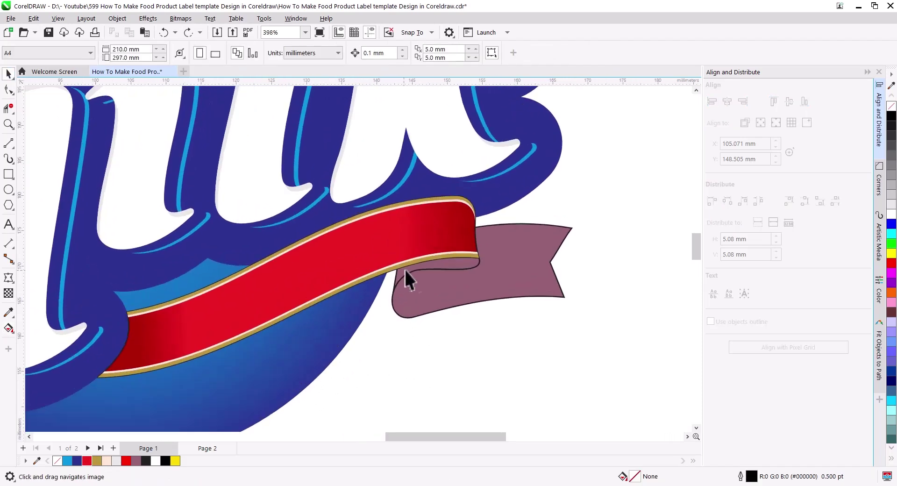
pyautogui.click(465, 262)
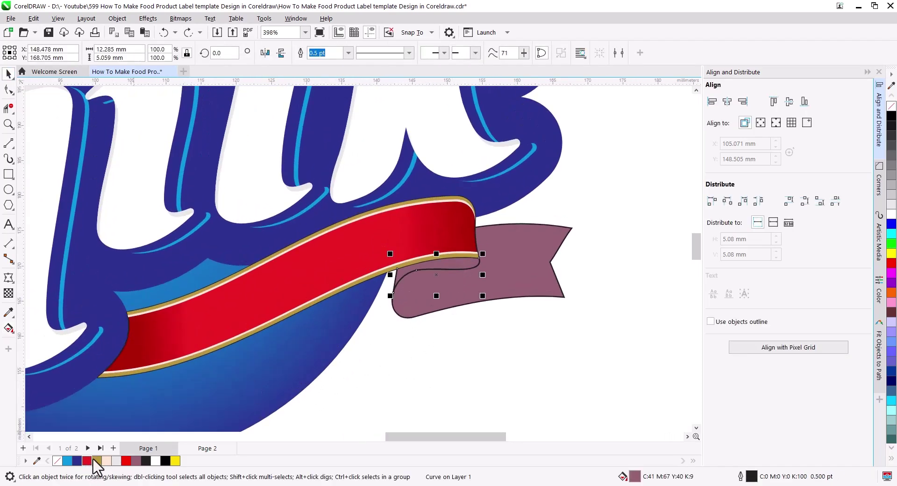
pyautogui.moveTo(439, 265); pyautogui.dragTo(439, 264)
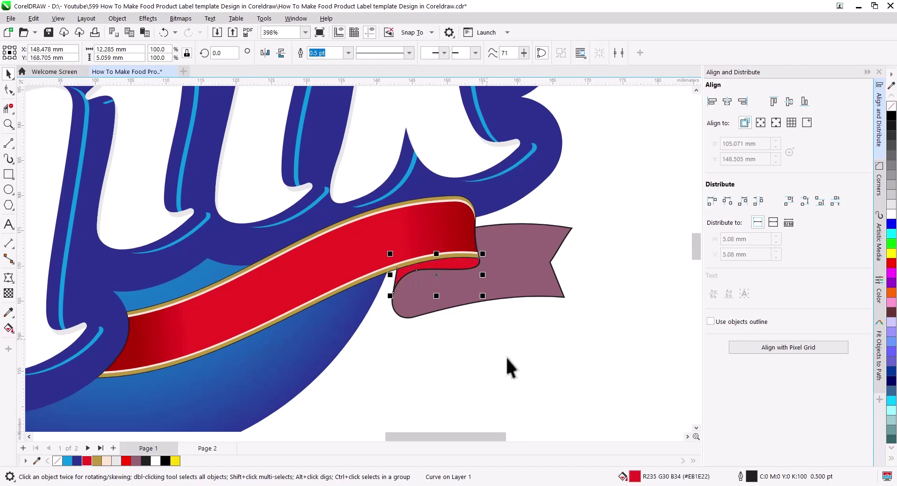
pyautogui.doubleClick(636, 480)
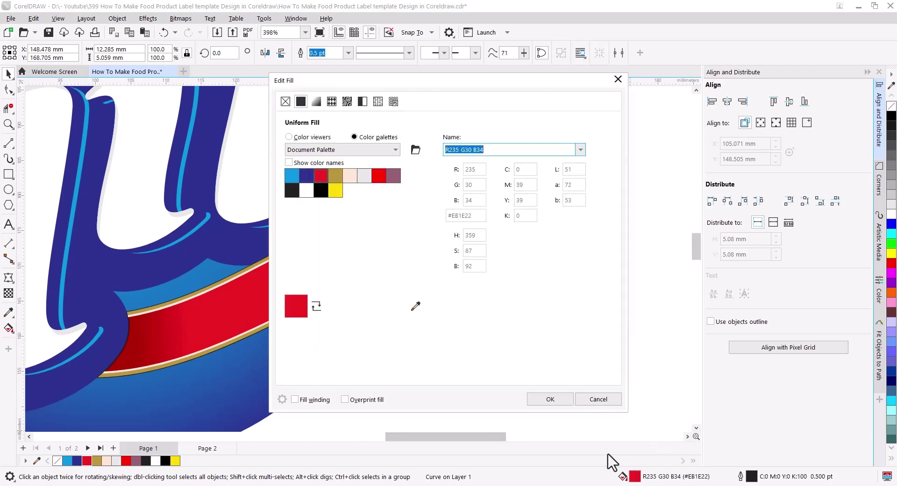
pyautogui.click(306, 138)
pyautogui.rightClick(458, 244)
pyautogui.click(492, 284)
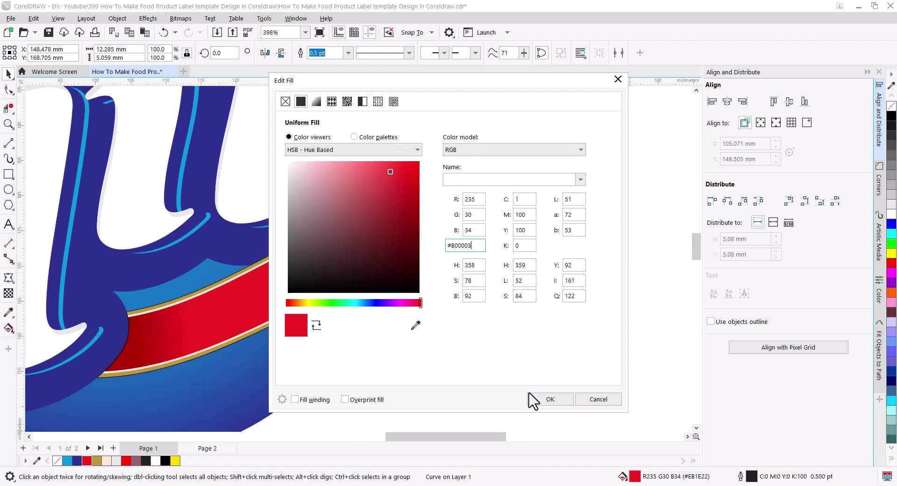
pyautogui.click(534, 399)
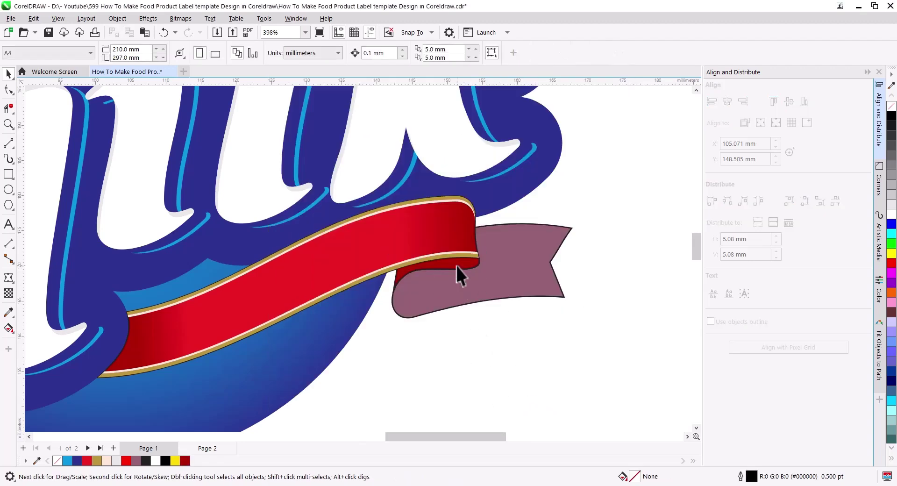
# Remove the folded underside's outline and darken its fill to #780608
pyautogui.click(541, 340)
pyautogui.click(469, 264)
pyautogui.doubleClick(635, 476)
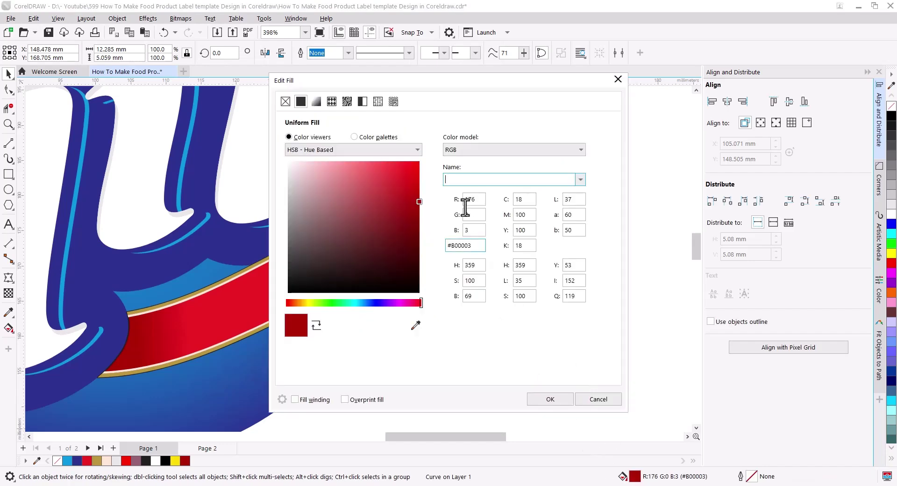
pyautogui.moveTo(439, 89); pyautogui.dragTo(706, 99)
pyautogui.moveTo(678, 217); pyautogui.dragTo(685, 235)
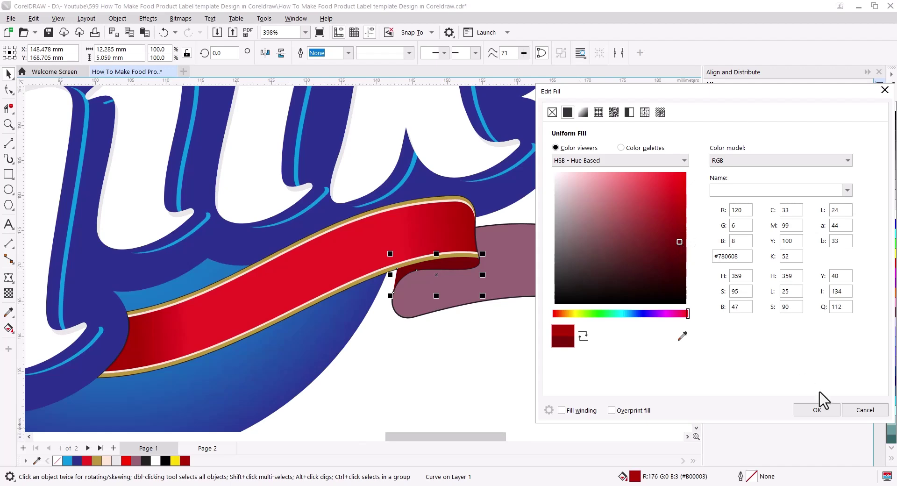
pyautogui.click(817, 409)
# Copy only the fill property of the front band onto the ribbon's purple back tail
pyautogui.click(539, 276)
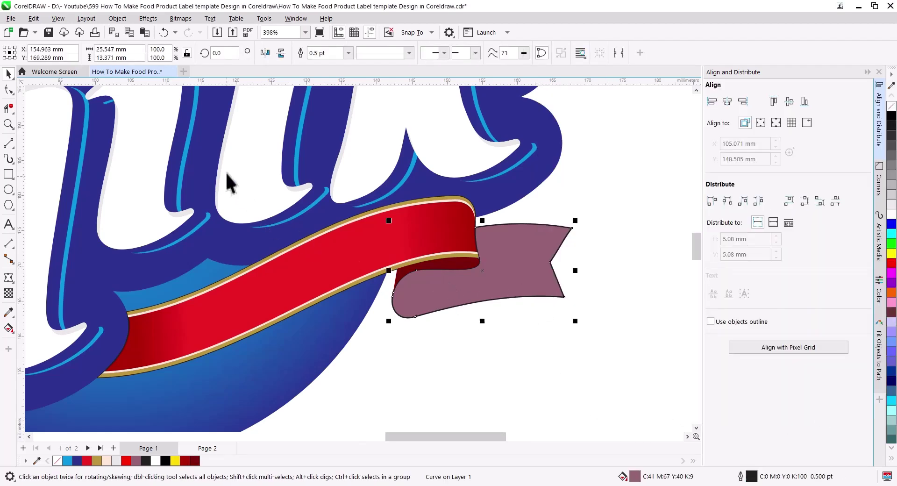
pyautogui.click(35, 20)
pyautogui.click(87, 100)
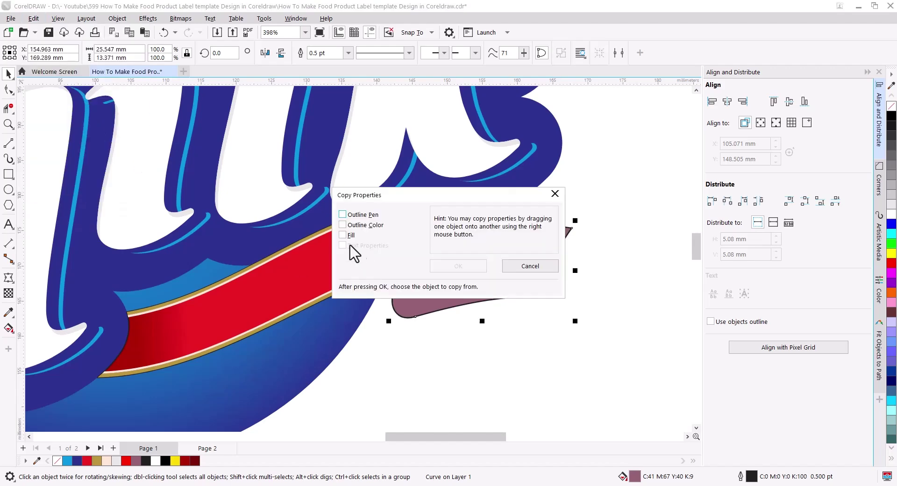
pyautogui.click(342, 234)
pyautogui.click(458, 266)
pyautogui.click(321, 267)
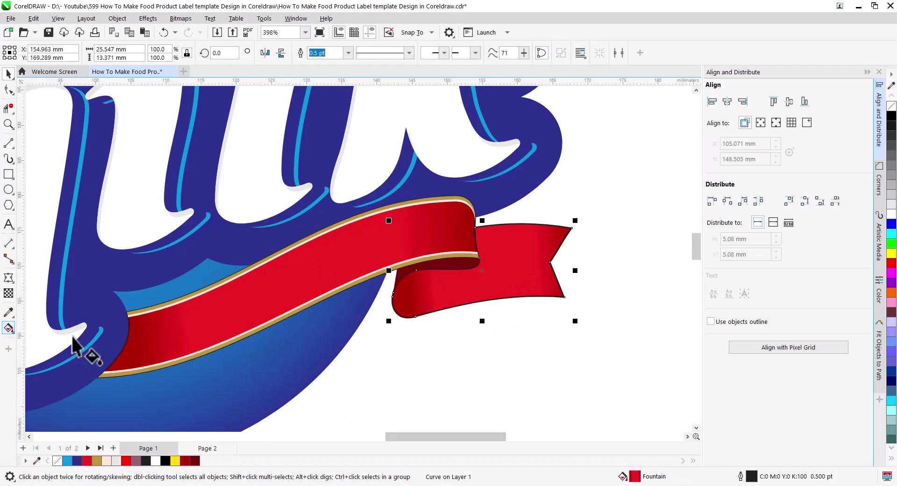
# Align the back tail's fountain fill from the fold to the notched end and recolor its end node red #EB1E22
pyautogui.click(567, 235)
pyautogui.moveTo(567, 236); pyautogui.dragTo(573, 252)
pyautogui.moveTo(436, 290); pyautogui.dragTo(466, 285)
pyautogui.click(87, 461)
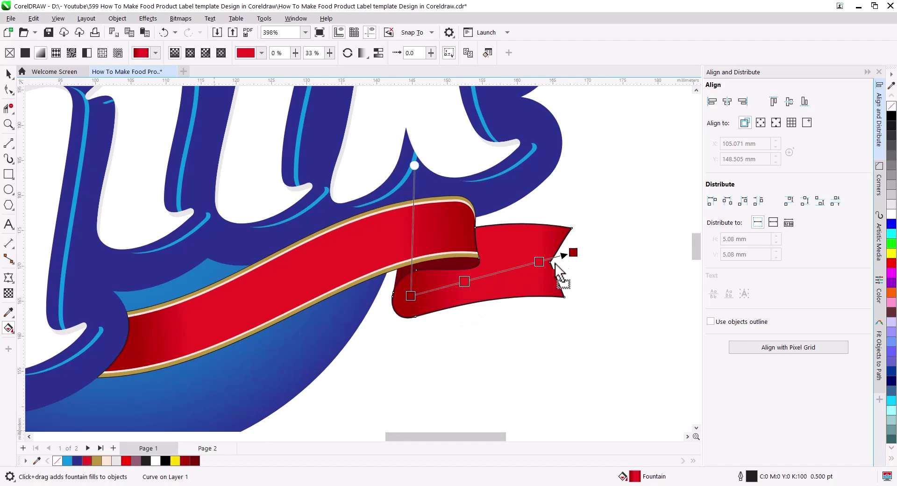
pyautogui.moveTo(554, 264); pyautogui.dragTo(573, 254)
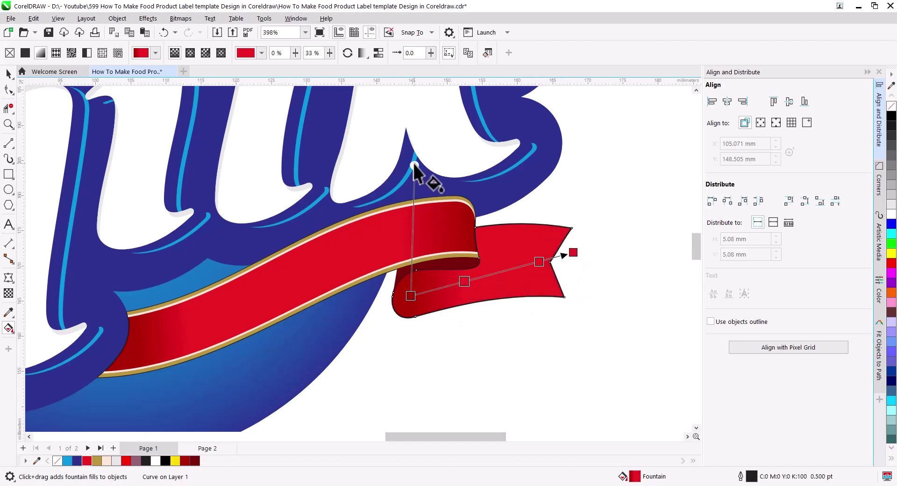
# Move the back tail gradient's start node inward, darken it to #910002, and shift the adjacent red node toward the notched end
pyautogui.moveTo(411, 293); pyautogui.dragTo(422, 290)
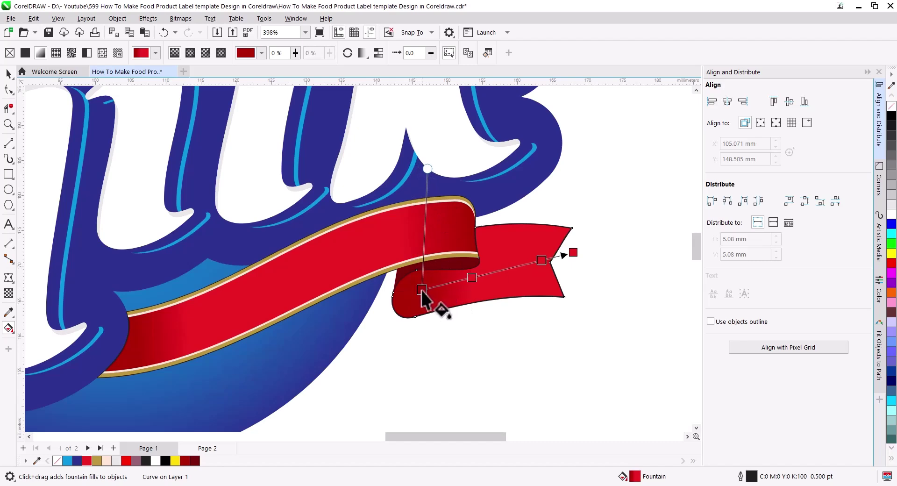
pyautogui.click(413, 301)
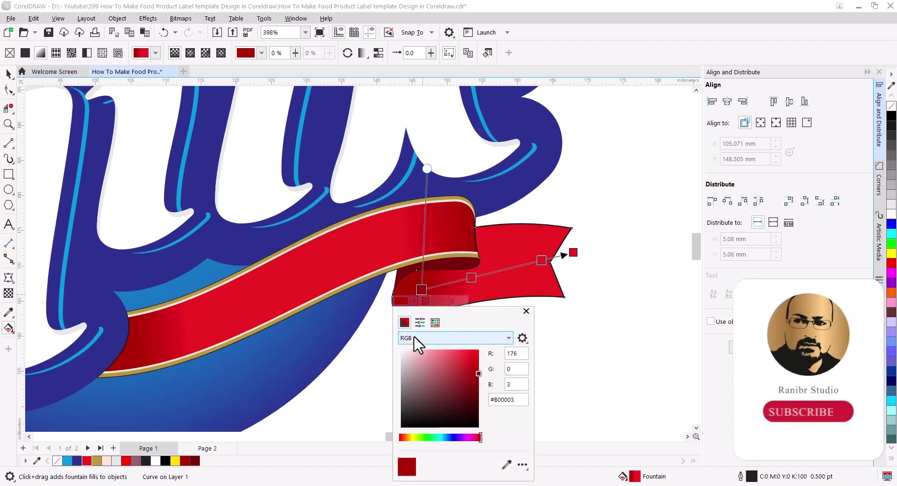
pyautogui.moveTo(476, 374); pyautogui.dragTo(477, 381)
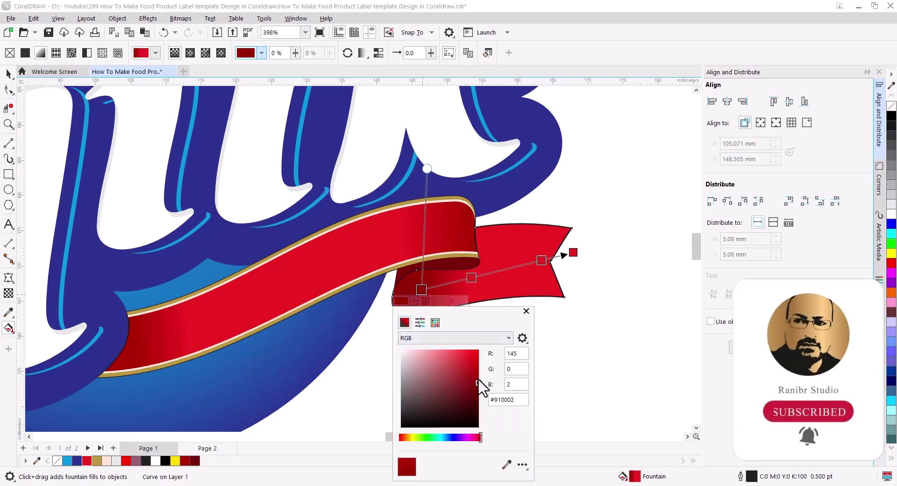
pyautogui.click(526, 311)
pyautogui.moveTo(471, 278); pyautogui.dragTo(489, 275)
# Select all the ribbon pieces together and remove their outlines
pyautogui.click(9, 75)
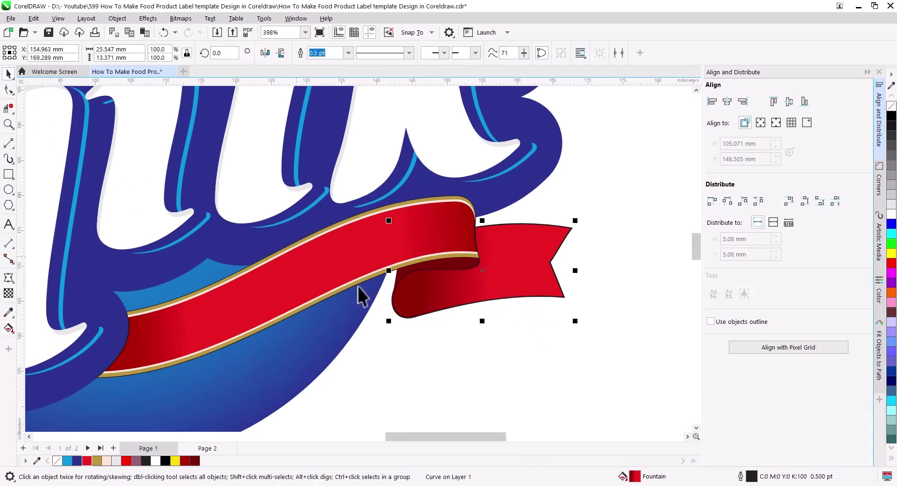
pyautogui.click(556, 336)
pyautogui.scroll(-2, 565, 348)
pyautogui.moveTo(304, 289); pyautogui.dragTo(320, 280)
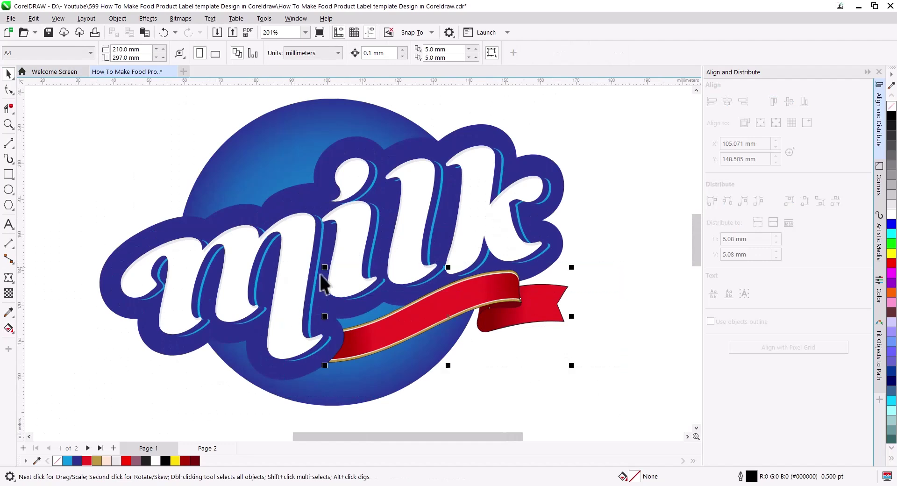
pyautogui.click(605, 353)
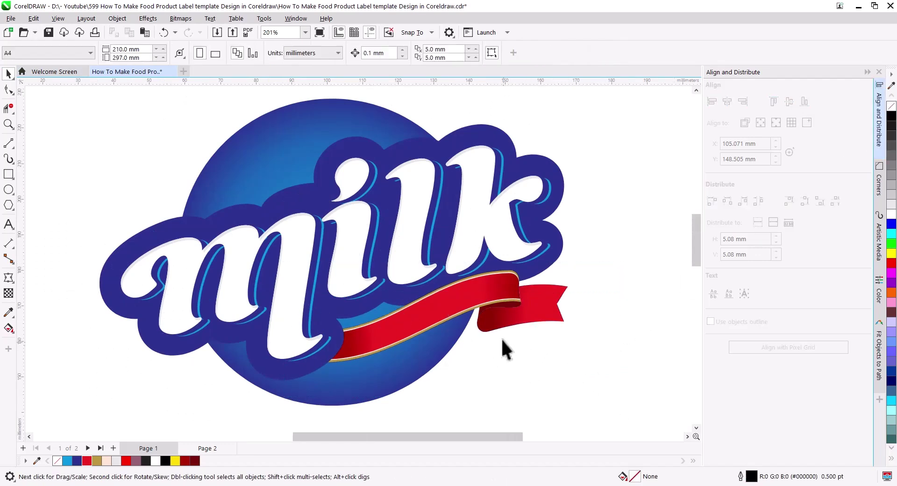
# Delete the extra node on the back tail's lower rounded fold and reshape the curve there into a smoother corner
pyautogui.scroll(3, 502, 337)
pyautogui.click(519, 290)
pyautogui.moveTo(300, 274); pyautogui.dragTo(177, 306)
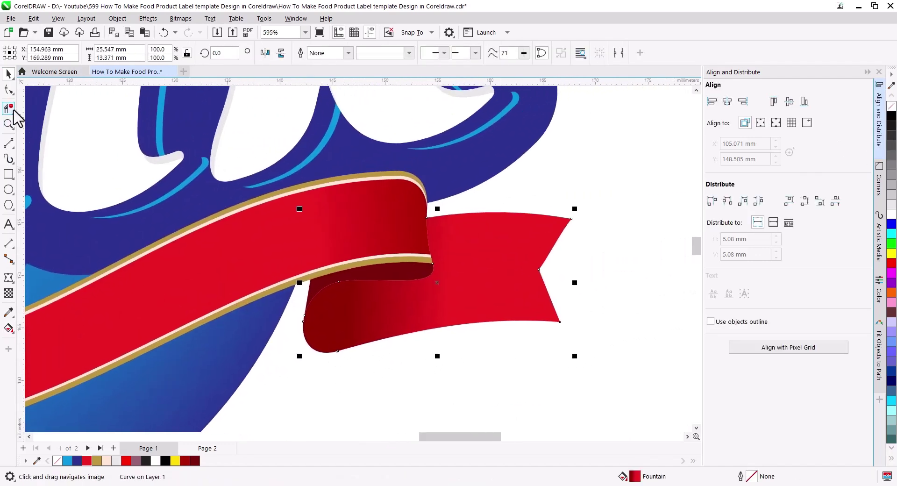
pyautogui.click(8, 92)
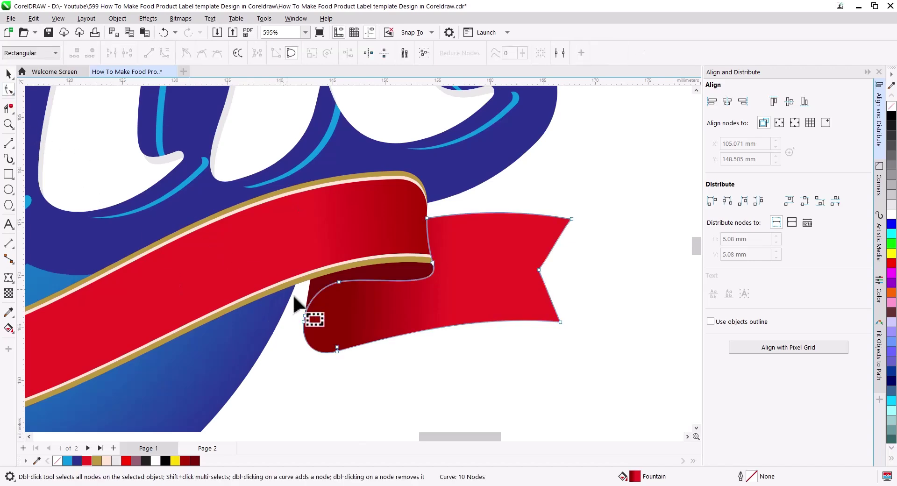
pyautogui.click(337, 348)
pyautogui.press('Delete')
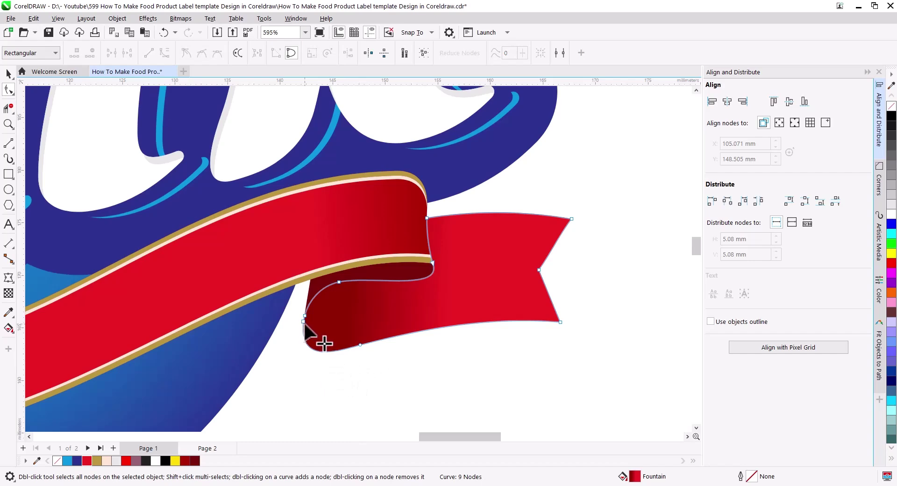
pyautogui.click(312, 344)
pyautogui.moveTo(298, 364); pyautogui.dragTo(305, 346)
pyautogui.click(8, 73)
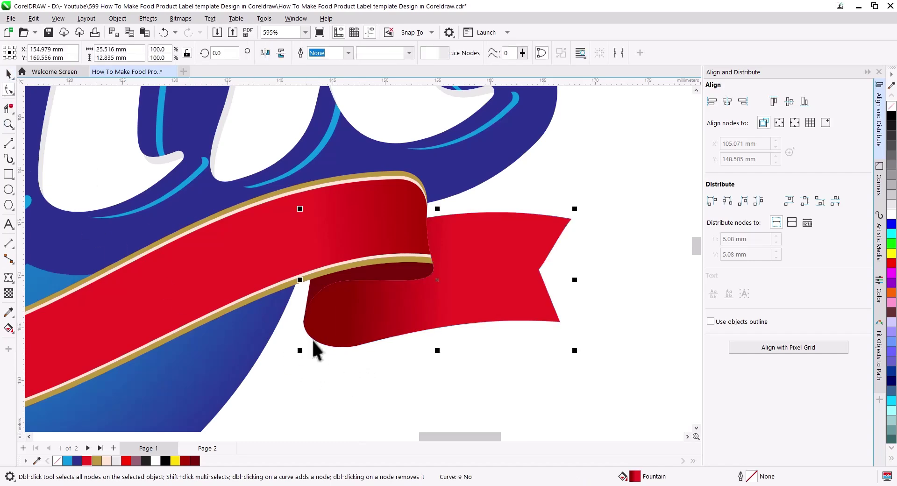
pyautogui.click(372, 384)
# Copy the ribbon's back tail from page 1 and delete the old ribbon outlines on page 2
pyautogui.scroll(-3, 324, 352)
pyautogui.moveTo(355, 366); pyautogui.dragTo(385, 372)
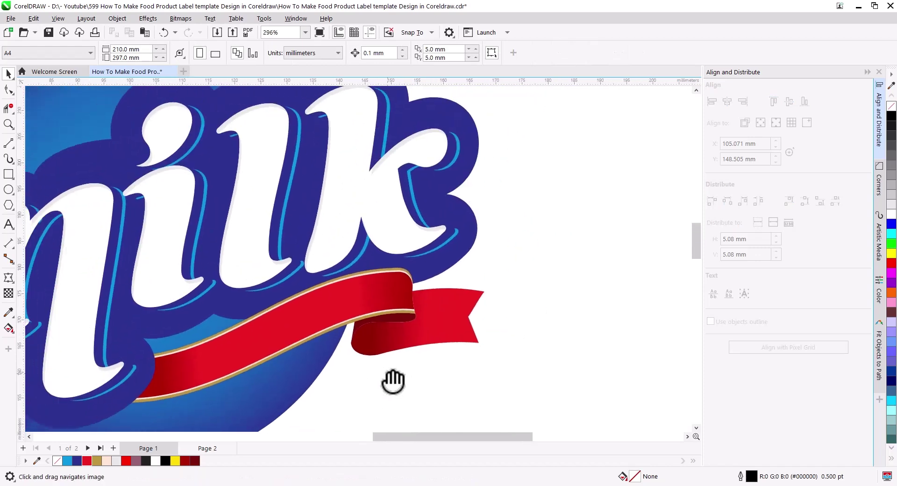
pyautogui.click(416, 329)
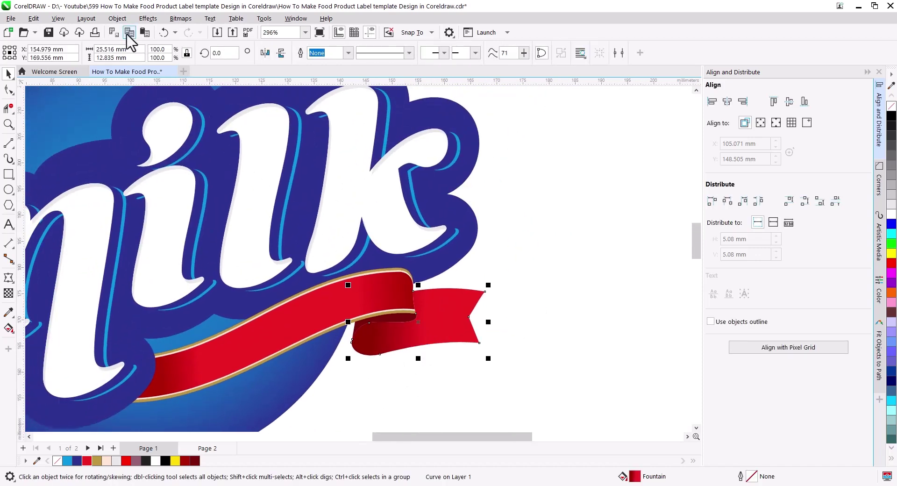
pyautogui.click(198, 450)
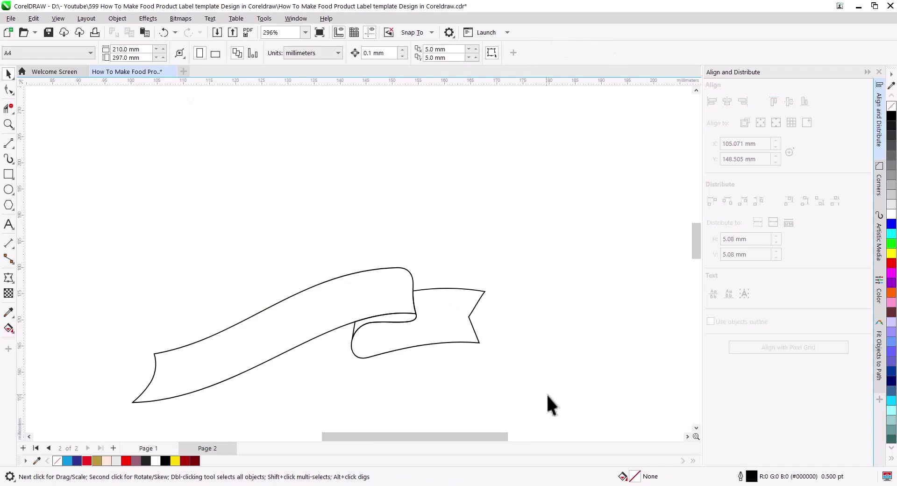
pyautogui.press('Delete')
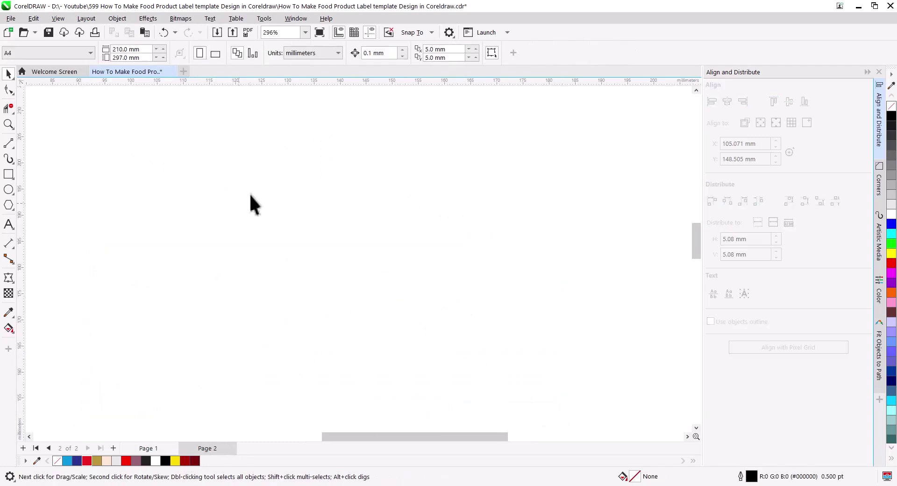
# Paste the back tail onto page 2 and turn it into an unfilled shape with a black outline
pyautogui.click(145, 33)
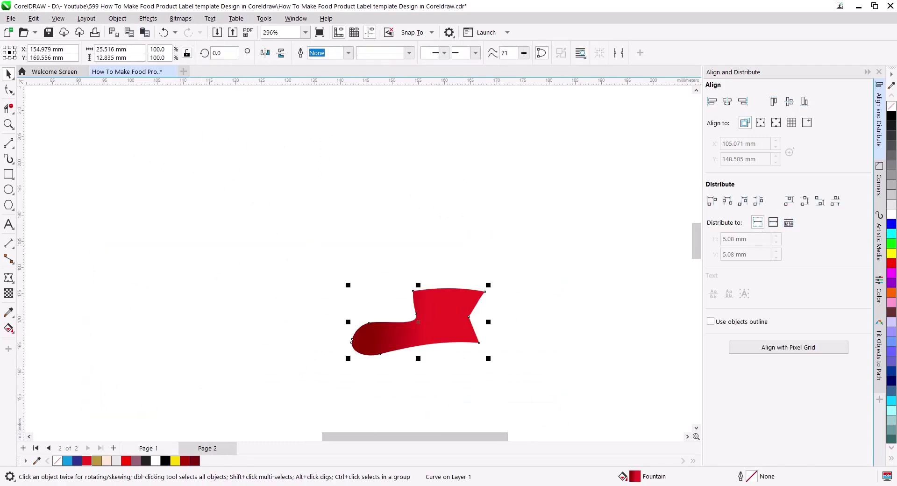
pyautogui.rightClick(891, 117)
pyautogui.click(891, 105)
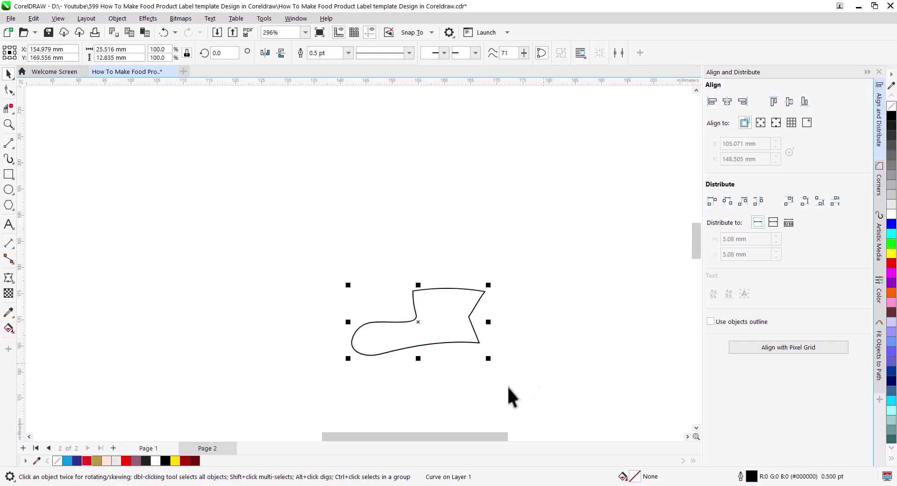
pyautogui.click(506, 394)
# Duplicate the tail outline slightly above the original and fill the narrow strip along its lower edge with yellow
pyautogui.scroll(4, 422, 346)
pyautogui.moveTo(424, 346); pyautogui.dragTo(471, 335)
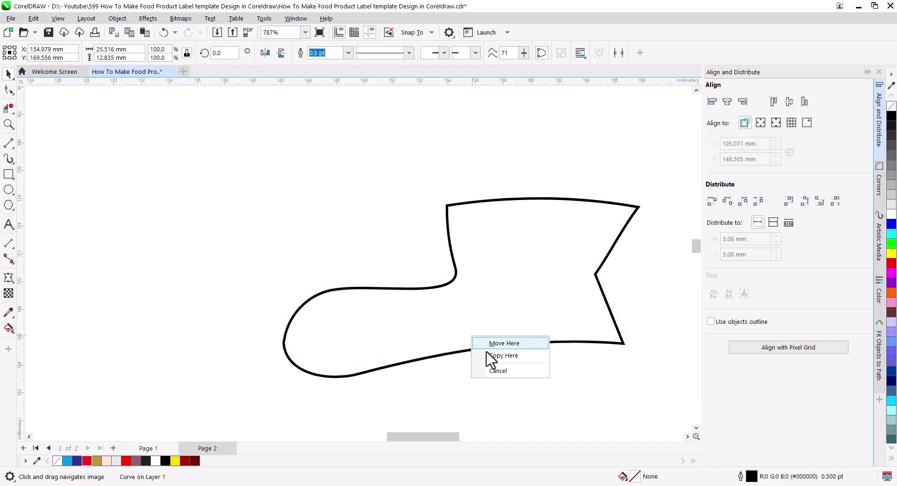
pyautogui.click(488, 354)
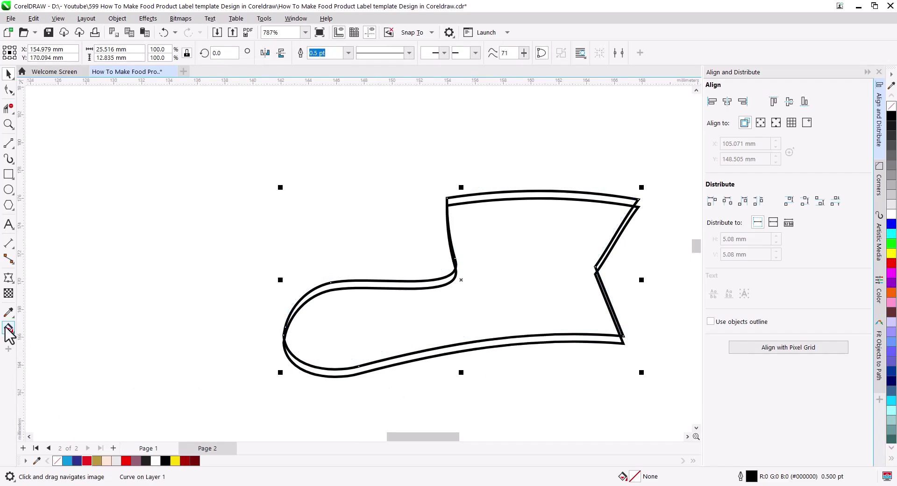
pyautogui.click(9, 333)
pyautogui.click(47, 343)
pyautogui.click(327, 373)
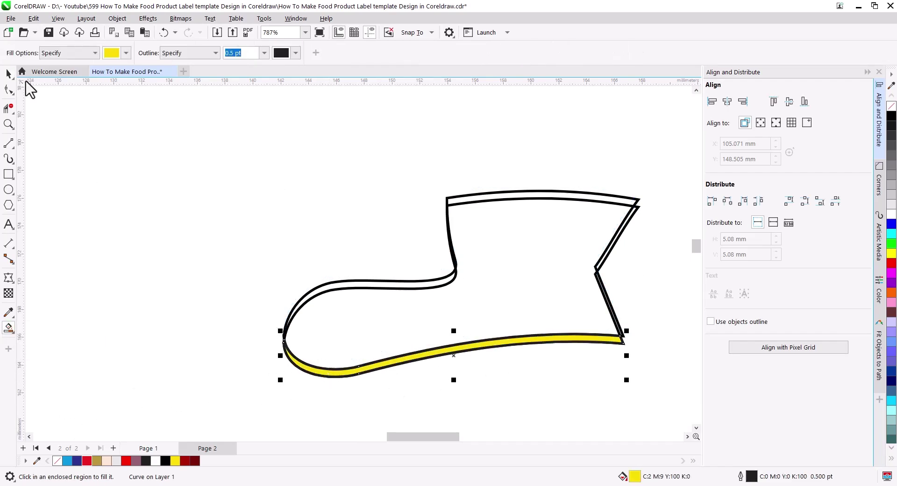
# Shift the offset outline copy slightly farther up and fill the second thin strip along the lower edge with yellow
pyautogui.click(8, 74)
pyautogui.moveTo(330, 281); pyautogui.dragTo(332, 279)
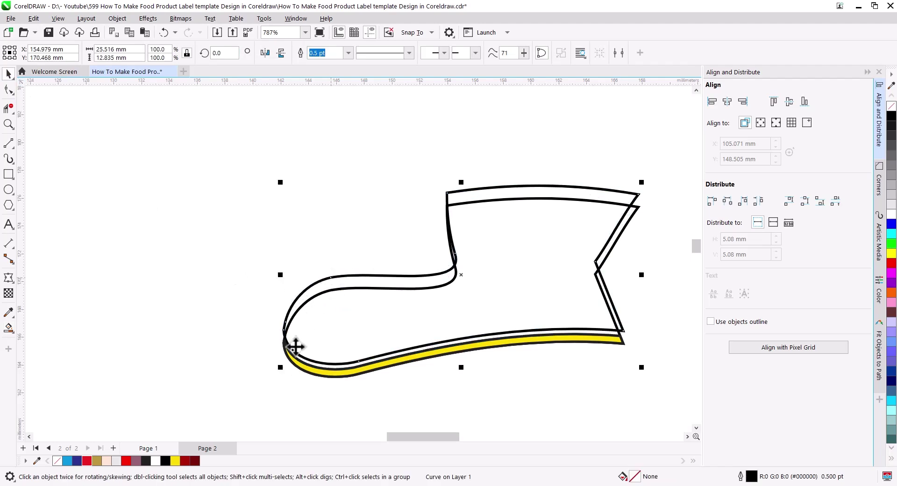
pyautogui.click(8, 328)
pyautogui.click(610, 335)
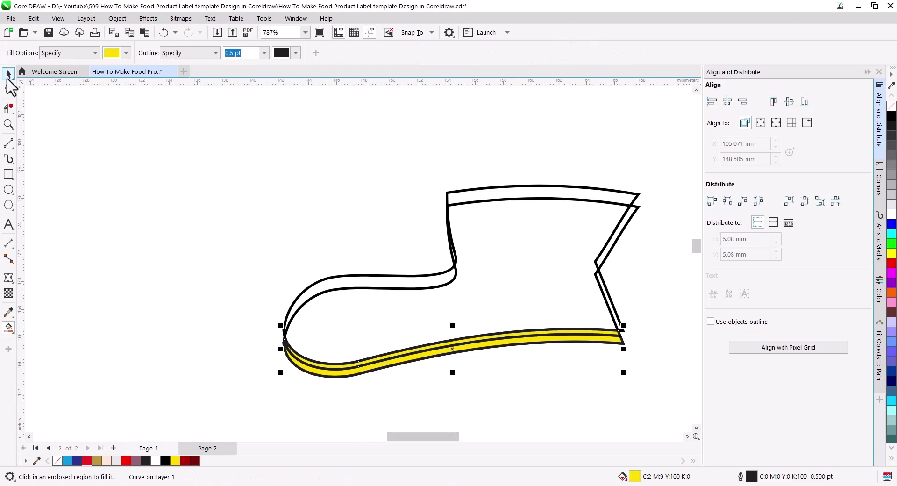
# Move the offset outline copy slightly below the original and fill the strip along the tail's upper edge with yellow
pyautogui.click(8, 74)
pyautogui.moveTo(484, 207); pyautogui.dragTo(482, 214)
pyautogui.click(3, 328)
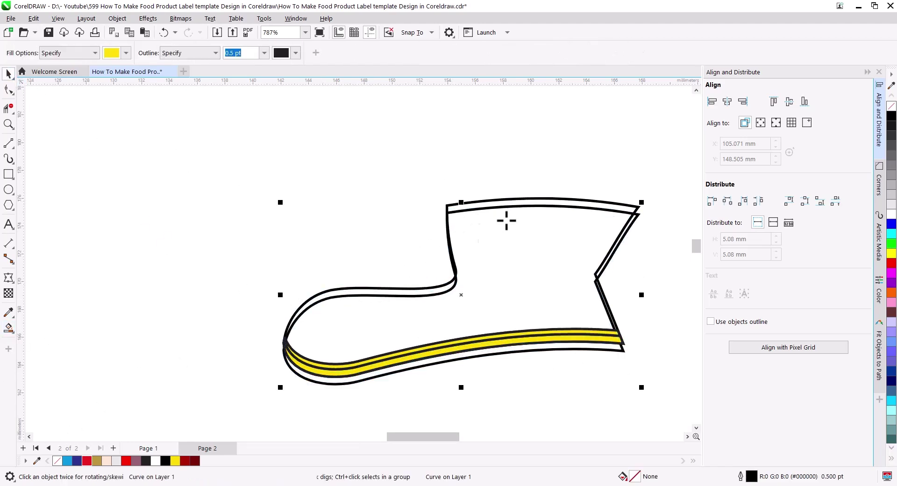
pyautogui.click(495, 204)
# Nudge the outline copy lower, fill a second yellow strip under the upper edge, and delete the offset copy
pyautogui.click(8, 74)
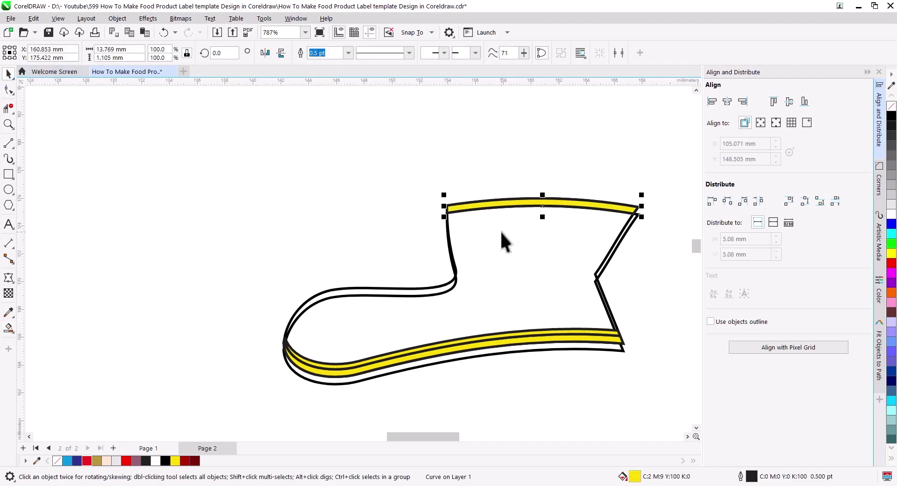
pyautogui.moveTo(500, 231); pyautogui.dragTo(501, 237)
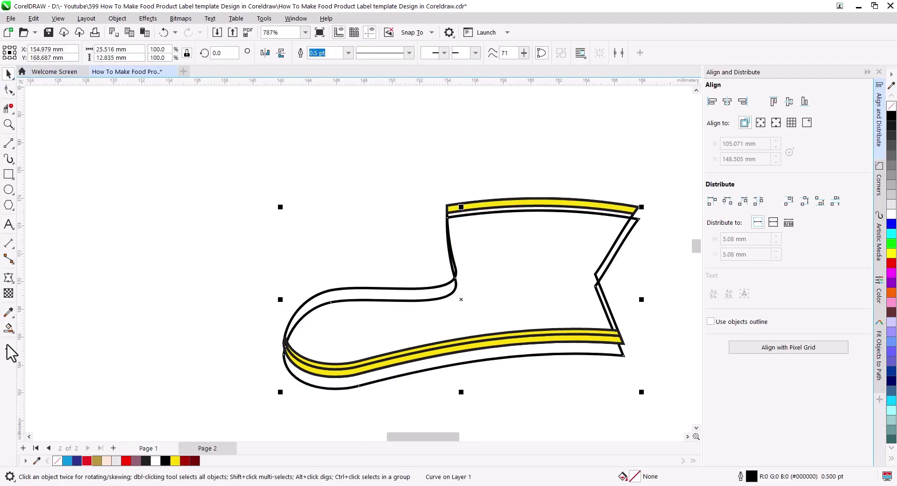
pyautogui.click(8, 329)
pyautogui.click(462, 210)
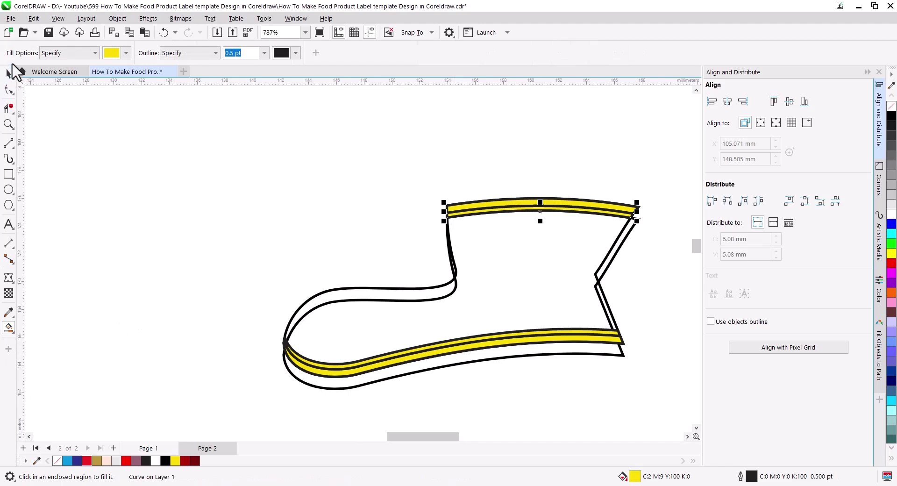
pyautogui.click(9, 73)
pyautogui.click(608, 348)
pyautogui.press('Delete')
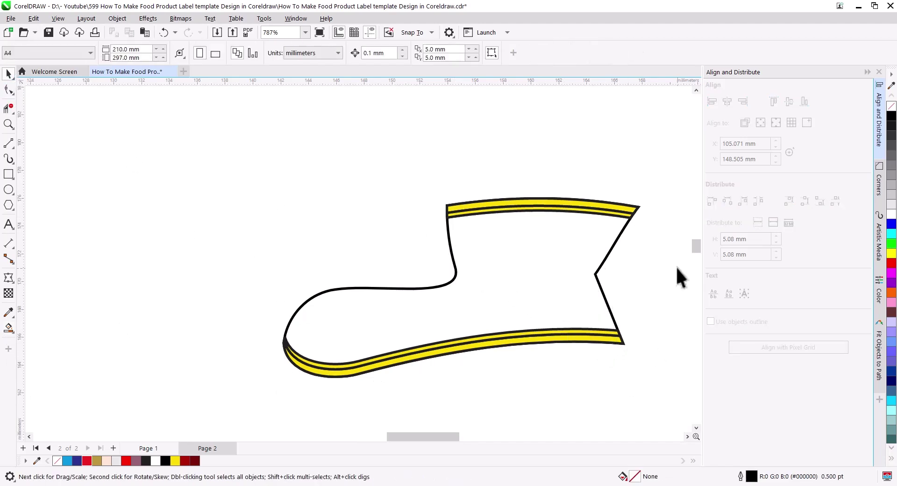
# Combine the two inner trim strips into one object and fill it with cream
pyautogui.click(624, 216)
pyautogui.keyDown('shift'); pyautogui.click(606, 336); pyautogui.keyUp('shift')
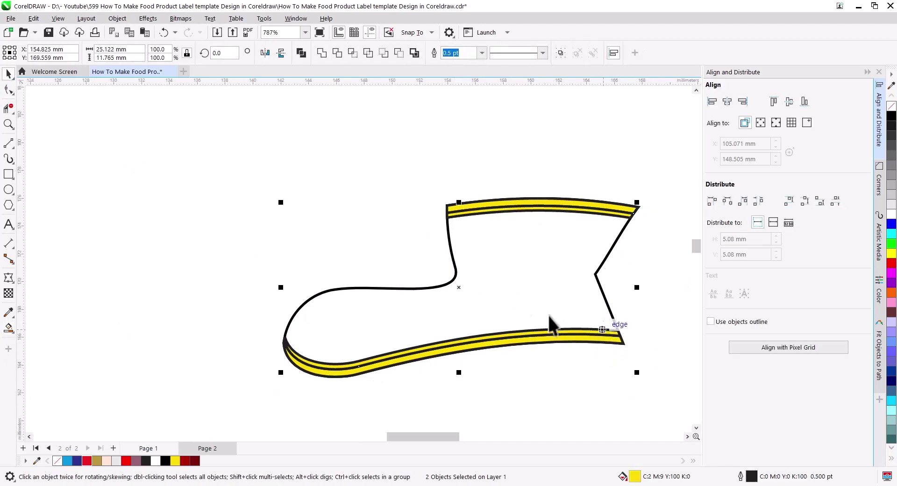
pyautogui.click(299, 57)
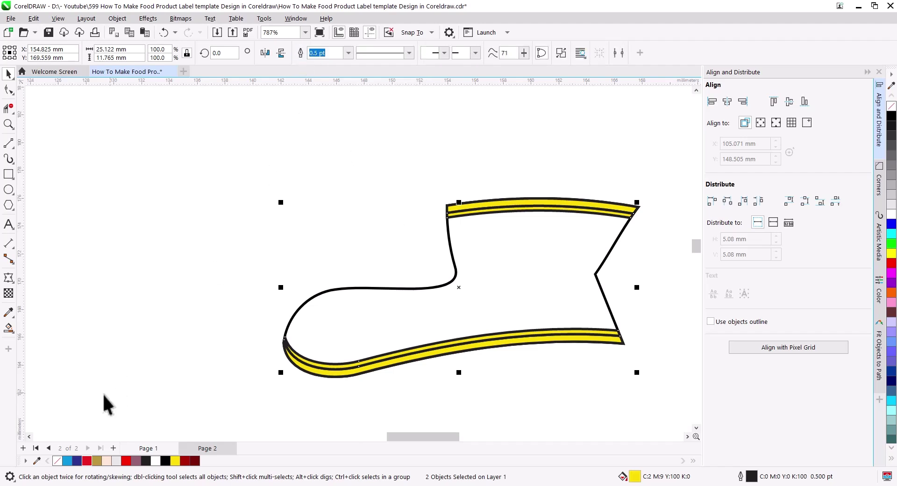
pyautogui.click(107, 460)
# Combine the two outer trim strips into one object and fill it with gold #B7973C
pyautogui.click(569, 202)
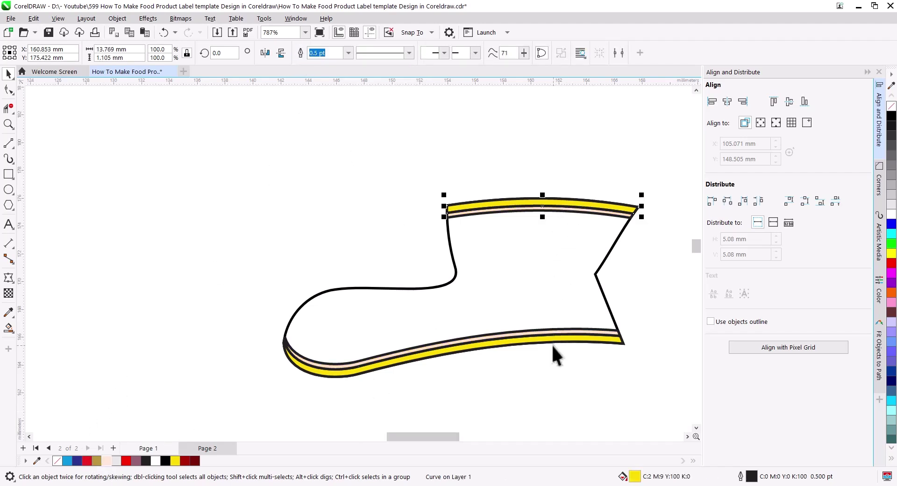
pyautogui.keyDown('shift'); pyautogui.click(551, 338); pyautogui.keyUp('shift')
pyautogui.click(96, 460)
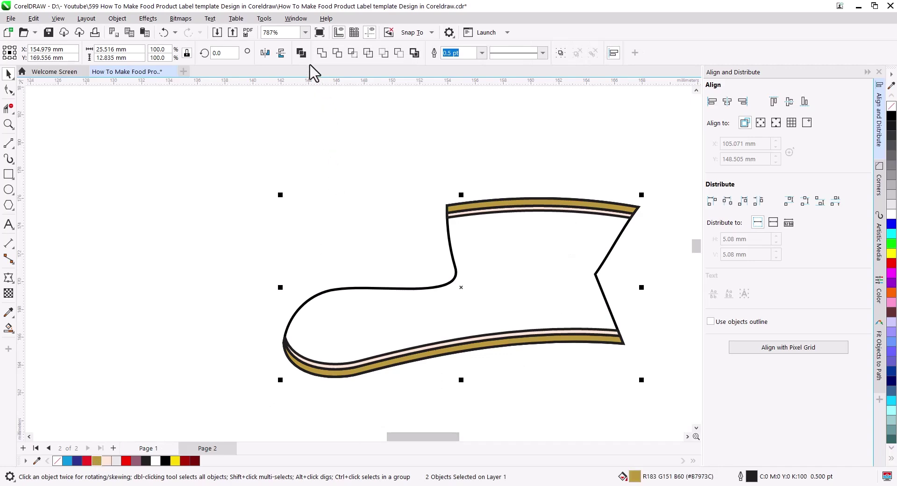
pyautogui.click(371, 192)
# Delete the remaining tail outline on page 2 and remove the outlines from all the gold and cream trim strips
pyautogui.click(480, 254)
pyautogui.press('Delete')
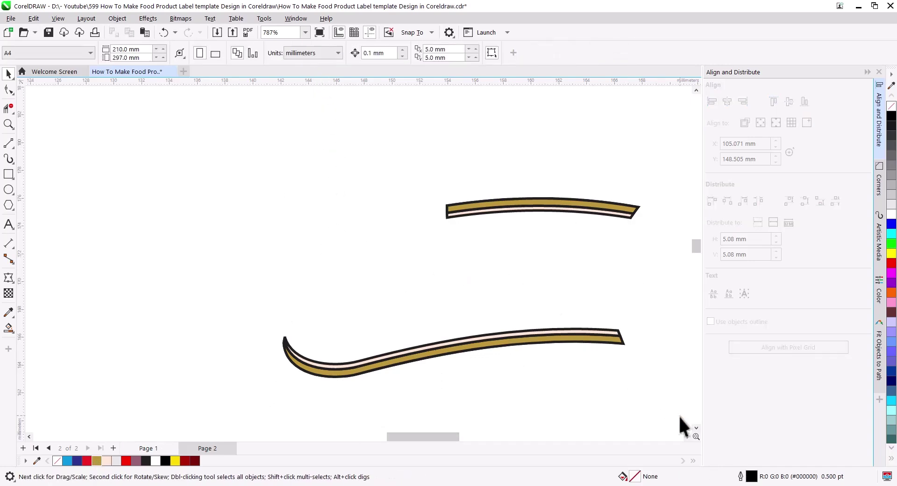
pyautogui.moveTo(173, 148); pyautogui.dragTo(171, 146)
pyautogui.rightClick(891, 106)
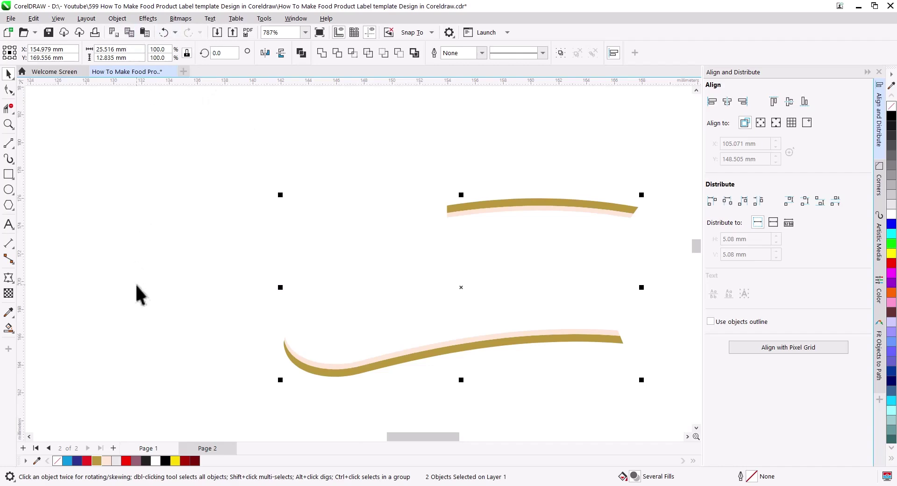
# Transfer the gold and cream trim from page 2 onto the ribbon's back tail on page 1
pyautogui.click(150, 449)
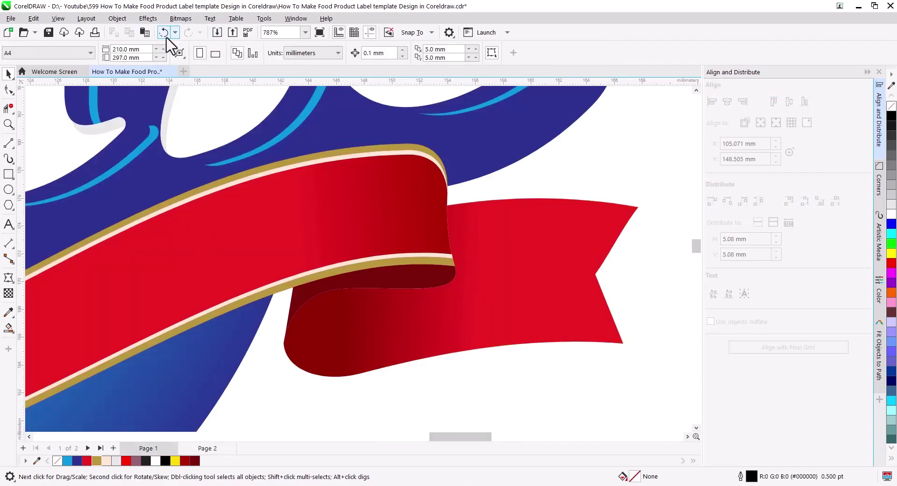
pyautogui.click(484, 361)
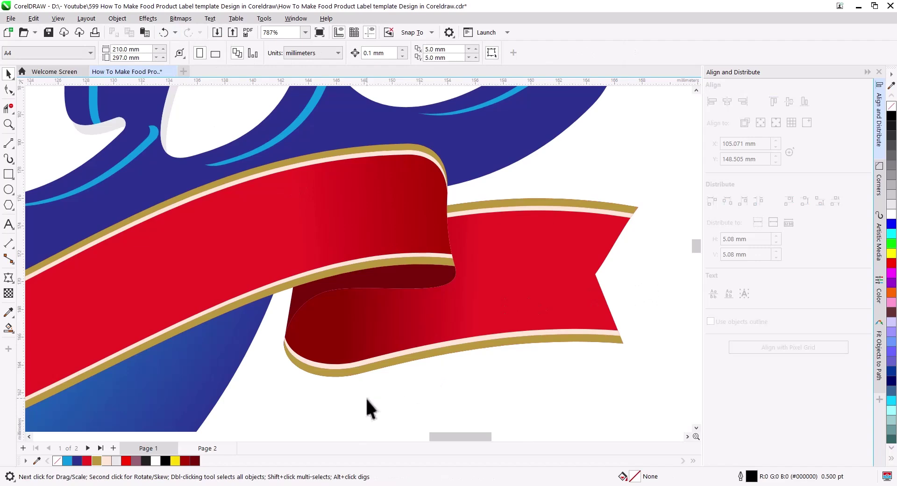
pyautogui.scroll(-3, 374, 407)
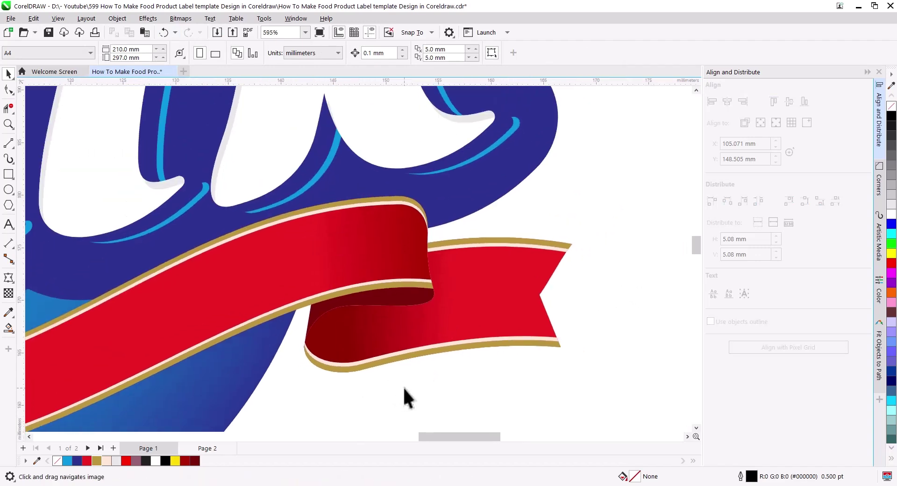
# Fill the back tail with solid red #EB1E22 and paste a black-filled copy of it over the trim
pyautogui.click(380, 352)
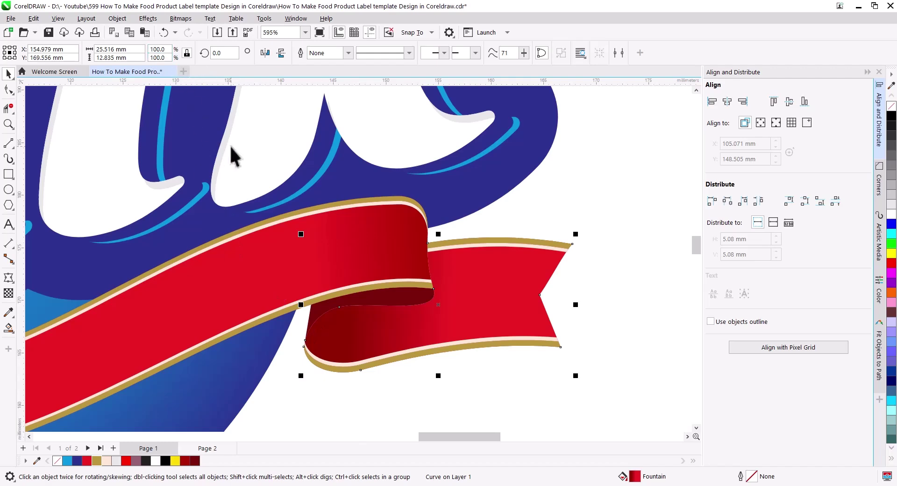
pyautogui.click(88, 463)
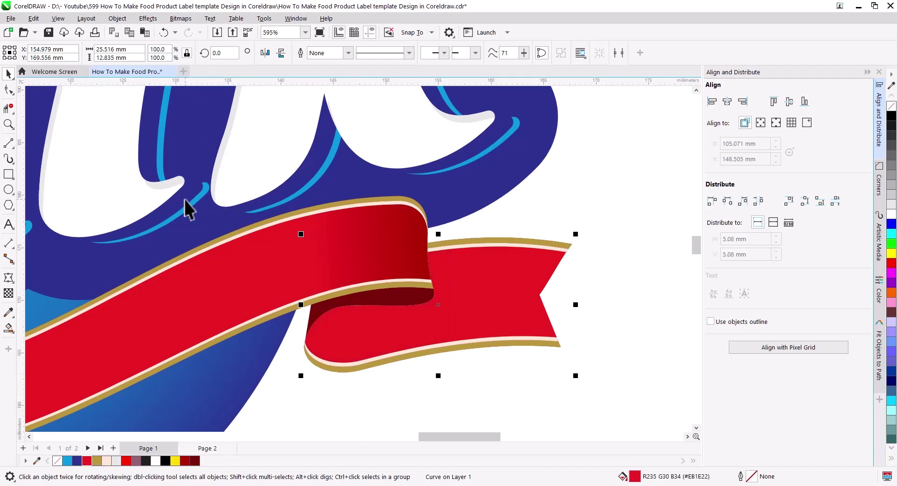
pyautogui.click(146, 33)
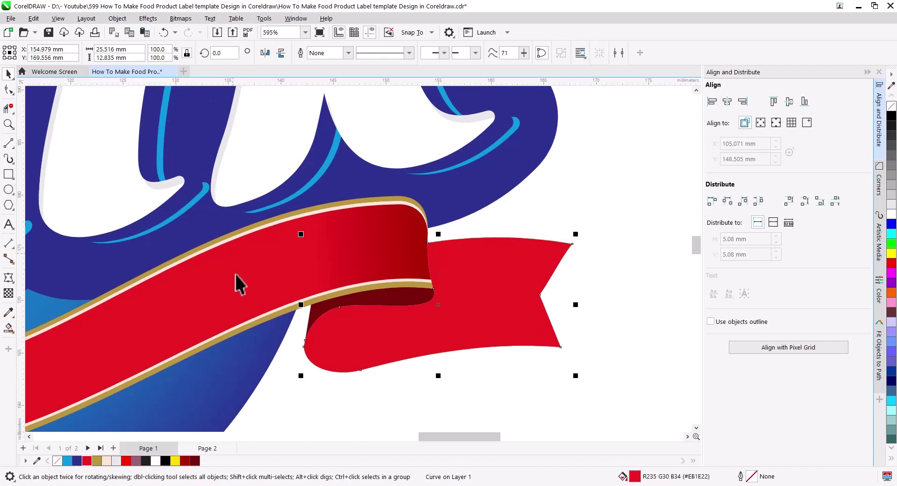
pyautogui.click(890, 121)
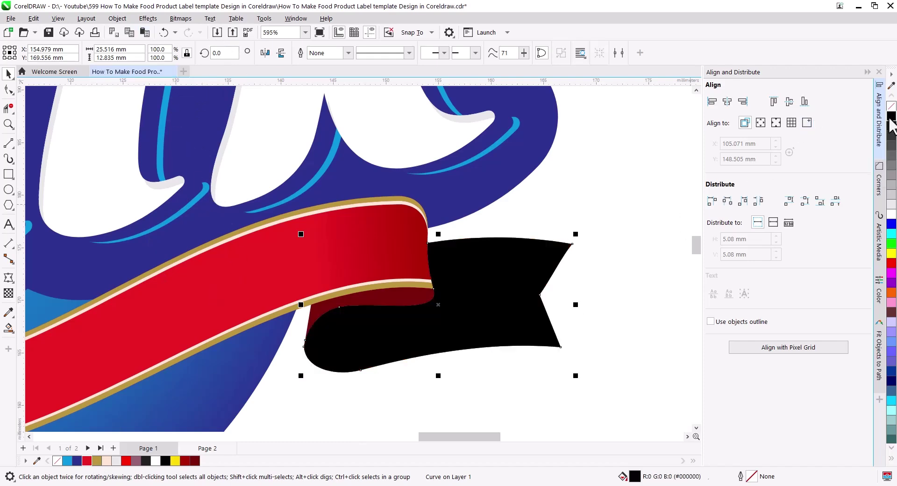
# Apply a linear transparency to the black tail copy, fading the shadow from the rounded fold toward the notched end
pyautogui.click(8, 293)
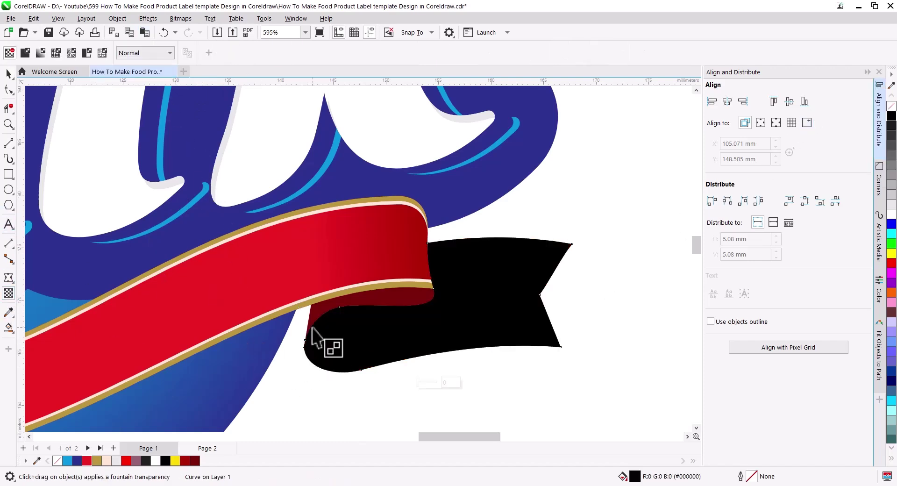
pyautogui.moveTo(311, 325); pyautogui.dragTo(285, 334)
pyautogui.moveTo(410, 325); pyautogui.dragTo(425, 322)
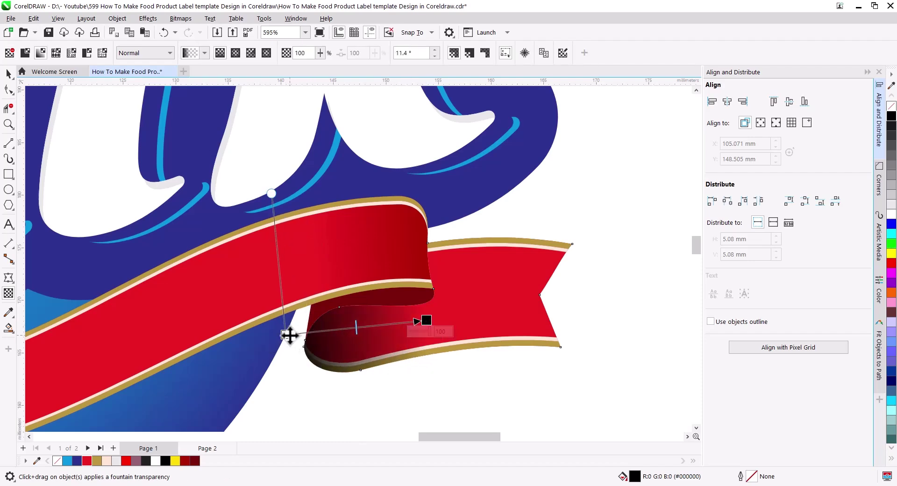
pyautogui.moveTo(285, 335); pyautogui.dragTo(274, 337)
pyautogui.click(8, 73)
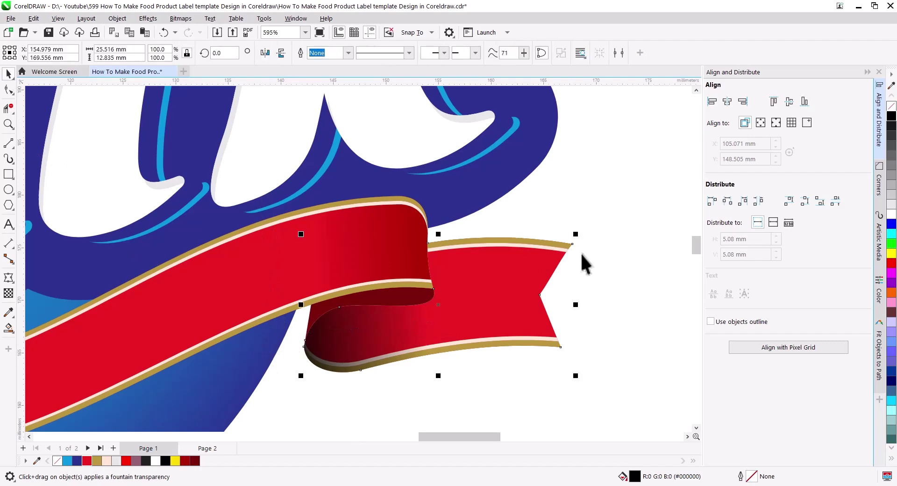
pyautogui.click(580, 252)
# Move the EXTRA QUALITY ORGANIC MILK text from beside the page to above the milk logo
pyautogui.scroll(-2, 416, 313)
pyautogui.scroll(-2, 430, 364)
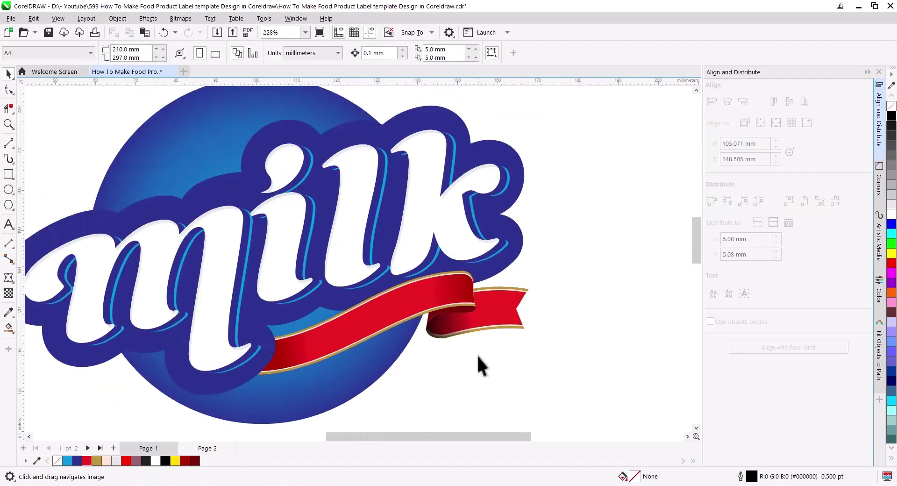
pyautogui.scroll(-3, 514, 345)
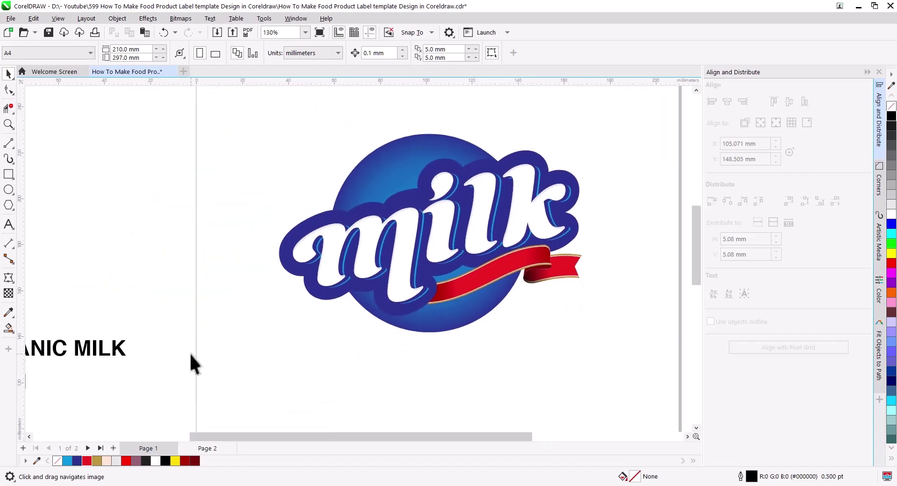
pyautogui.moveTo(93, 352); pyautogui.dragTo(534, 114)
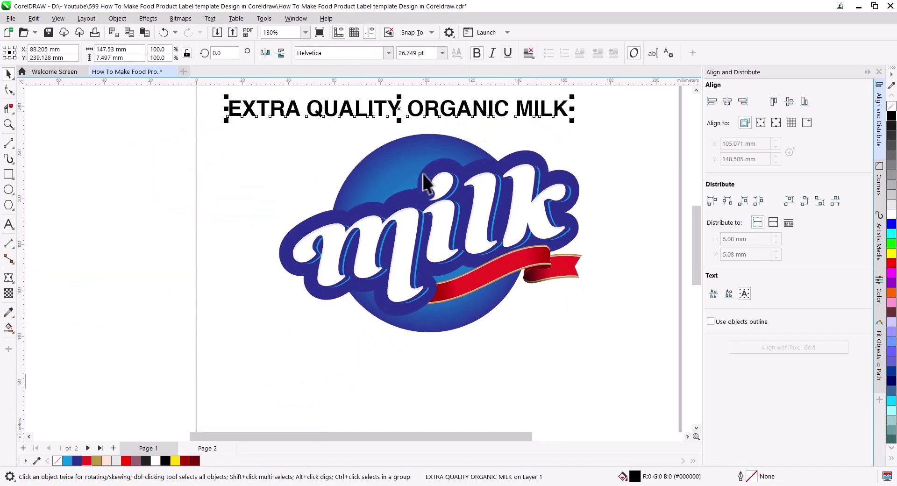
pyautogui.scroll(-3, 280, 224)
# Bring the FULL CREAM text onto the red ribbon, scale it down to about 16.4 pt and place it in front
pyautogui.moveTo(136, 325); pyautogui.dragTo(481, 365)
pyautogui.scroll(7, 487, 297)
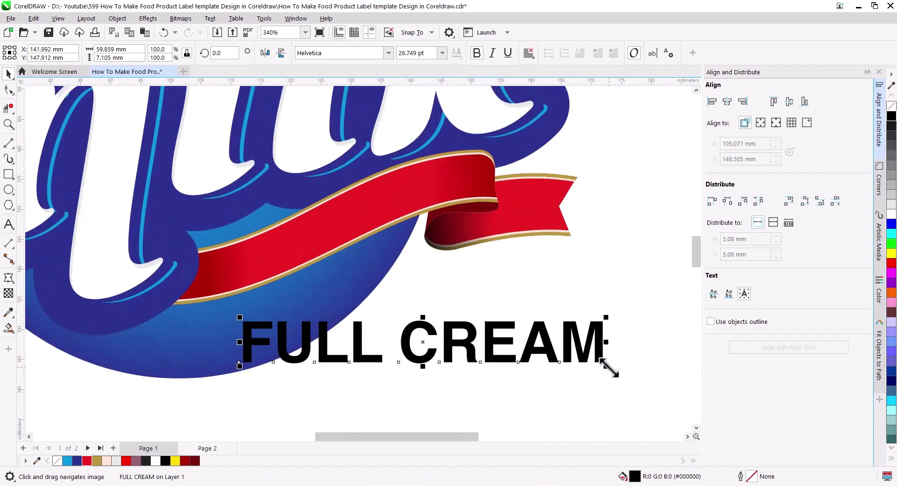
pyautogui.moveTo(607, 366); pyautogui.dragTo(419, 236)
pyautogui.hotkey('shift', 'pageup')
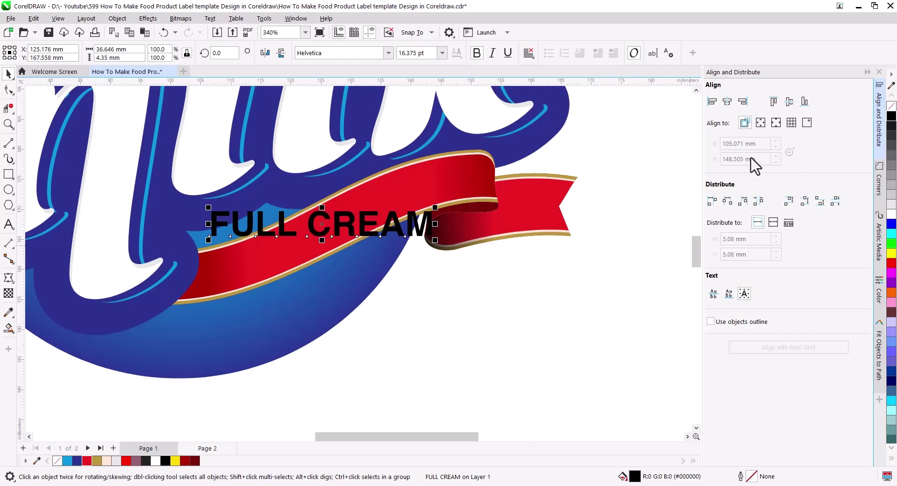
# Color the FULL CREAM text white, reduce it to about 13.6 pt and widen its letter spacing
pyautogui.moveTo(890, 212); pyautogui.dragTo(462, 239)
pyautogui.scroll(2, 425, 239)
pyautogui.click(4, 87)
pyautogui.click(9, 73)
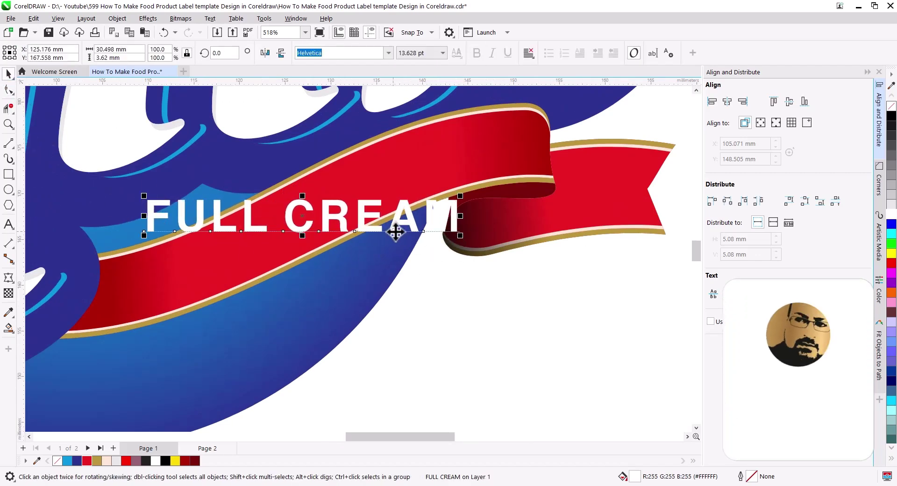
# Fit the FULL CREAM text to the red ribbon's path and mirror it both ways so it reads upright along the upper edge
pyautogui.moveTo(395, 232); pyautogui.dragTo(410, 201)
pyautogui.keyDown('shift'); pyautogui.click(307, 228); pyautogui.keyUp('shift')
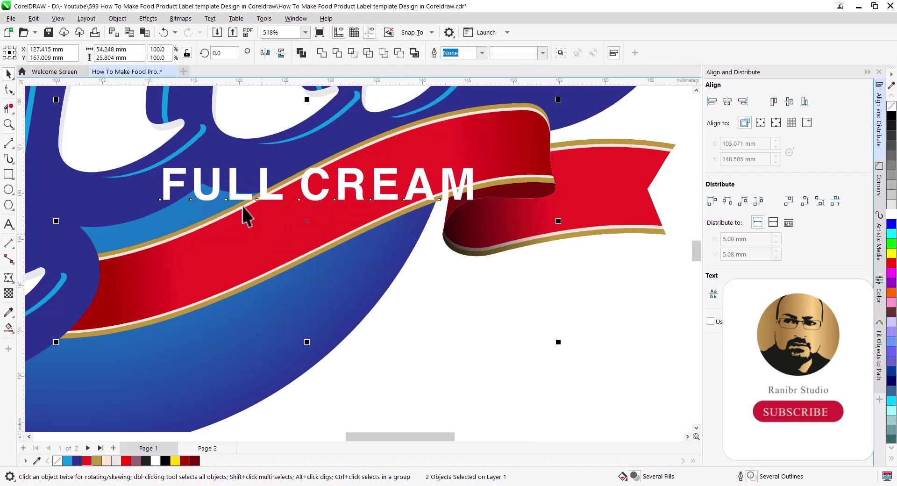
pyautogui.click(210, 18)
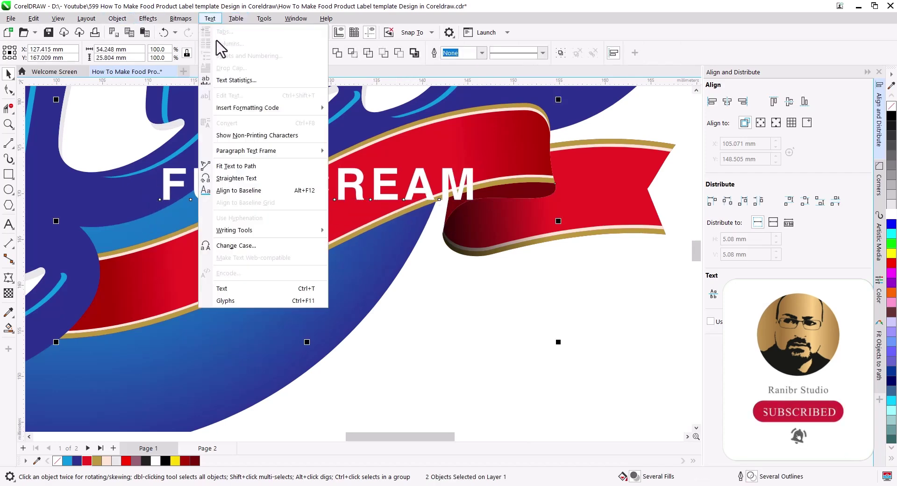
pyautogui.click(246, 166)
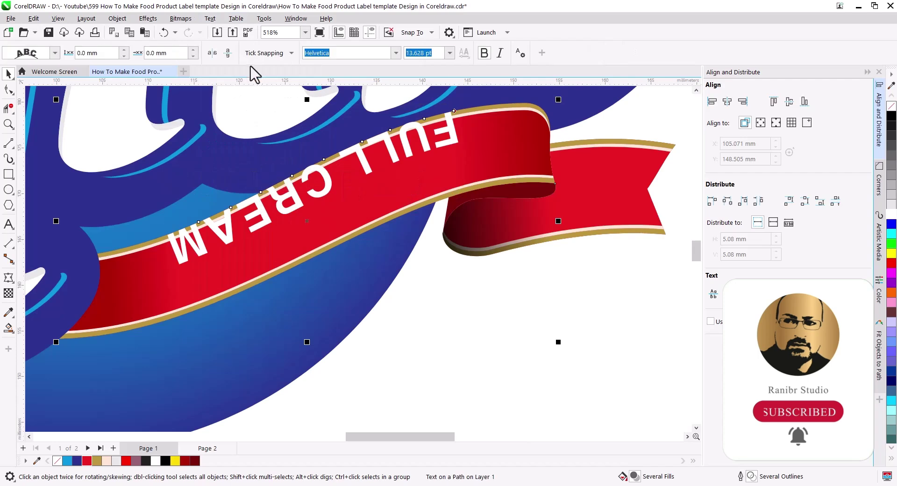
pyautogui.click(228, 53)
pyautogui.click(212, 53)
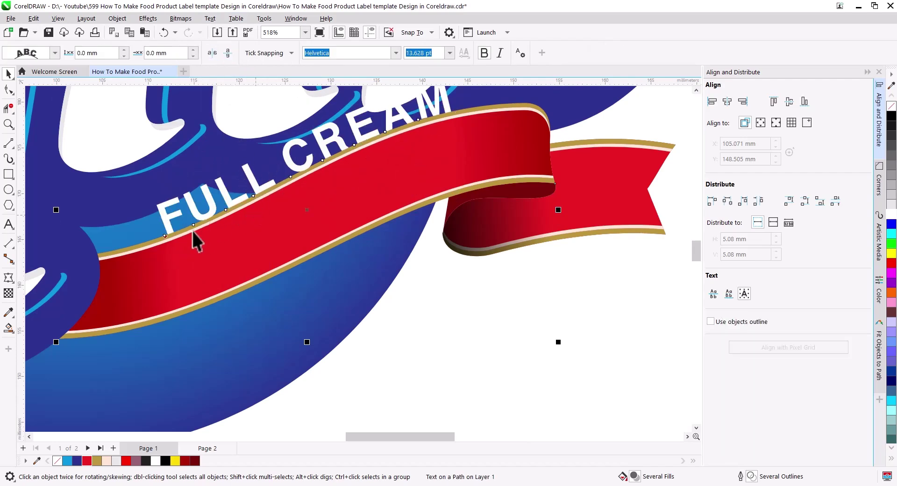
# Widen the letter spacing of the FULL CREAM text along the ribbon's path
pyautogui.click(8, 89)
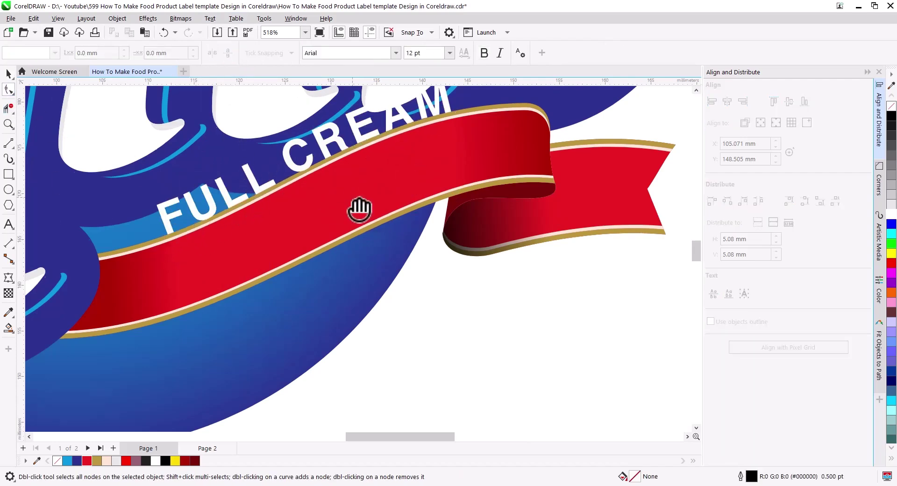
pyautogui.moveTo(359, 210); pyautogui.dragTo(366, 264)
pyautogui.click(394, 183)
pyautogui.moveTo(462, 293); pyautogui.dragTo(504, 303)
pyautogui.press('space')
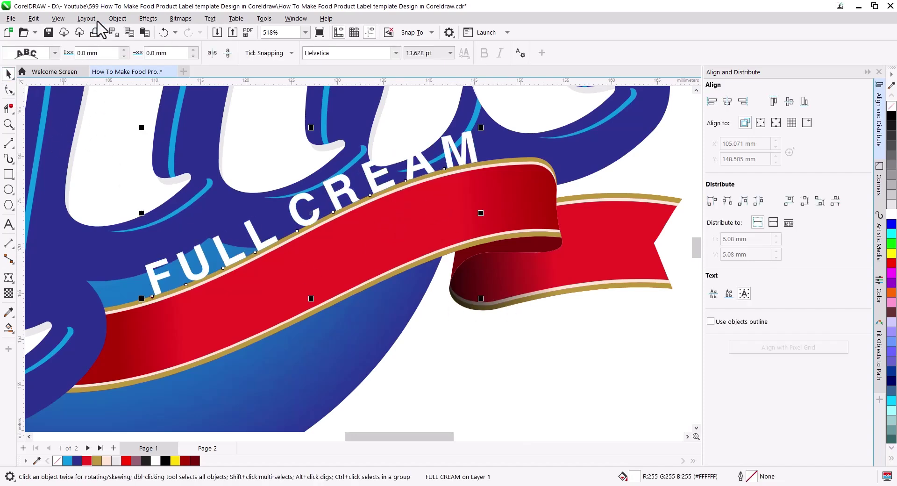
# Break the FULL CREAM text apart from its path and move it down onto the middle of the red ribbon
pyautogui.click(117, 19)
pyautogui.click(423, 369)
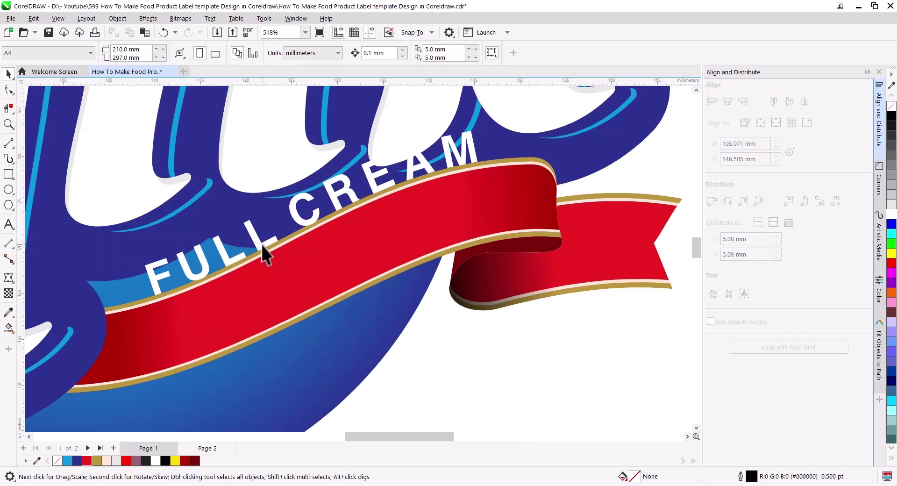
pyautogui.click(117, 19)
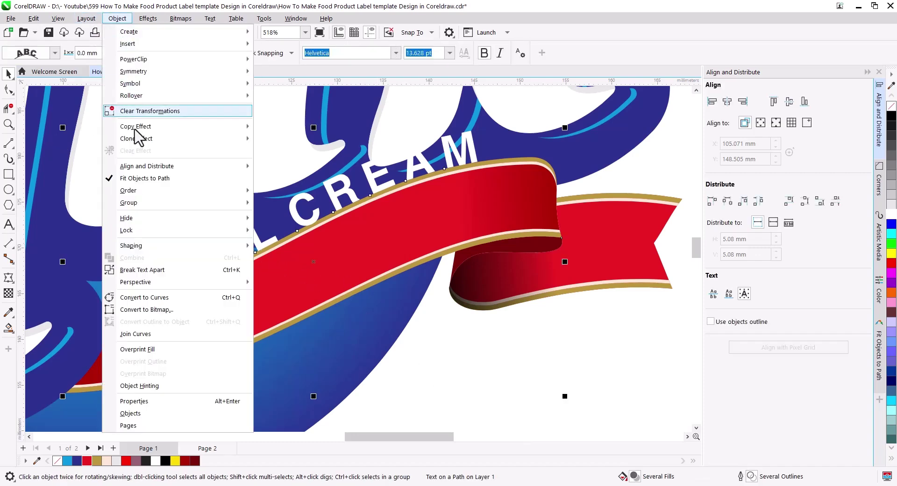
pyautogui.click(167, 269)
pyautogui.click(418, 355)
pyautogui.moveTo(374, 188); pyautogui.dragTo(397, 241)
pyautogui.click(484, 368)
pyautogui.scroll(-7, 422, 341)
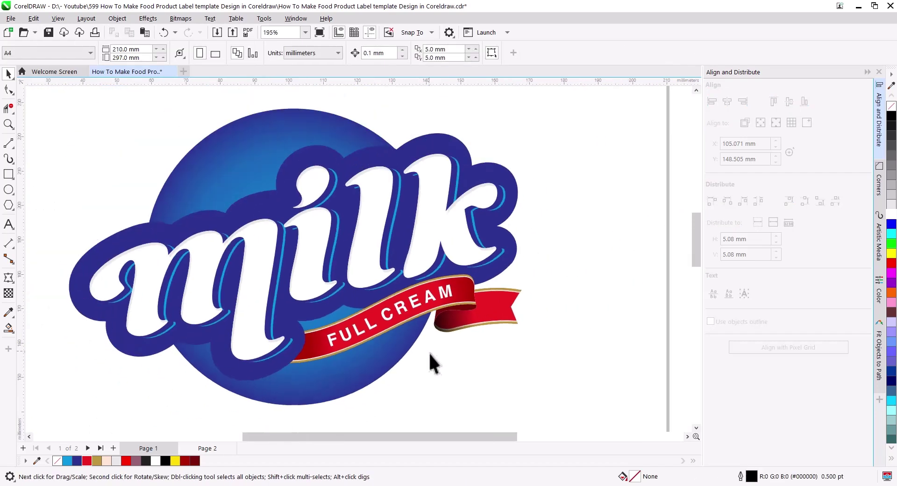
# Duplicate the gradient circle in place, give the copy no fill and a black outline, and enlarge it concentrically to about 92.9 mm
pyautogui.moveTo(438, 357); pyautogui.dragTo(491, 364)
pyautogui.scroll(-3, 467, 364)
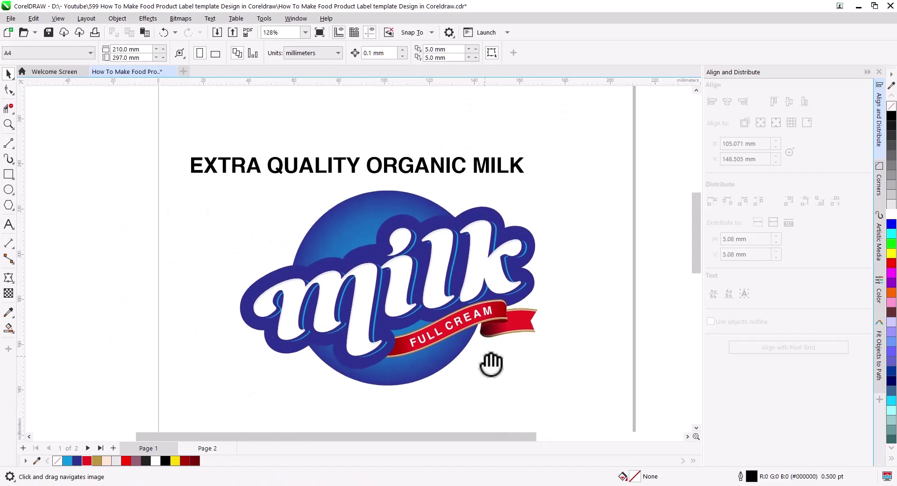
pyautogui.click(424, 158)
pyautogui.click(374, 207)
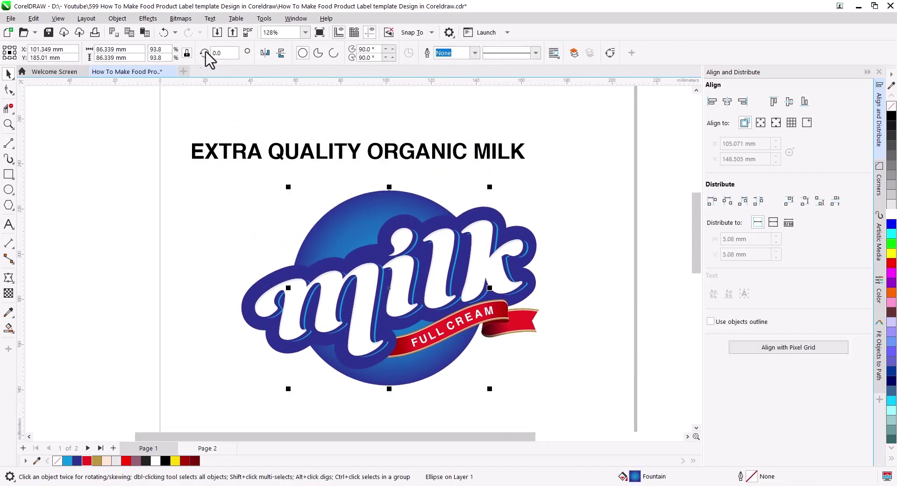
pyautogui.click(145, 34)
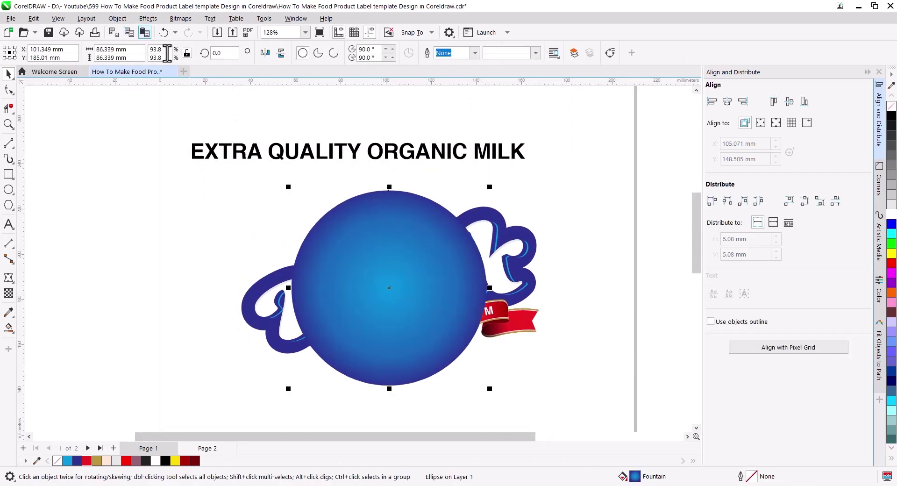
pyautogui.click(891, 106)
pyautogui.scroll(-1, 485, 275)
pyautogui.moveTo(510, 299); pyautogui.dragTo(463, 293)
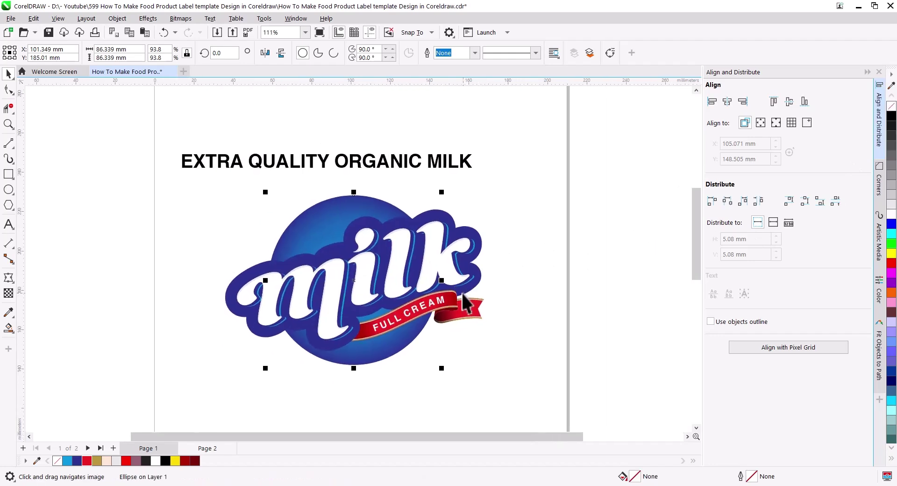
pyautogui.moveTo(441, 368); pyautogui.dragTo(447, 375)
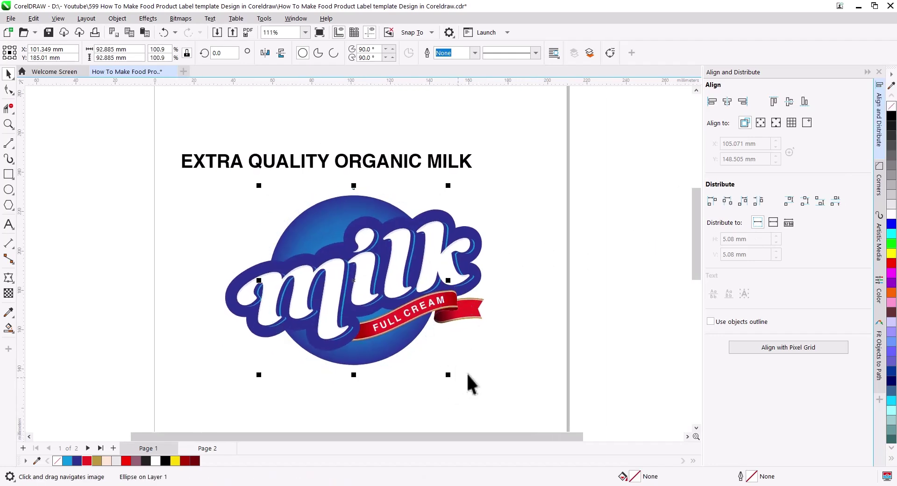
# Scale the EXTRA QUALITY ORGANIC MILK text down to about 17.4 pt and fit it to the outlined circle, along its upper-left arc
pyautogui.click(411, 165)
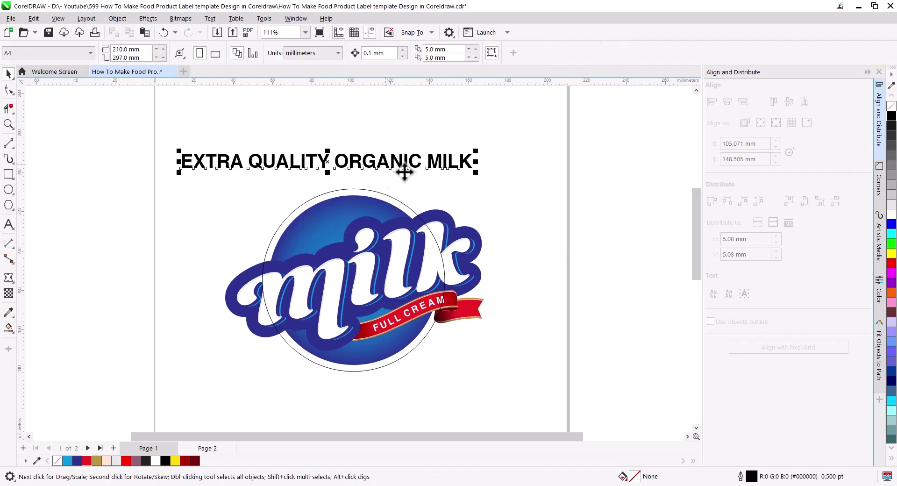
pyautogui.moveTo(475, 177); pyautogui.dragTo(430, 175)
pyautogui.keyDown('shift'); pyautogui.click(391, 197); pyautogui.keyUp('shift')
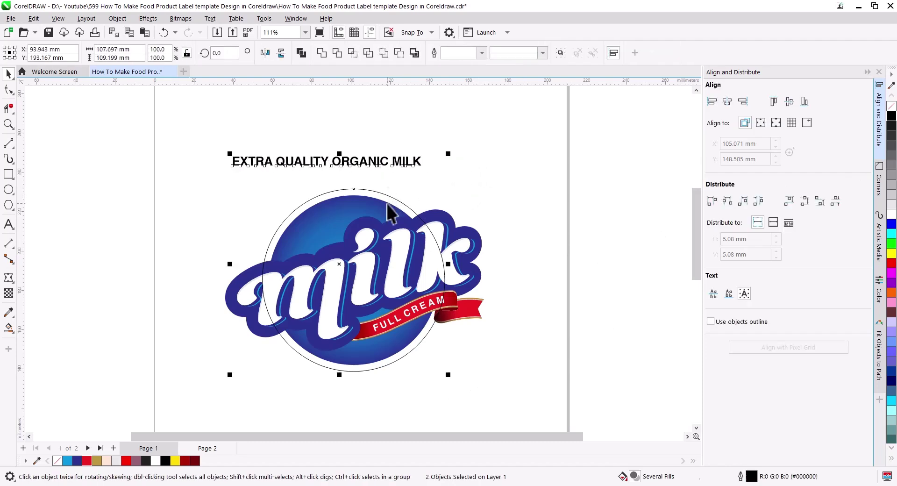
pyautogui.click(210, 18)
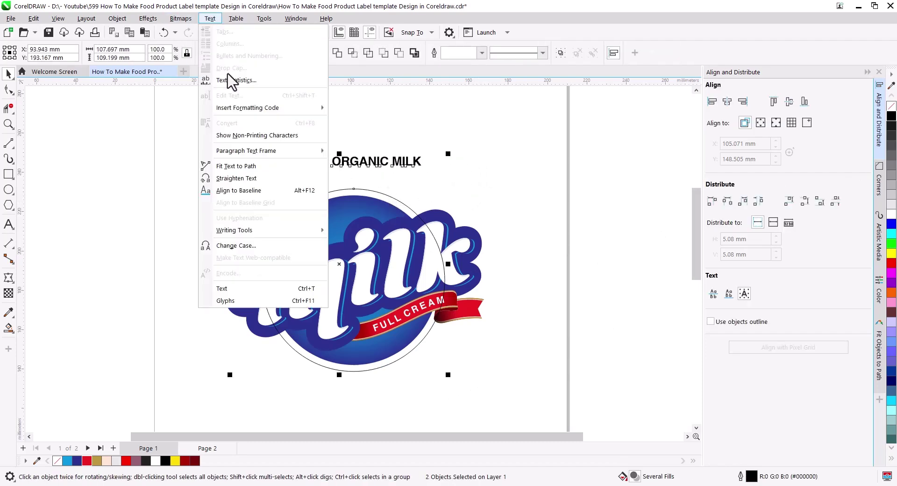
pyautogui.click(246, 168)
pyautogui.moveTo(272, 238); pyautogui.dragTo(264, 256)
pyautogui.moveTo(264, 257); pyautogui.dragTo(264, 257)
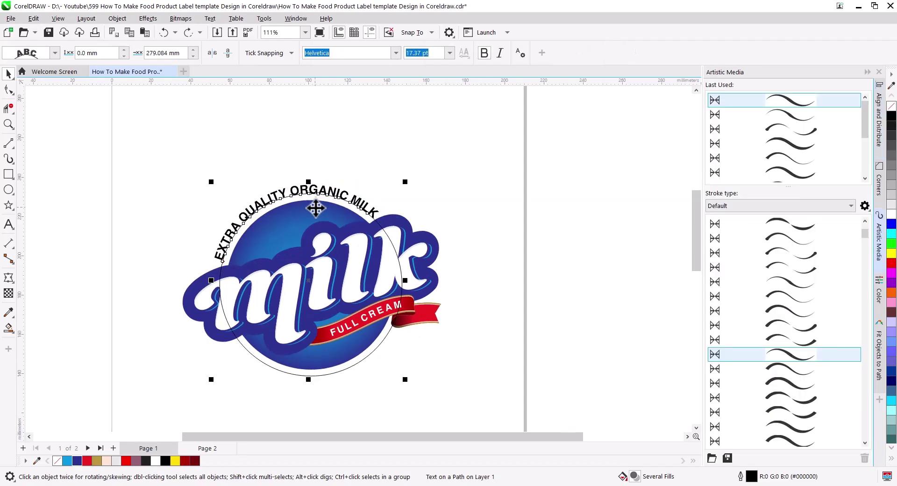
# Set the curved tagline to 16 pt, shift it slightly along the circle, and scale text and circle down to about 15.5 pt
pyautogui.scroll(2, 317, 209)
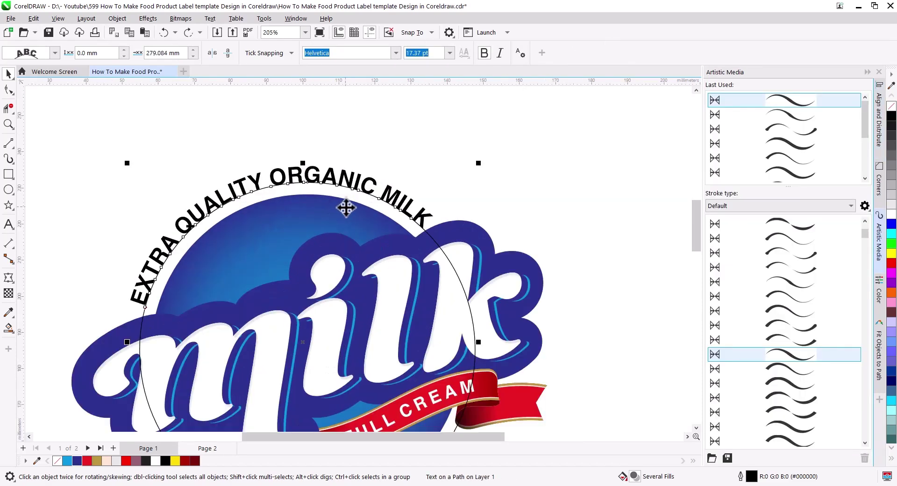
pyautogui.moveTo(346, 208); pyautogui.dragTo(421, 212)
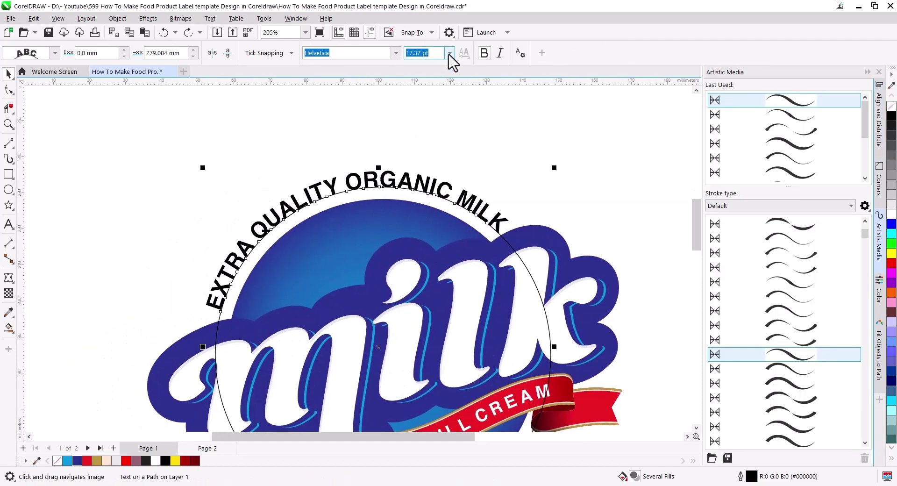
pyautogui.click(449, 52)
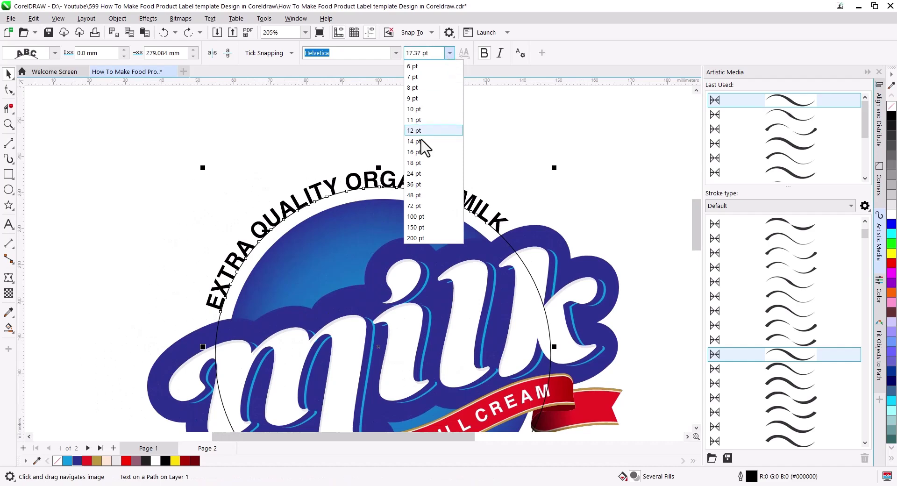
pyautogui.click(419, 152)
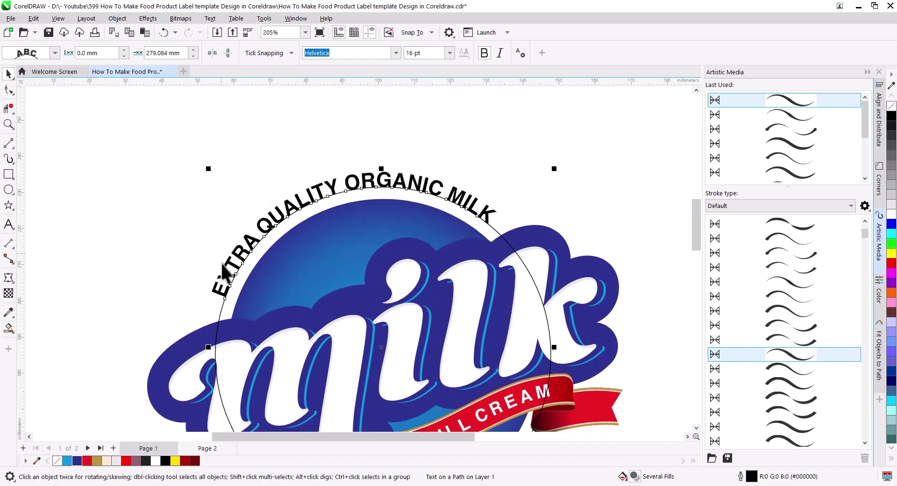
pyautogui.moveTo(224, 302); pyautogui.dragTo(226, 302)
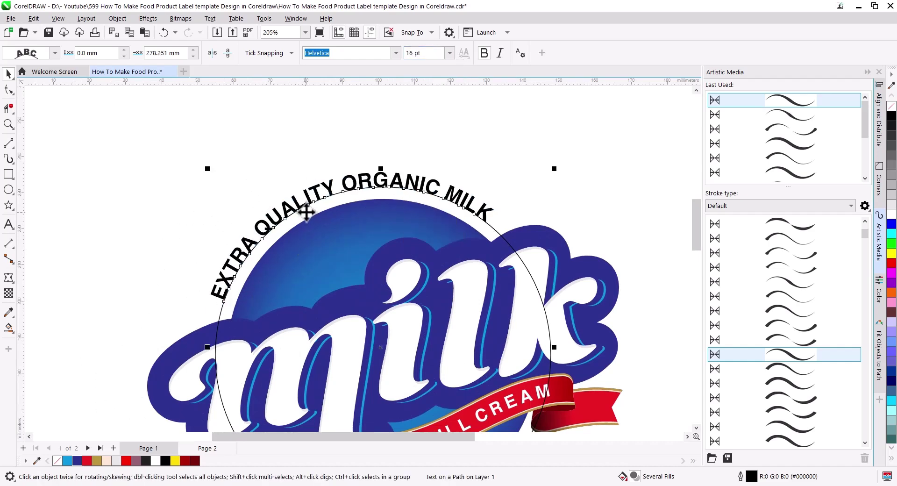
pyautogui.moveTo(555, 166); pyautogui.dragTo(549, 174)
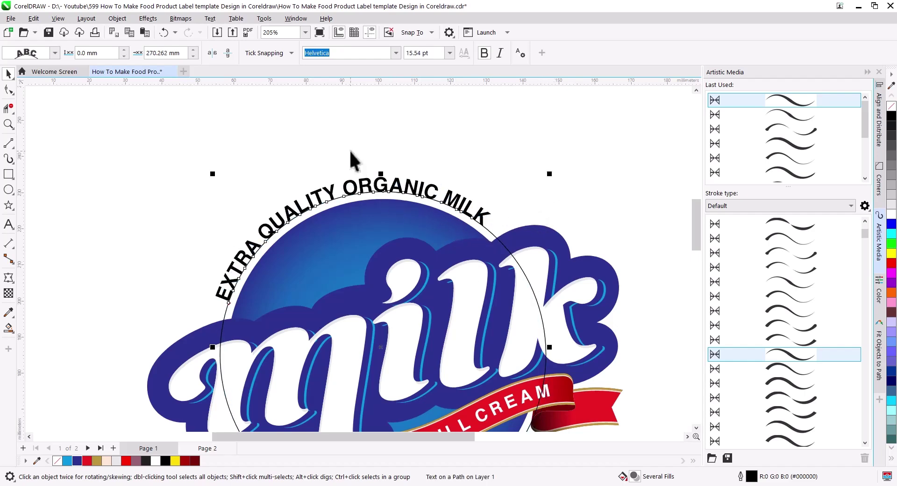
# Break the tagline apart from its circle, enlarge the circle around the text and add a concentric copy scaled to 105%
pyautogui.click(118, 20)
pyautogui.click(159, 270)
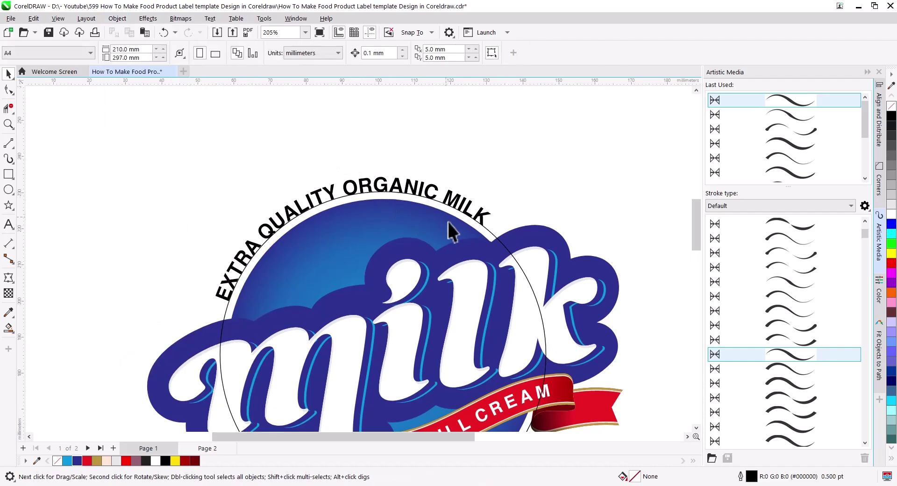
pyautogui.click(488, 231)
pyautogui.moveTo(545, 190); pyautogui.dragTo(582, 155)
pyautogui.click(130, 34)
pyautogui.click(146, 33)
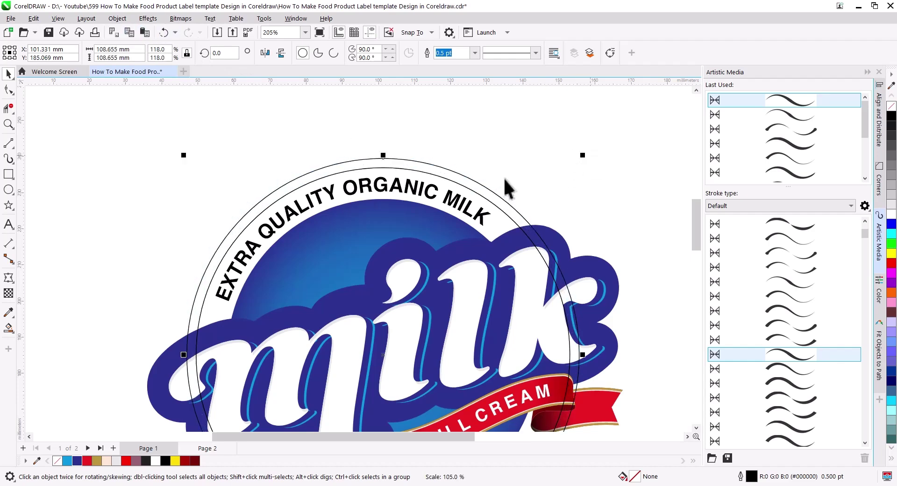
# Open both outlined circles into matching arcs above the tagline, spanning about 49° to 165°
pyautogui.click(9, 90)
pyautogui.moveTo(452, 320); pyautogui.dragTo(403, 242)
pyautogui.scroll(-1, 402, 242)
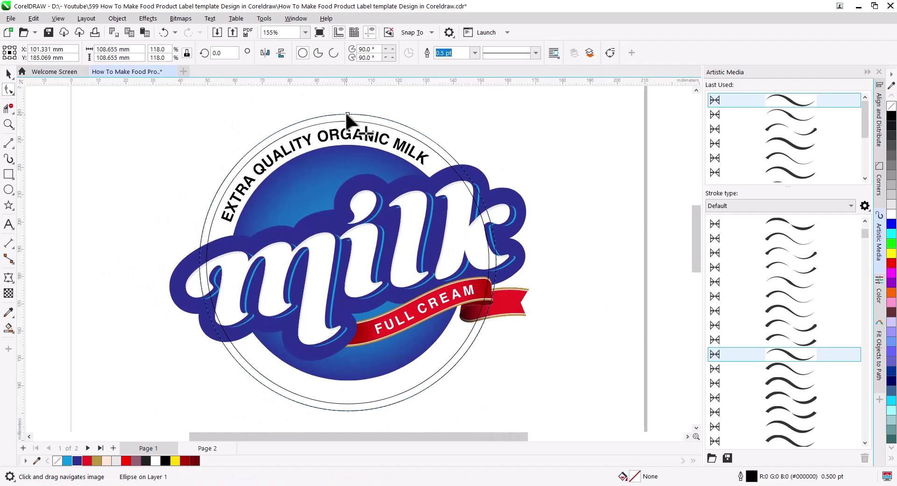
pyautogui.moveTo(419, 151); pyautogui.dragTo(205, 222)
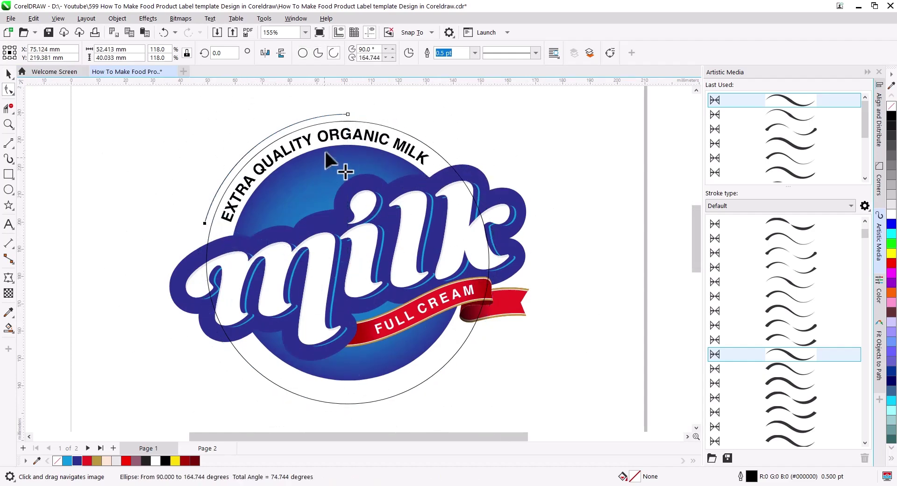
pyautogui.moveTo(346, 113); pyautogui.dragTo(205, 220)
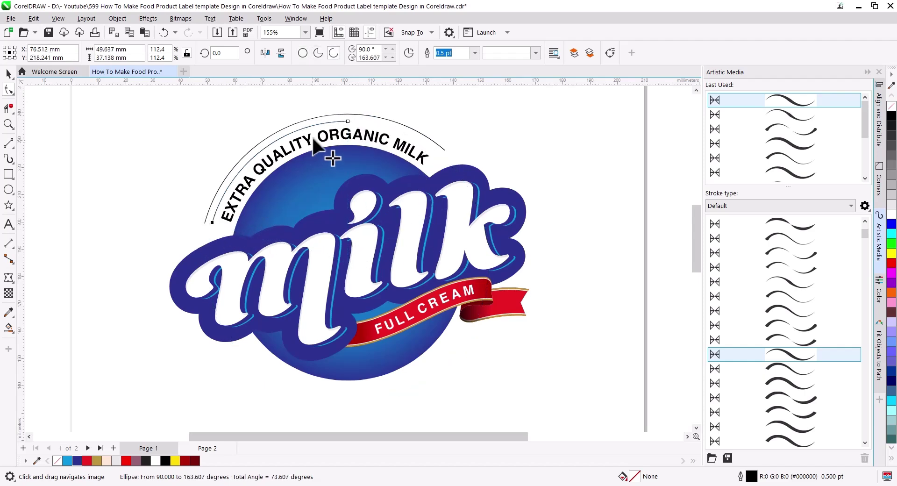
pyautogui.moveTo(348, 122); pyautogui.dragTo(444, 149)
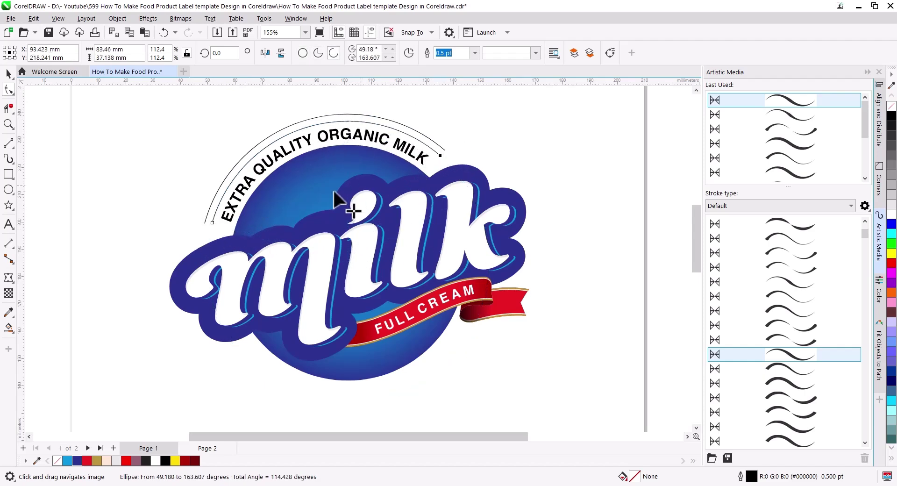
pyautogui.moveTo(213, 223); pyautogui.dragTo(206, 226)
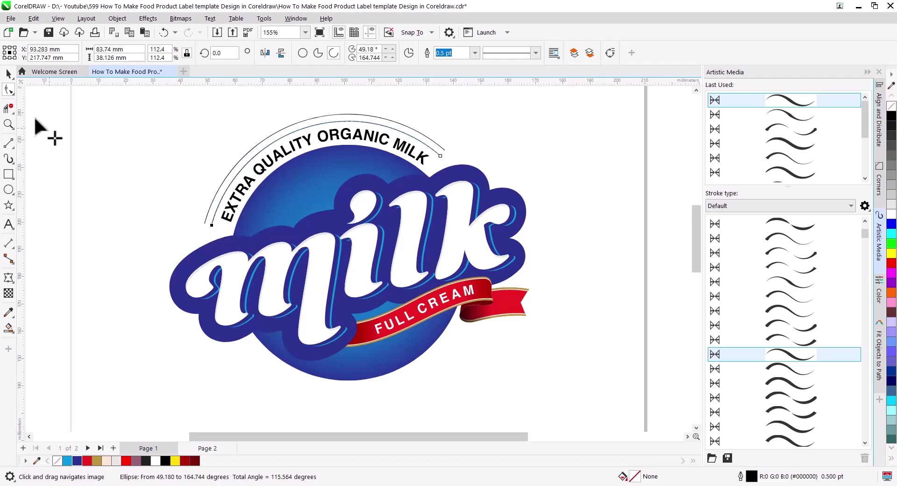
# Apply a tapered Artistic Media preset stroke to both arcs above the tagline
pyautogui.click(8, 73)
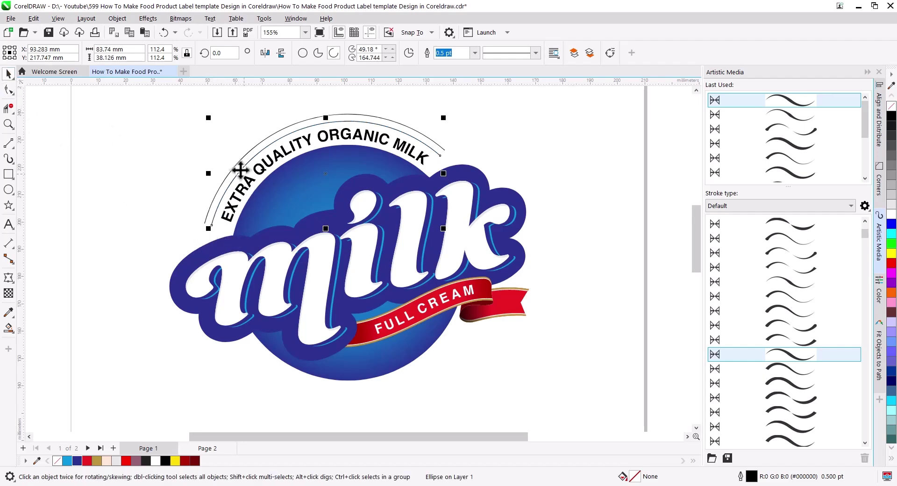
pyautogui.keyDown('shift'); pyautogui.click(237, 174); pyautogui.keyUp('shift')
pyautogui.click(784, 354)
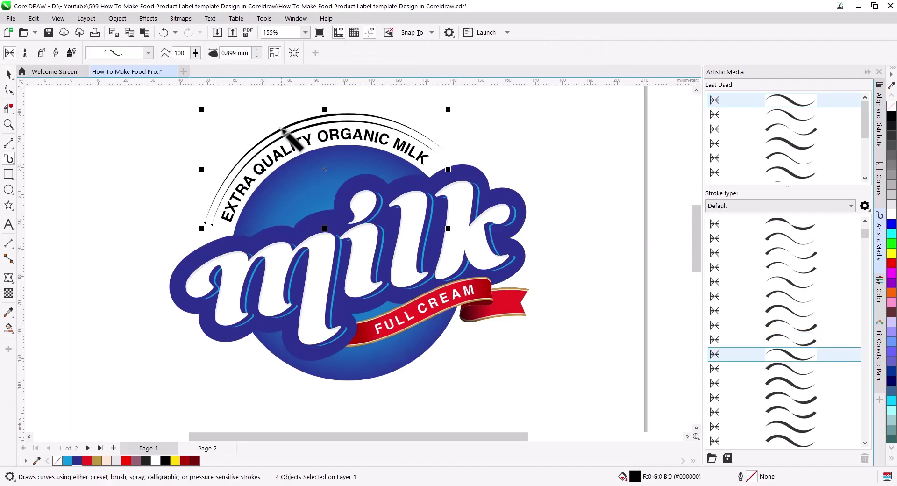
# Break the Artistic Media strokes apart from their guide arcs and delete the leftover arcs
pyautogui.click(8, 73)
pyautogui.rightClick(288, 130)
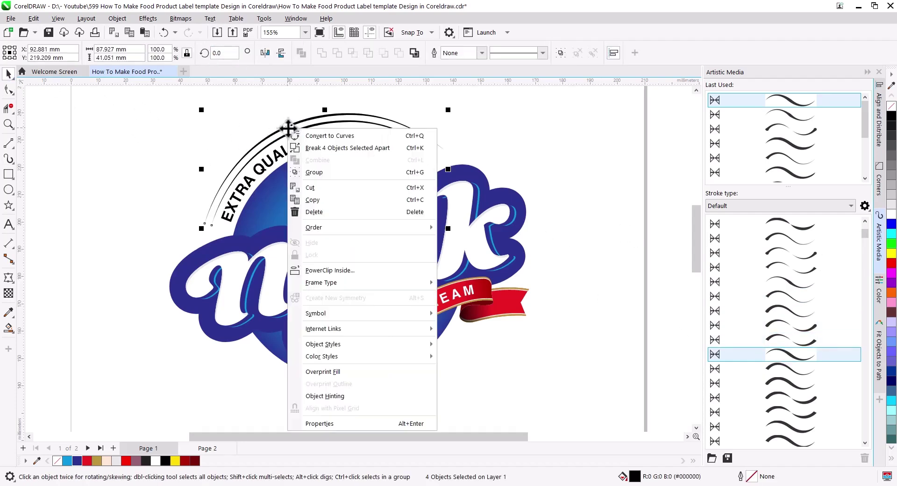
pyautogui.click(340, 147)
pyautogui.scroll(3, 327, 178)
pyautogui.scroll(-1, 327, 177)
pyautogui.click(326, 176)
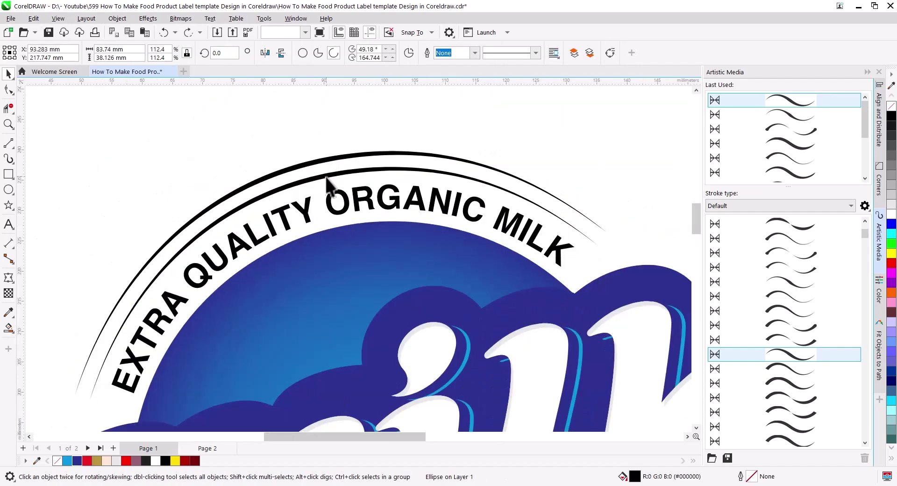
pyautogui.press('Delete')
# Combine both tapered arcs with the tagline into one curve filled dark blue, and save the document
pyautogui.click(307, 165)
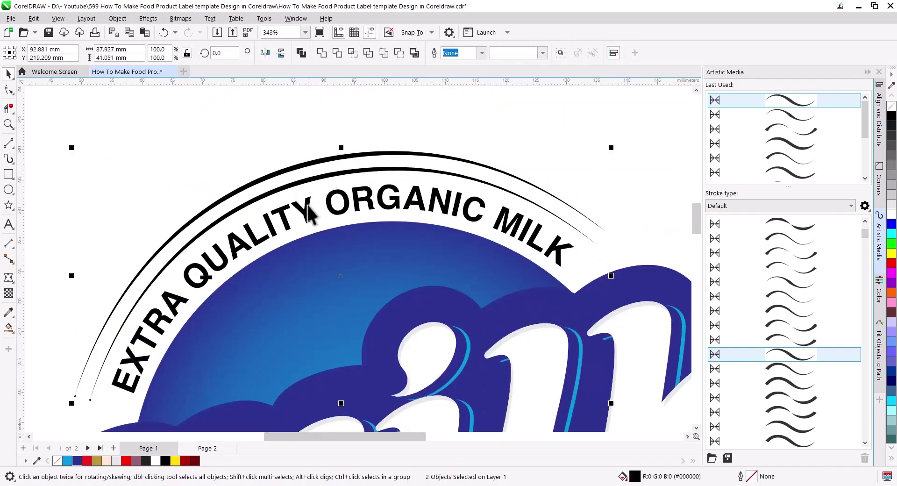
pyautogui.click(301, 53)
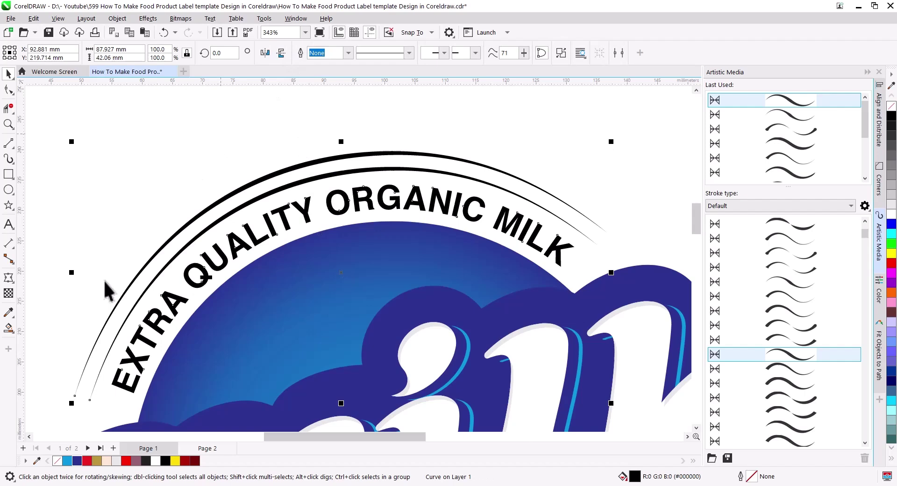
pyautogui.click(77, 460)
pyautogui.click(134, 240)
pyautogui.scroll(-1, 197, 271)
pyautogui.moveTo(224, 310); pyautogui.dragTo(234, 246)
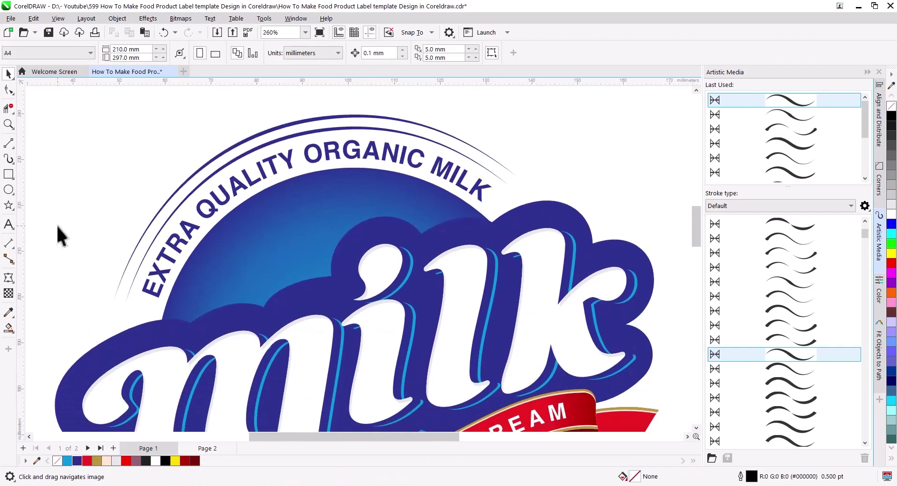
pyautogui.hotkey('ctrl', 's')
# Draw a small five-pointed star about 3.5 mm wide just before the first letter of the tagline
pyautogui.click(9, 206)
pyautogui.moveTo(136, 301)
pyautogui.mouseDown()
pyautogui.moveTo(161, 324)
pyautogui.moveTo(146, 304)
pyautogui.mouseUp()
pyautogui.click(9, 75)
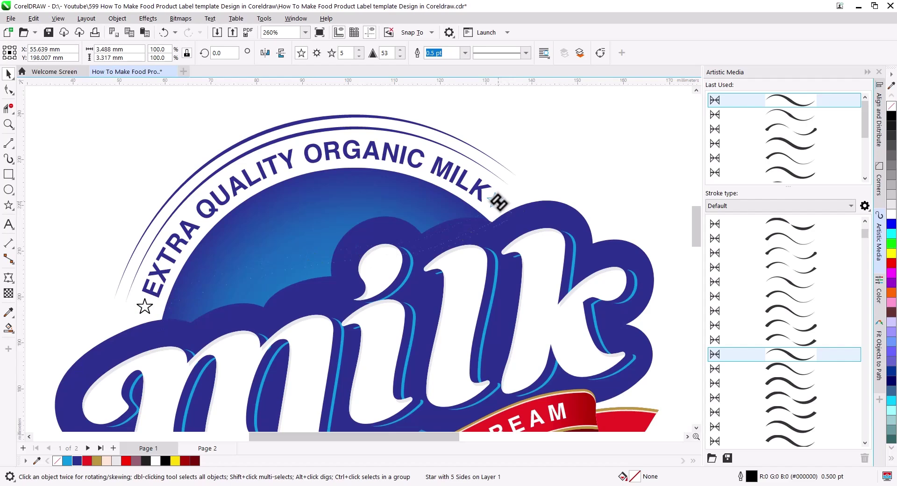
# Place a copy of the star after the word MILK and rotate it to about 321° to follow the curve
pyautogui.moveTo(499, 203); pyautogui.dragTo(494, 216)
pyautogui.click(520, 222)
pyautogui.scroll(2, 499, 210)
pyautogui.click(495, 189)
pyautogui.scroll(-2, 440, 216)
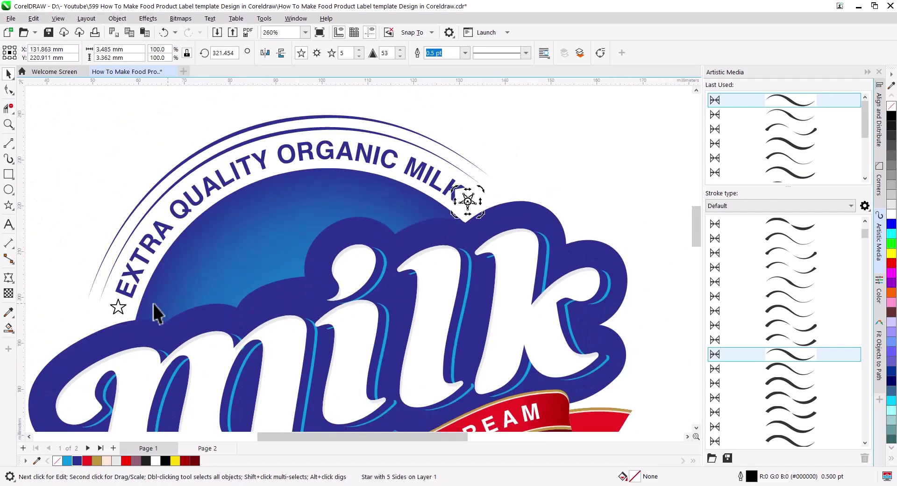
# Combine both stars with the tagline curve so they take its dark blue fill
pyautogui.keyDown('shift'); pyautogui.click(114, 306); pyautogui.keyUp('shift')
pyautogui.keyDown('shift'); pyautogui.click(127, 292); pyautogui.keyUp('shift')
pyautogui.click(299, 54)
pyautogui.click(467, 128)
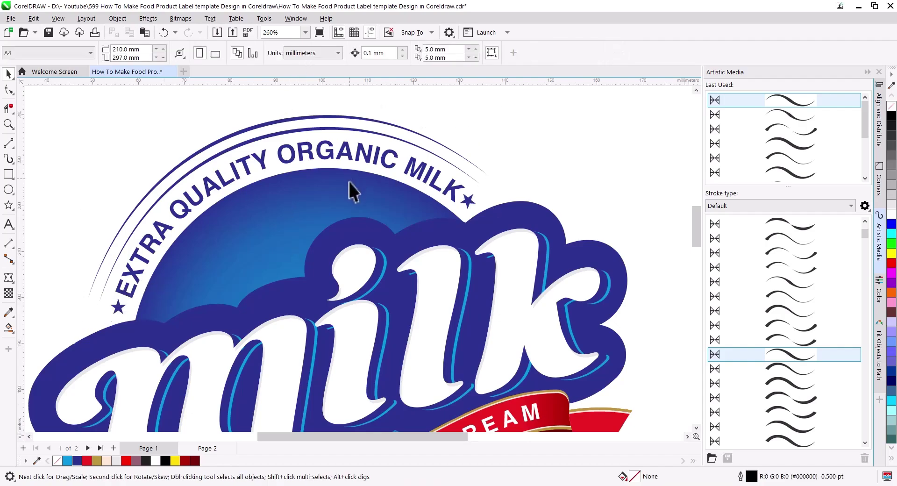
pyautogui.scroll(-3, 366, 249)
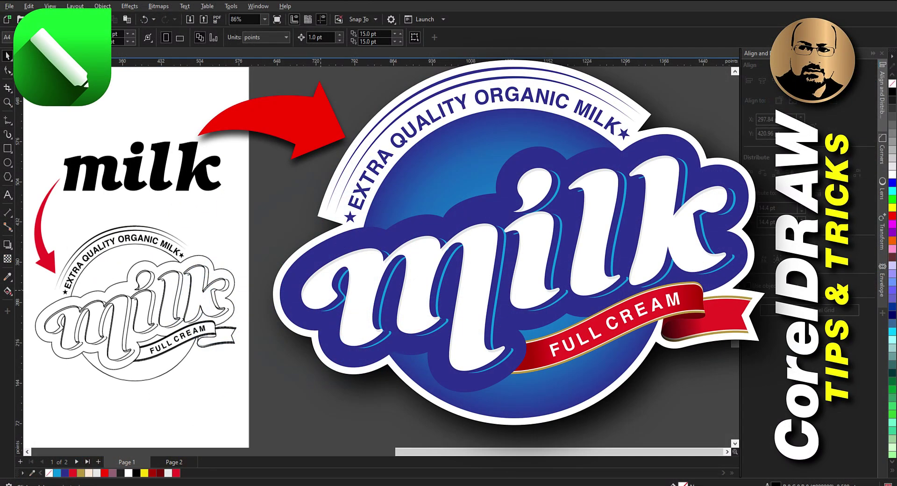